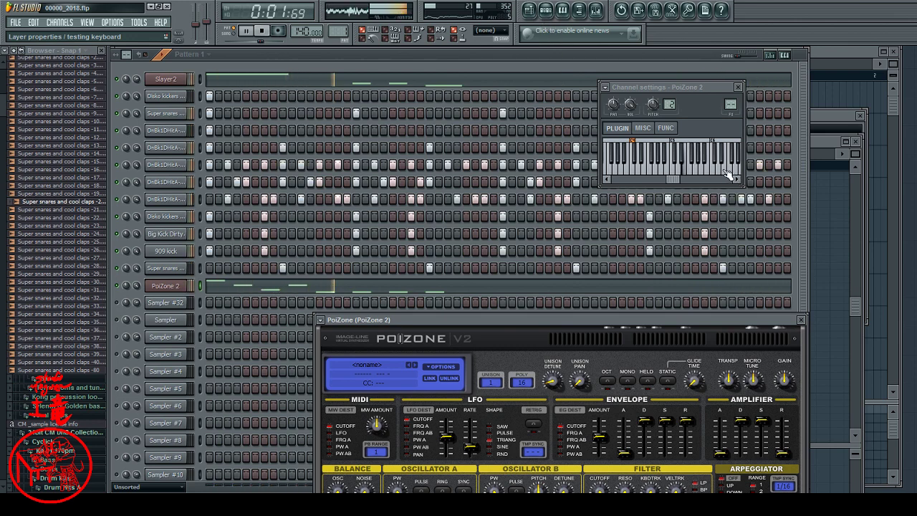
Delete the last three notes after the five-note phrase in the PoiZone 2 piano roll and play the pattern.
click(348, 292)
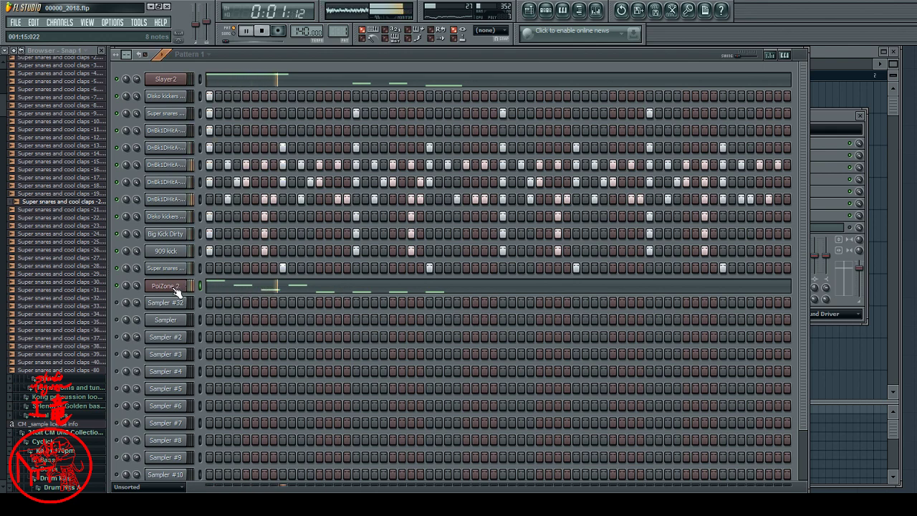
key(space)
click(293, 292)
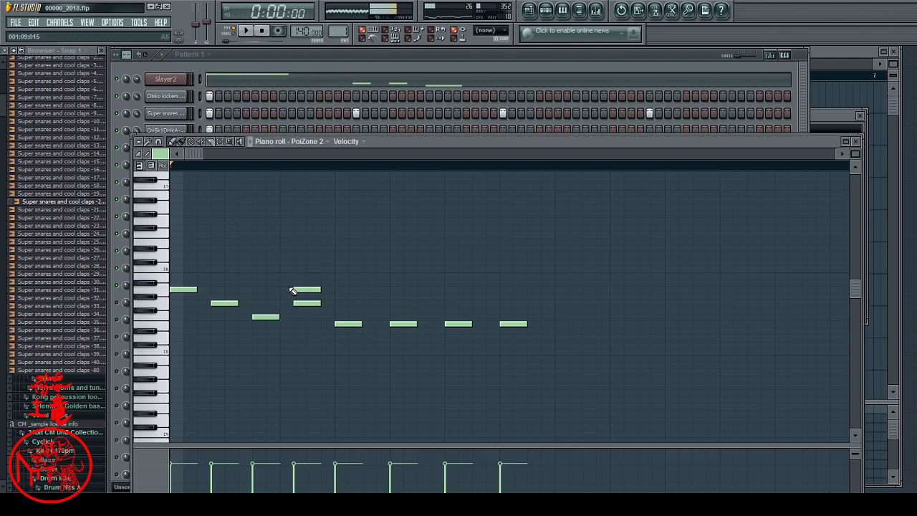
key(space)
right_click(404, 324)
right_click(458, 324)
right_click(513, 324)
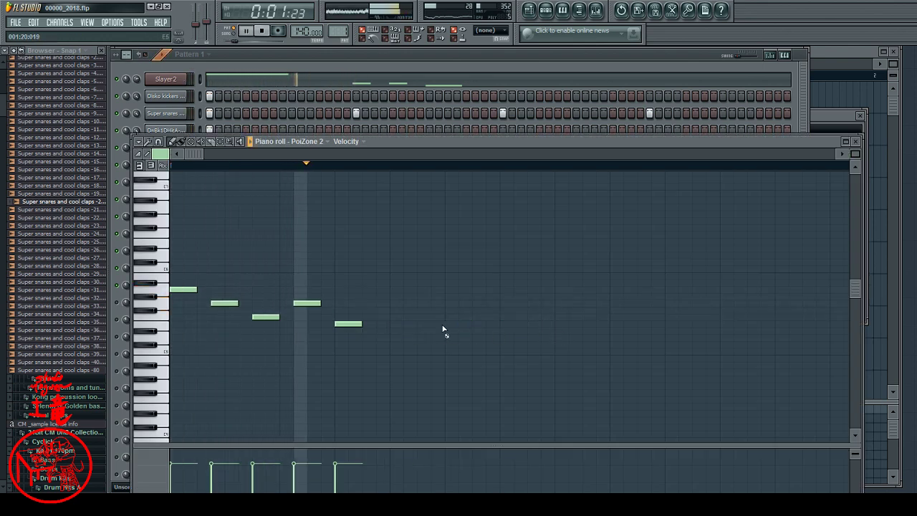
key(space)
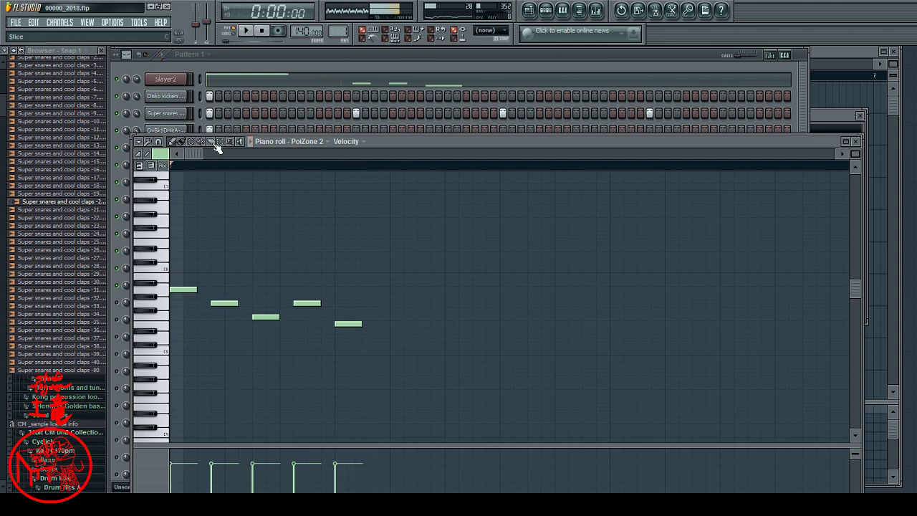
Audition the pattern with the PoiZone 2 channel settings open, and return to its piano roll.
drag(184, 266, 351, 341)
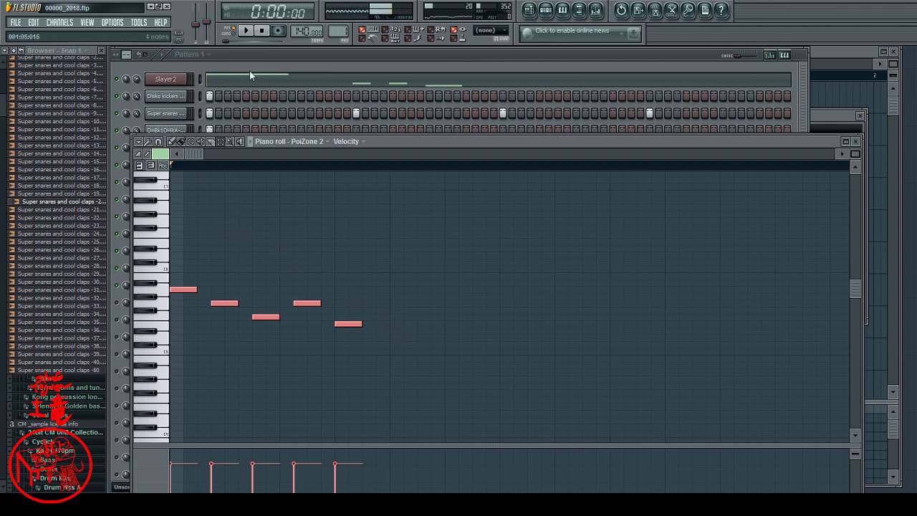
key(space)
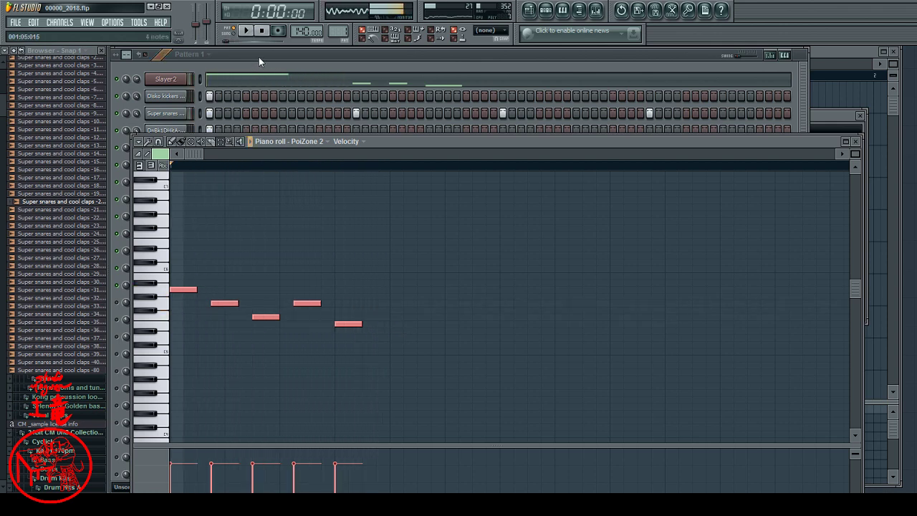
click(259, 61)
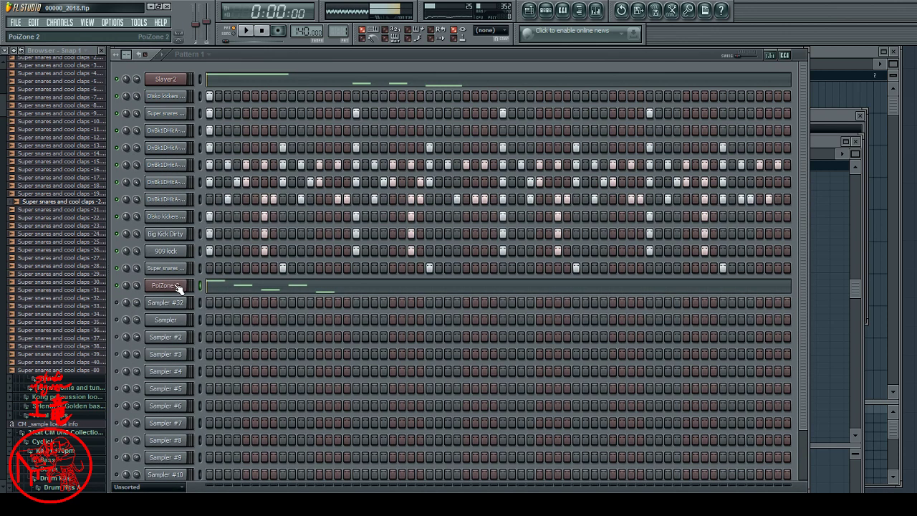
click(177, 287)
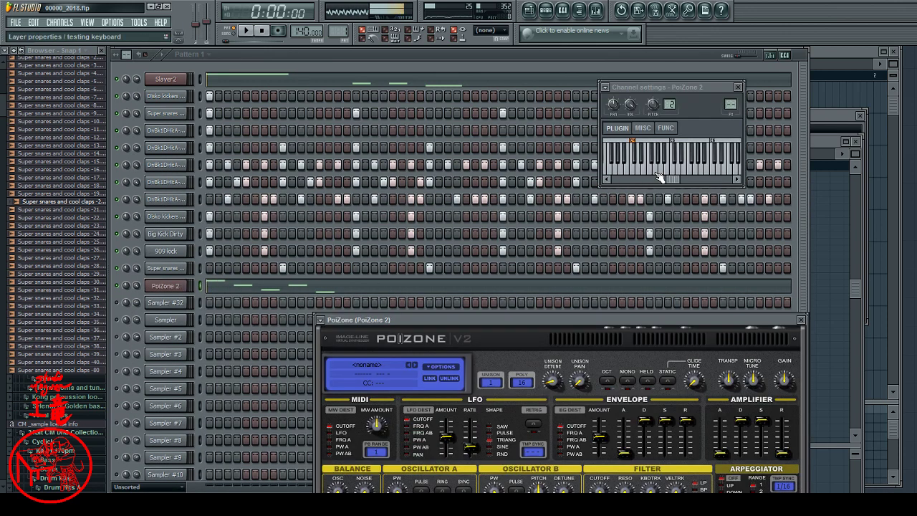
key(space)
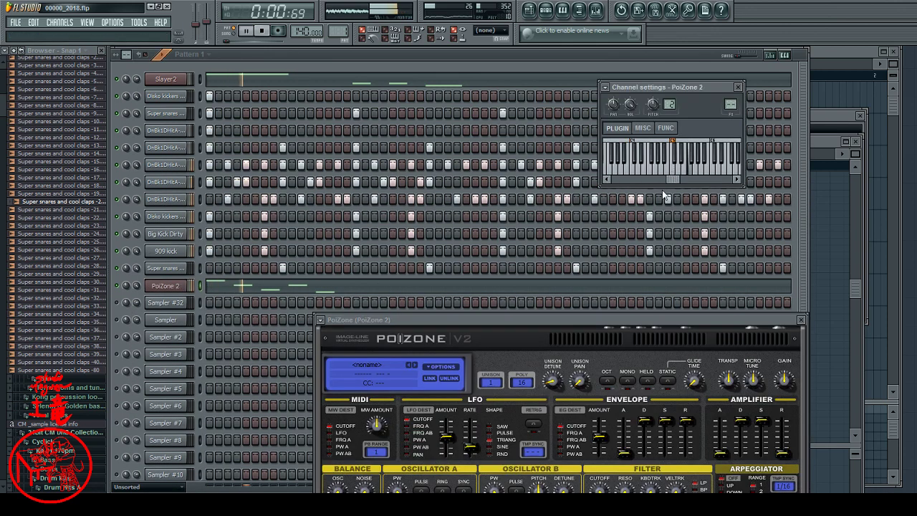
click(459, 285)
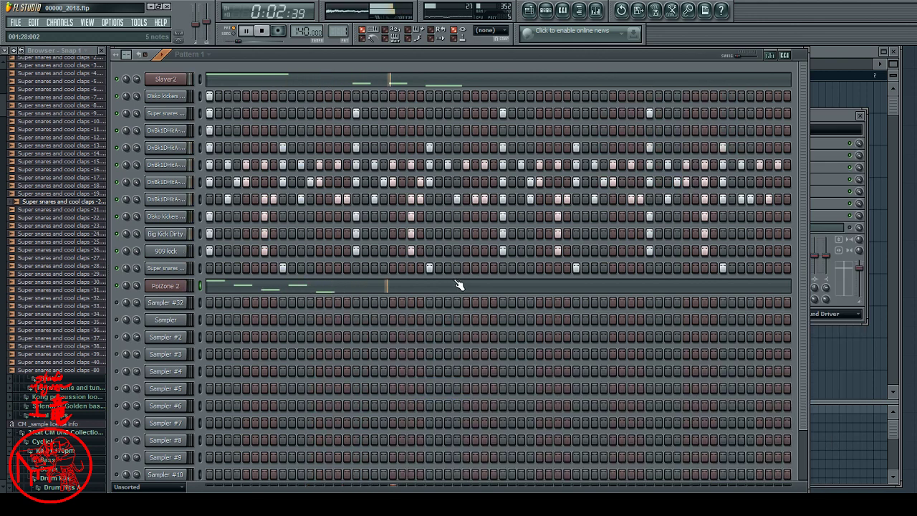
click(459, 284)
key(space)
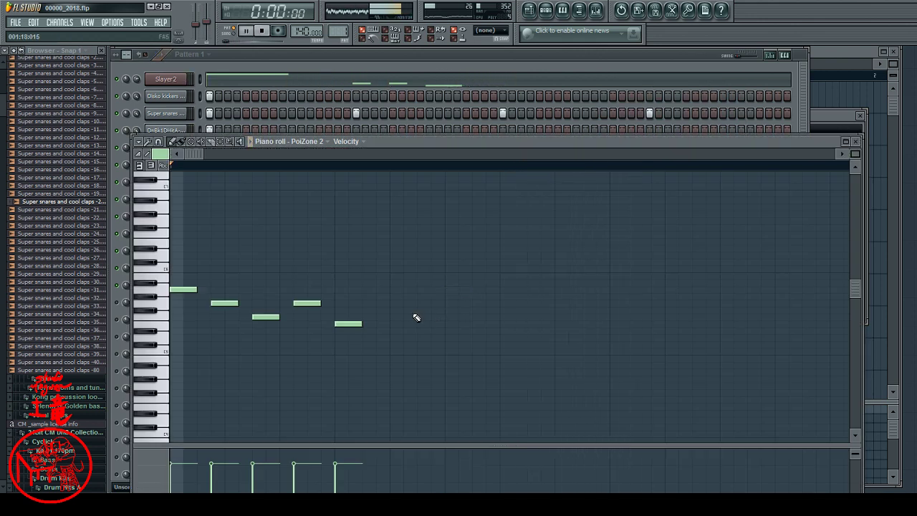
Try starting the fifth note at step 17 and lengthening the fourth to four steps, and restore both while playing the pattern.
key(space)
drag(347, 322, 390, 326)
key(space)
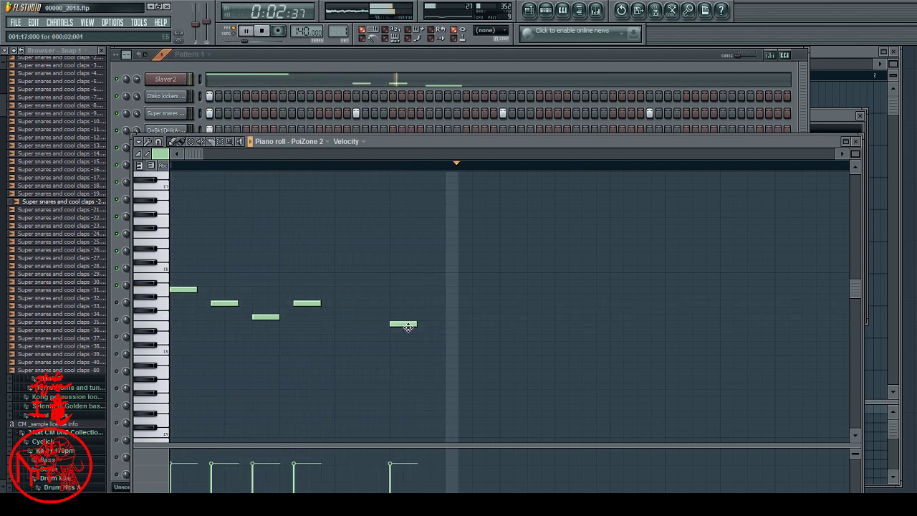
key(space)
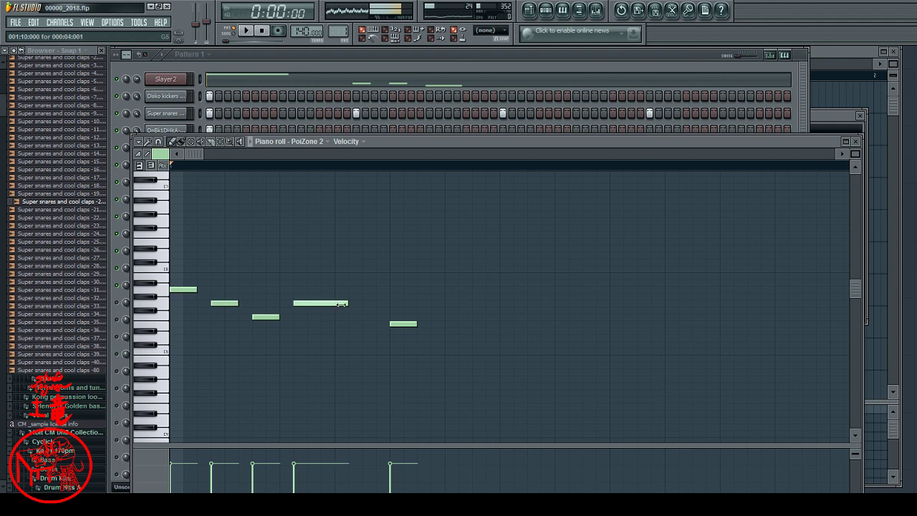
key(space)
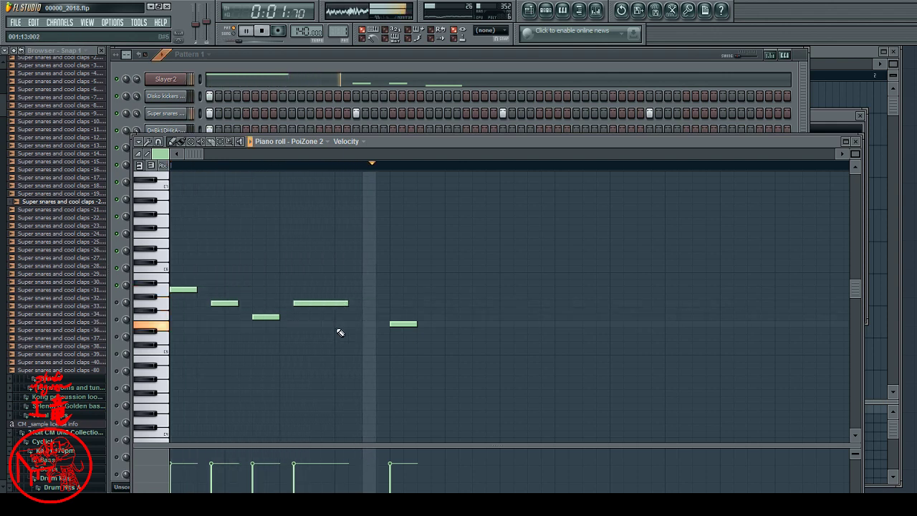
key(space)
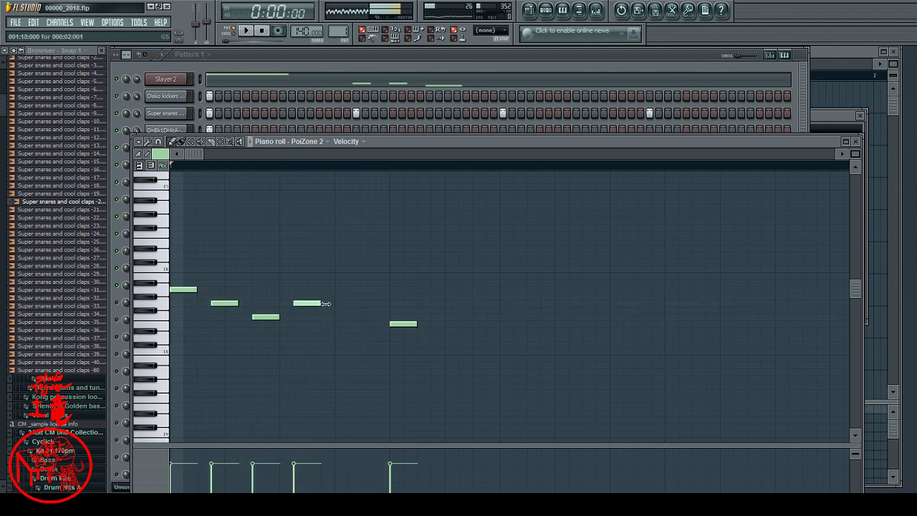
drag(411, 324, 356, 323)
key(space)
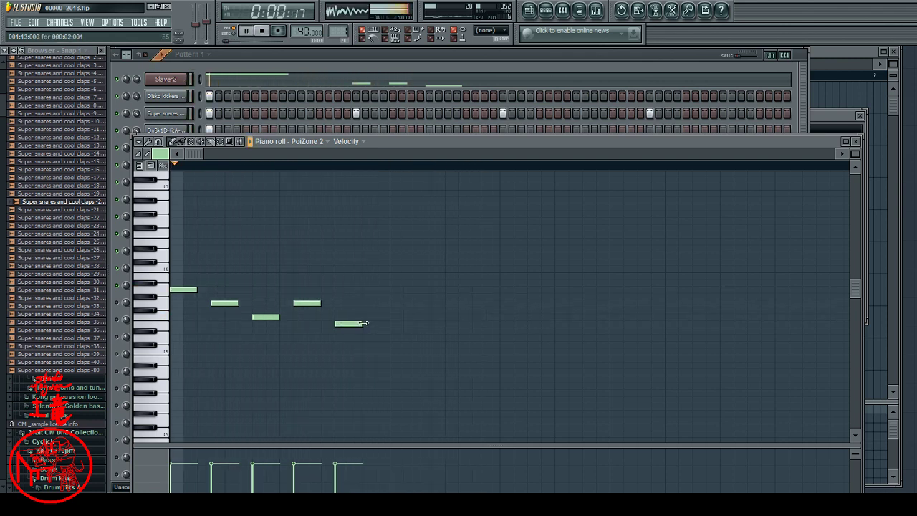
mouse_move(363, 323)
mouse_down()
mouse_move(380, 324)
mouse_move(364, 324)
mouse_up()
key(space)
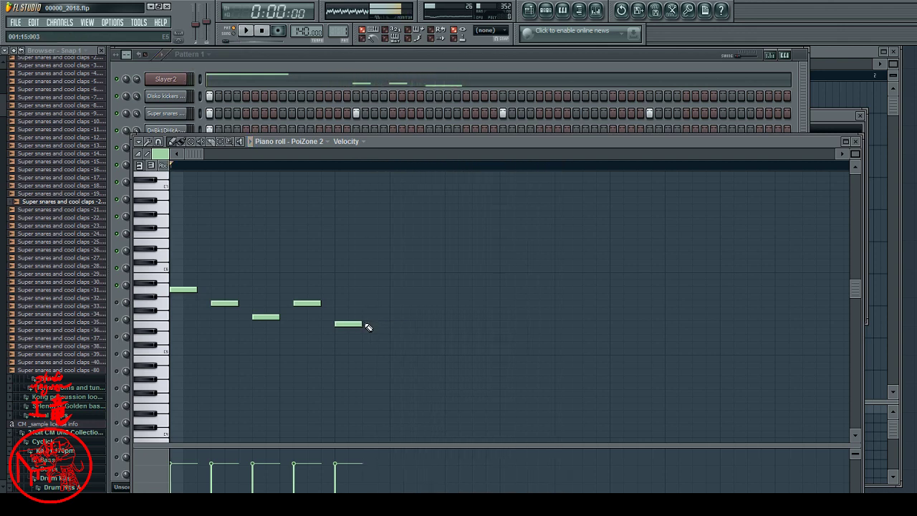
key(space)
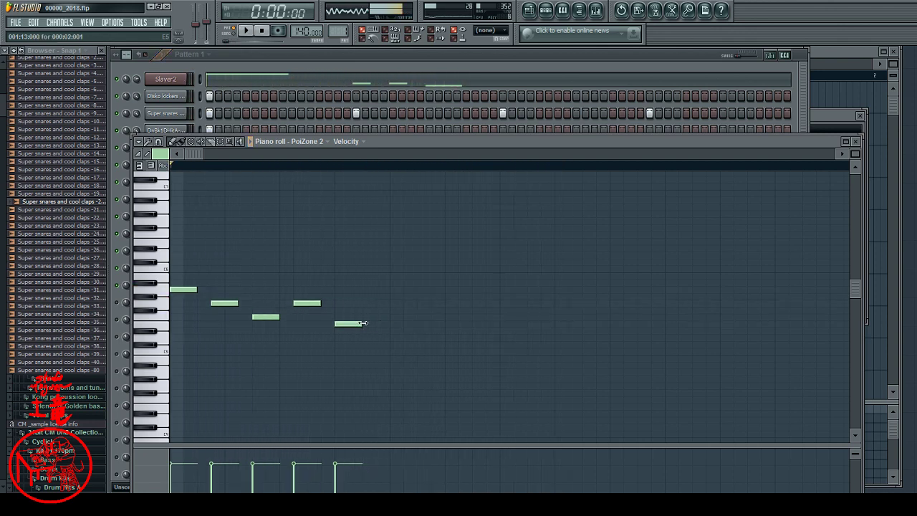
Duplicate the whole five-note phrase so the copy starts at step 17, and play the pattern.
key(ctrl+a)
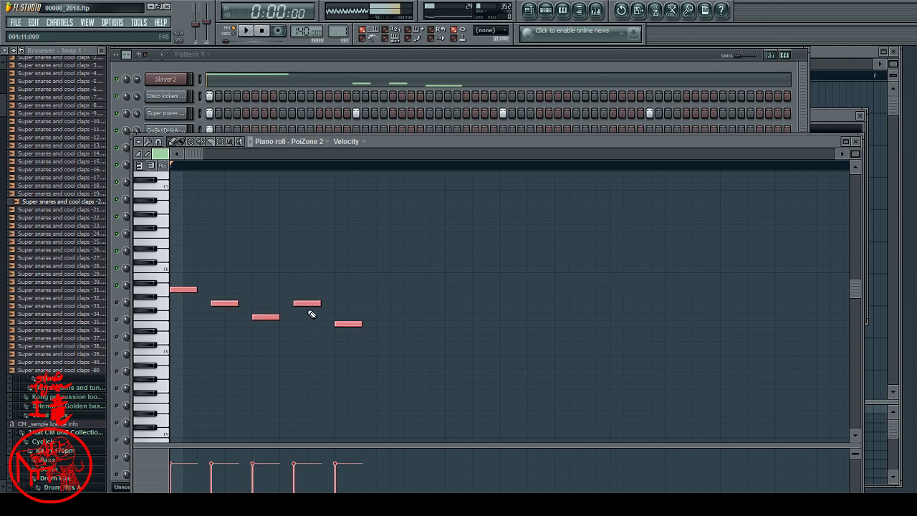
drag(313, 303, 533, 306)
key(space)
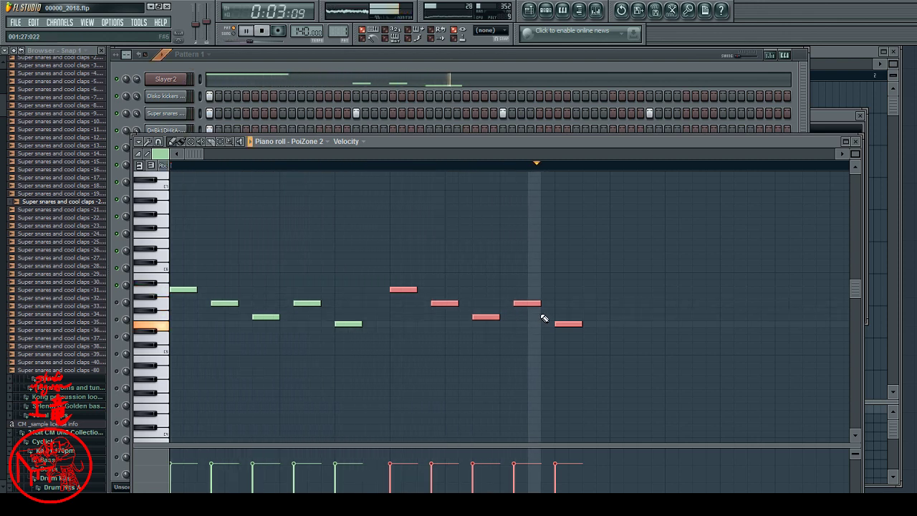
key(space)
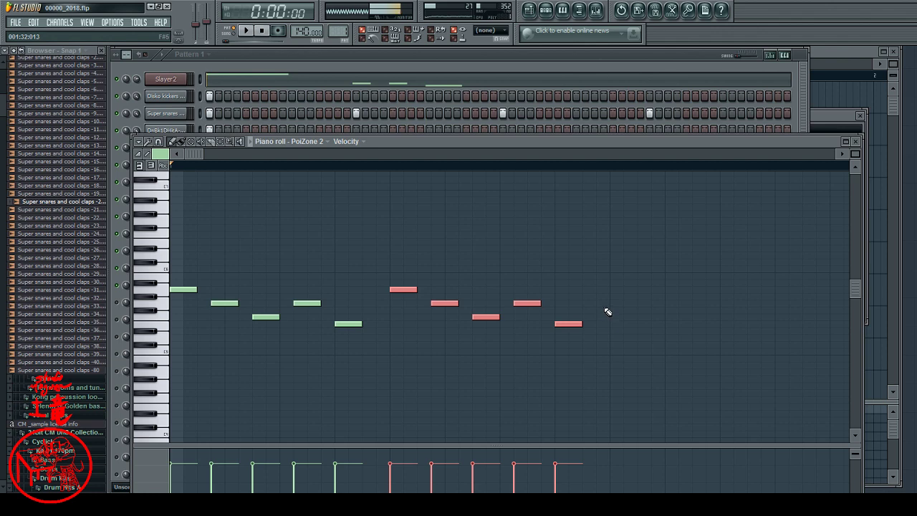
Place another copy of the five-note phrase starting at step 33 and play the pattern.
key(ctrl+i)
drag(311, 303, 746, 300)
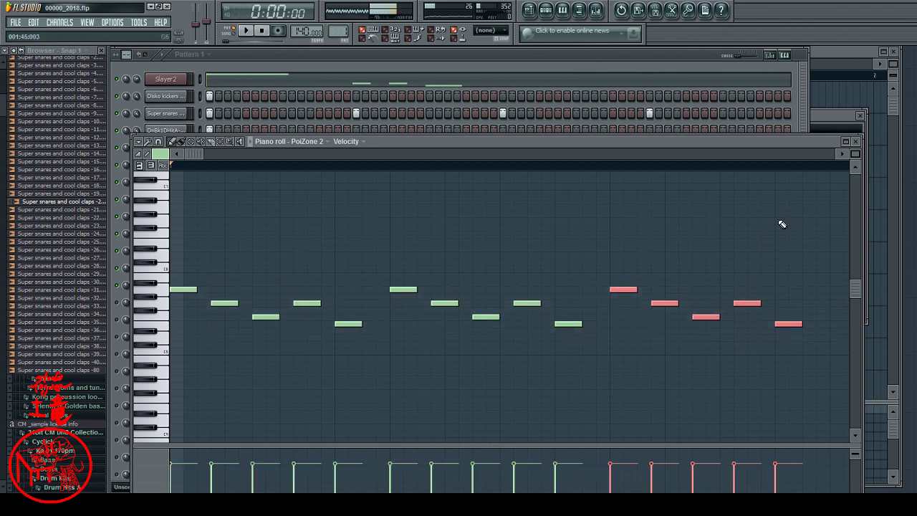
key(space)
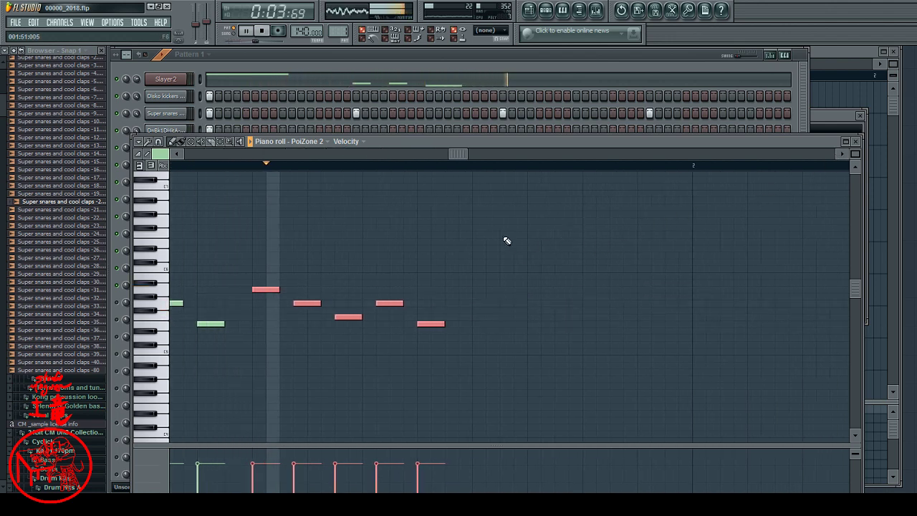
key(space)
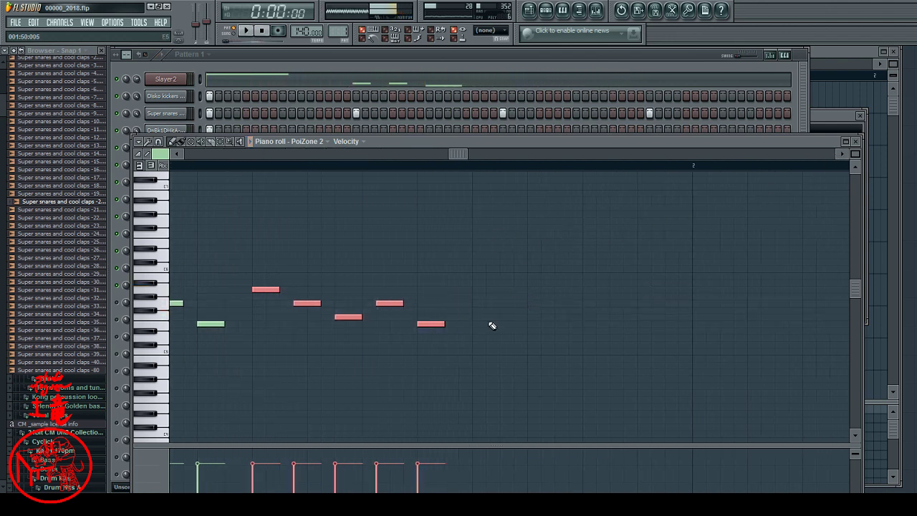
Add E5 notes at steps 49, 53 and 57, plus a G5 and an F5 note at step 61.
click(492, 324)
click(529, 323)
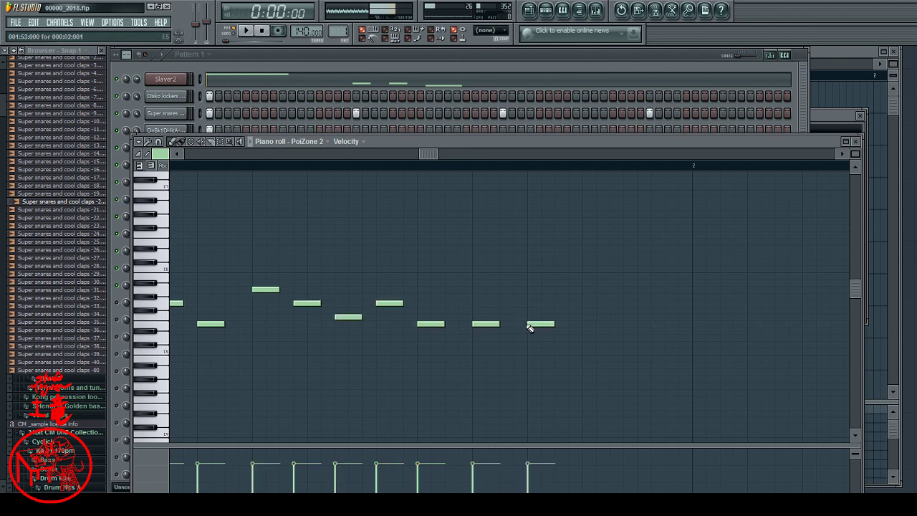
click(626, 298)
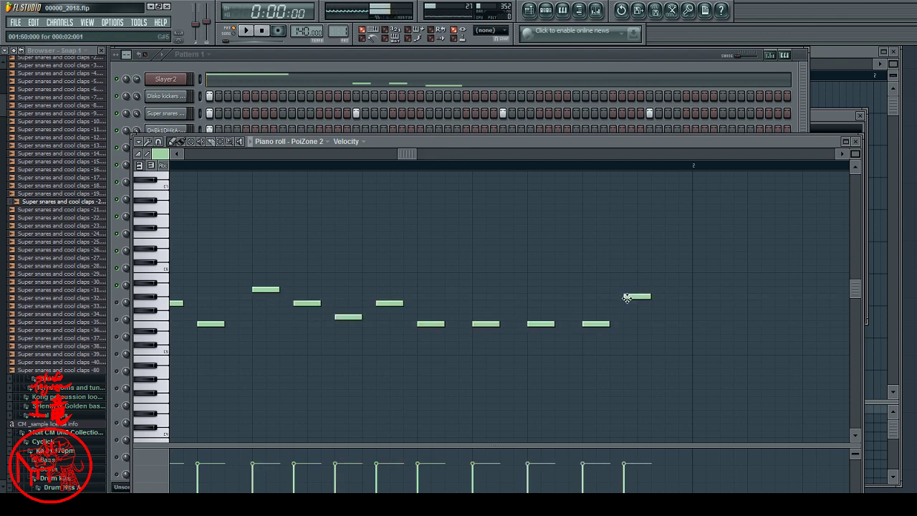
click(632, 304)
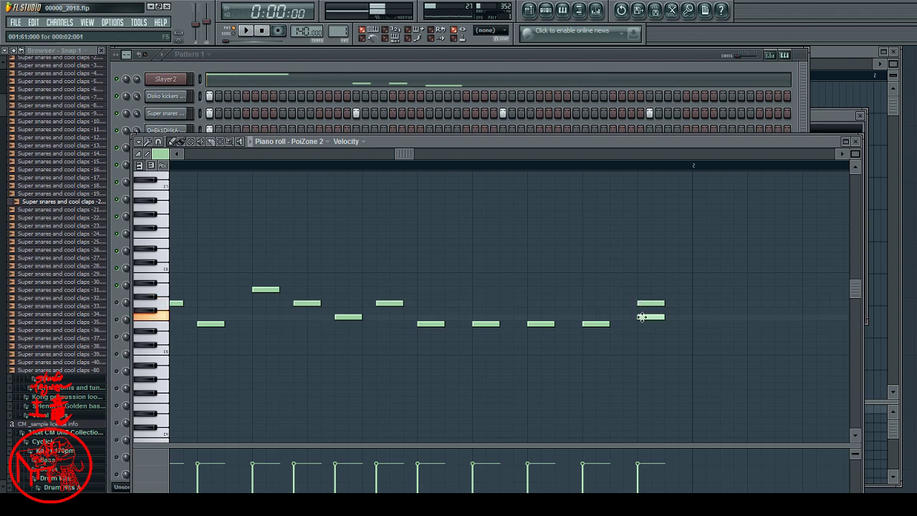
Try the closing F5 note at step 62 and the G5 note at step 60 during playback.
key(space)
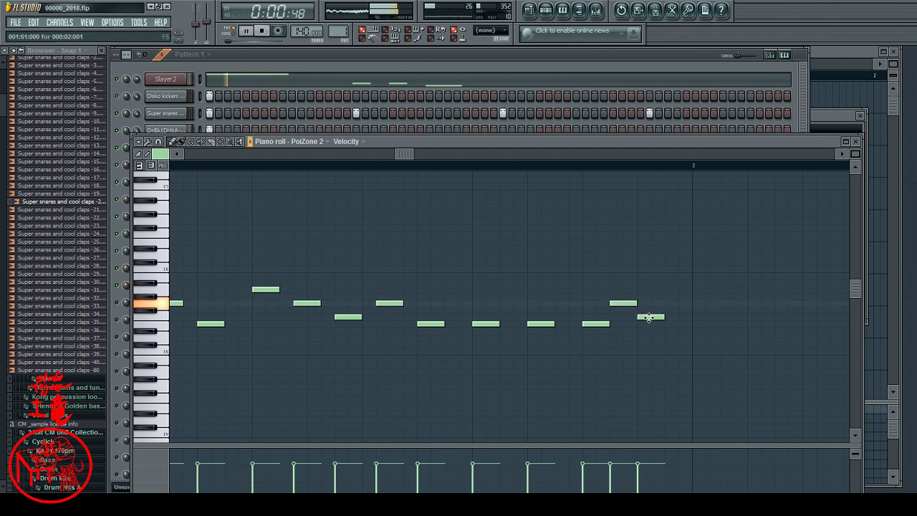
mouse_move(648, 317)
mouse_down()
mouse_move(675, 318)
mouse_move(664, 318)
mouse_up()
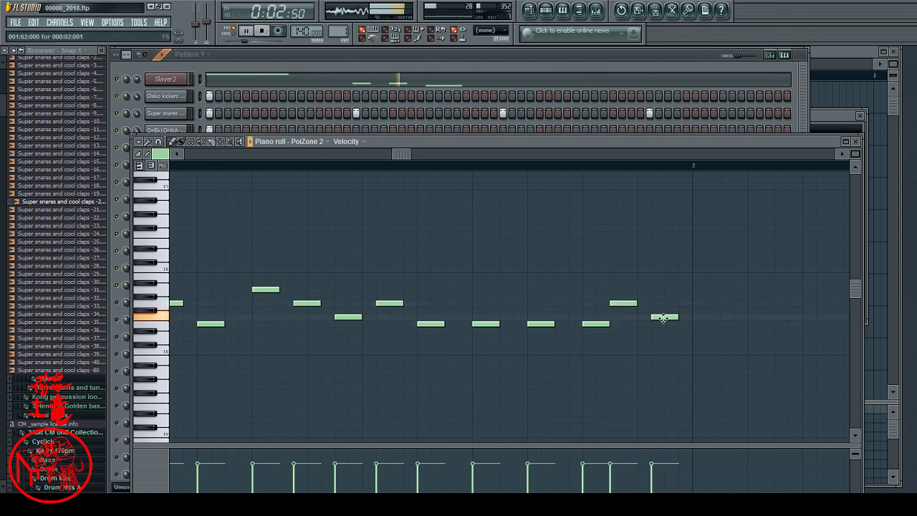
drag(613, 303, 628, 303)
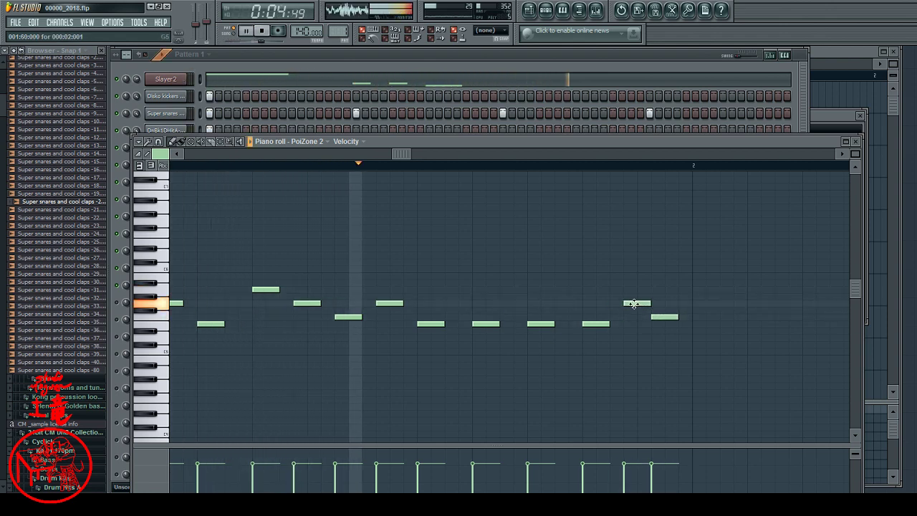
Retime the ending with E5 at steps 52 and 55, and four-step G5 and F5 notes at steps 57 and 61.
key(space)
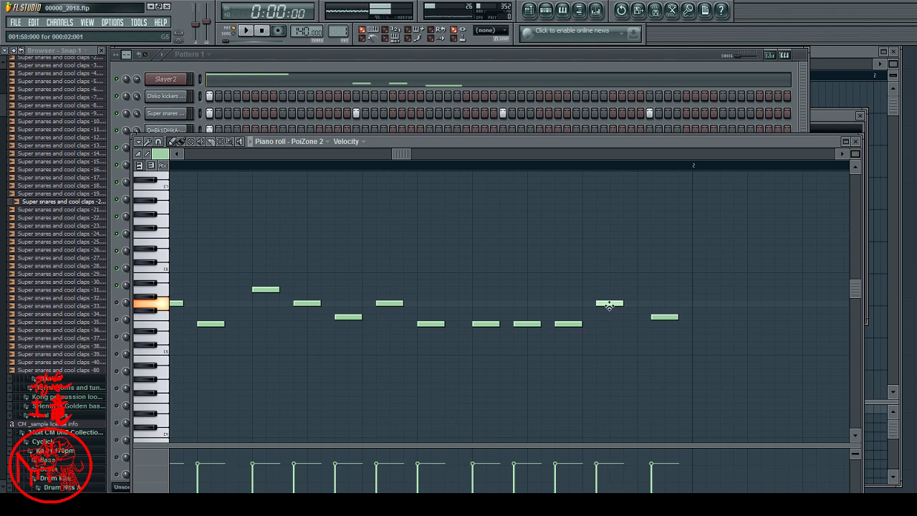
mouse_move(614, 304)
mouse_down()
mouse_move(627, 303)
mouse_move(601, 305)
mouse_up()
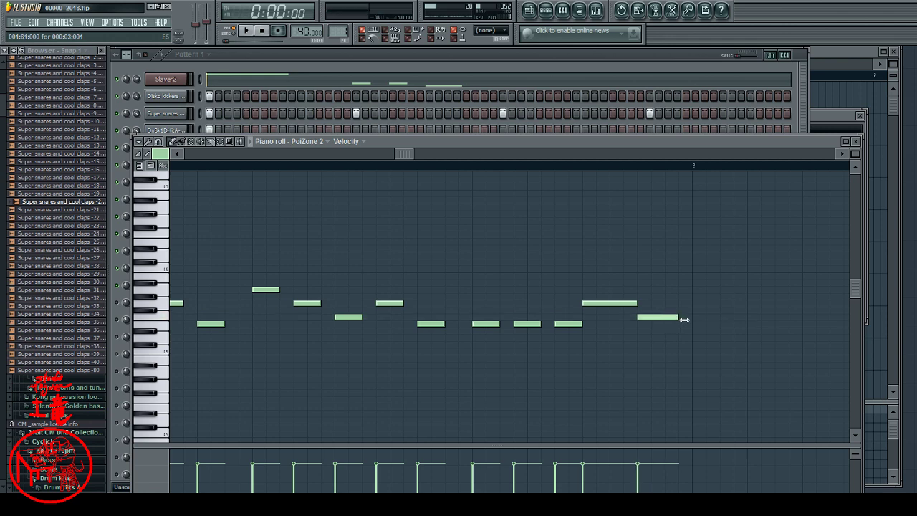
drag(685, 320, 693, 323)
key(space)
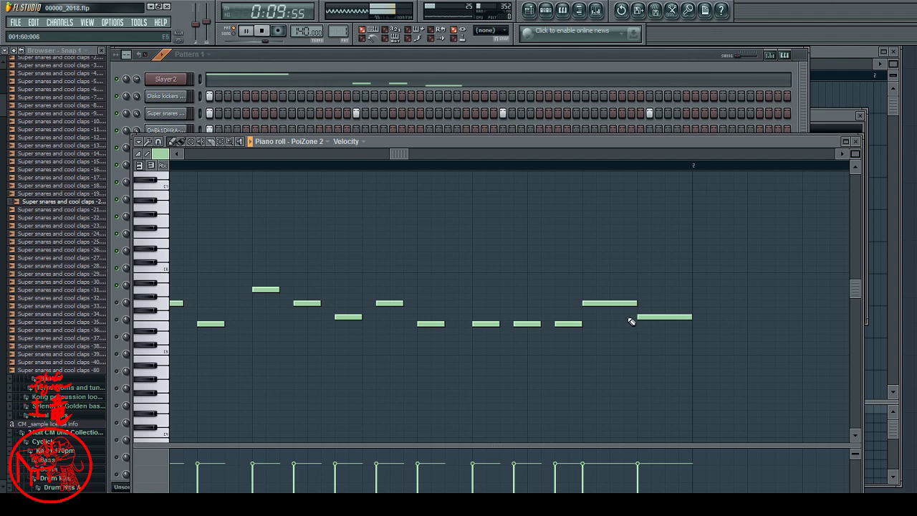
key(space)
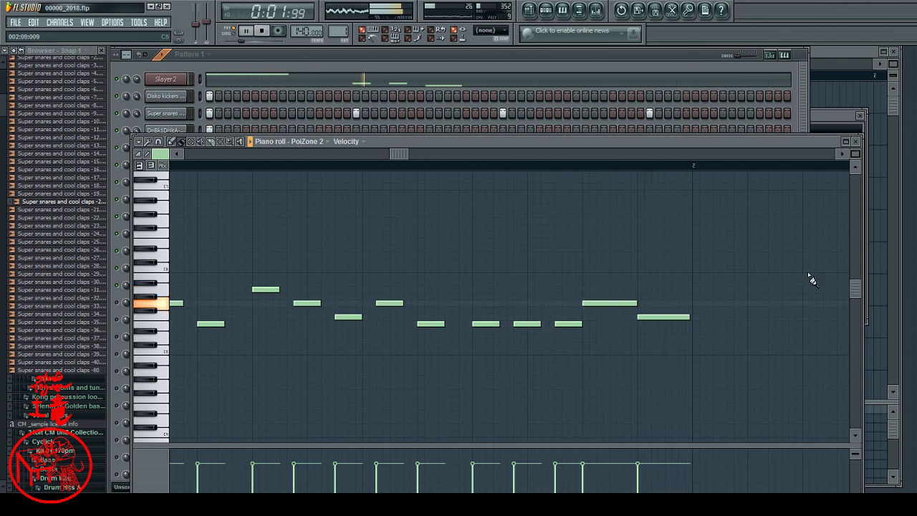
scroll(781, 281, down, 3)
scroll(787, 272, right, 5)
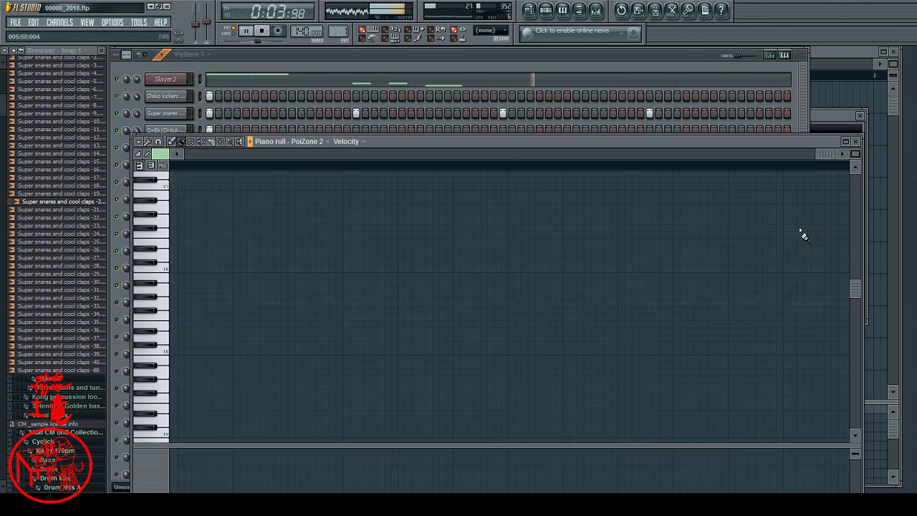
drag(825, 153, 415, 180)
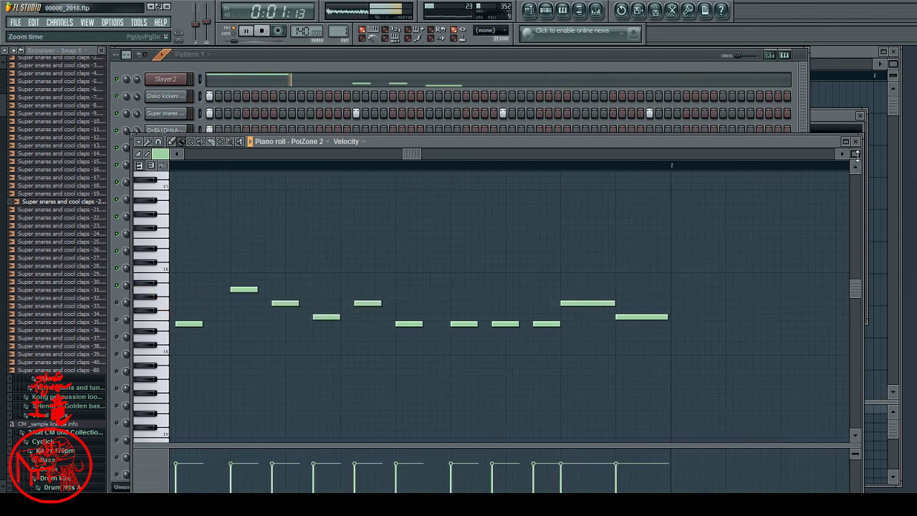
scroll(843, 154, down, 4)
scroll(843, 155, up, 4)
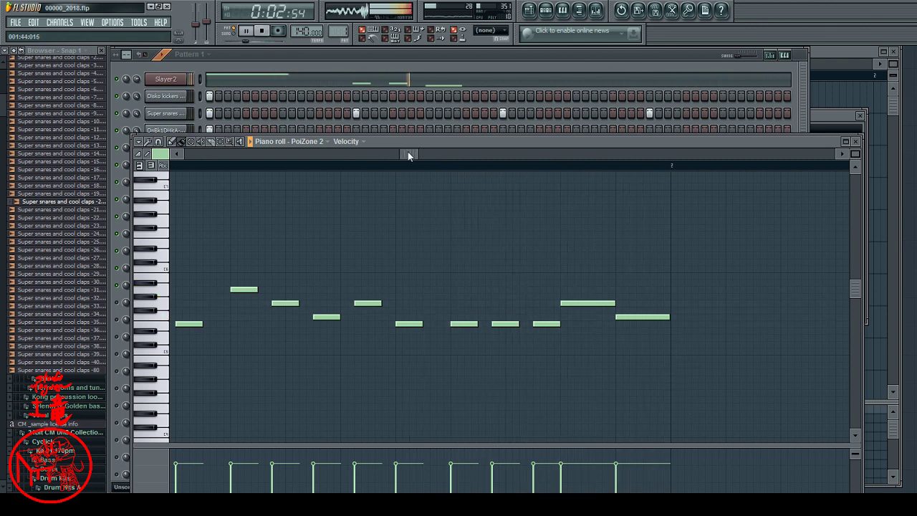
drag(408, 155, 186, 152)
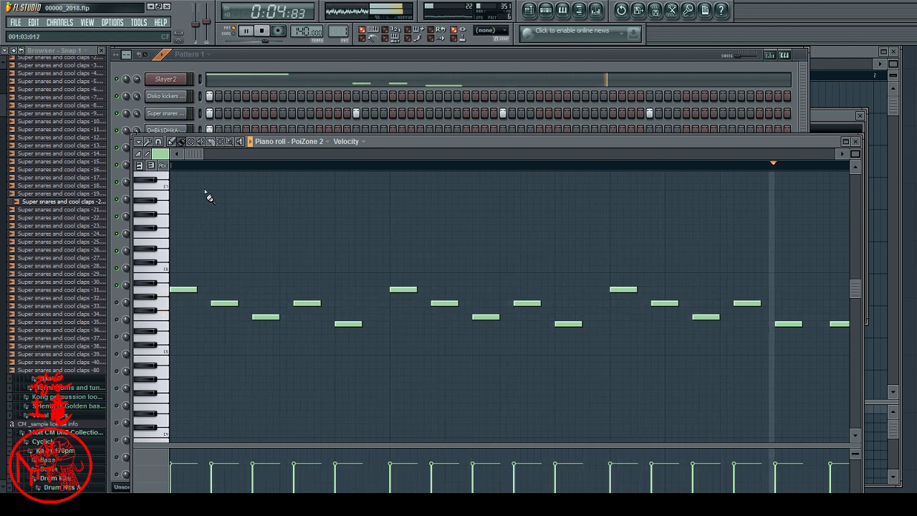
Turn on PoiZone 2's chorus at 100% depth, adjust the chorus rate, and set the delay Hi-Cut to 73%.
click(556, 50)
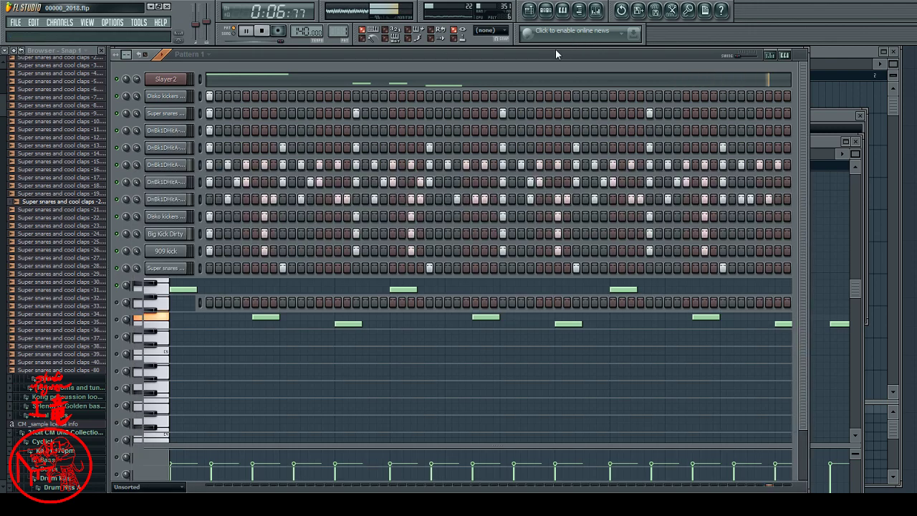
click(166, 285)
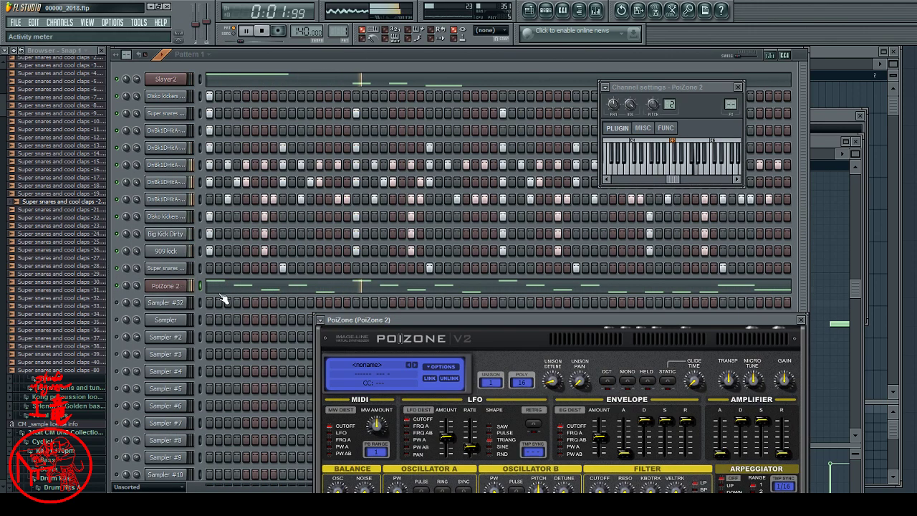
drag(713, 329, 656, 193)
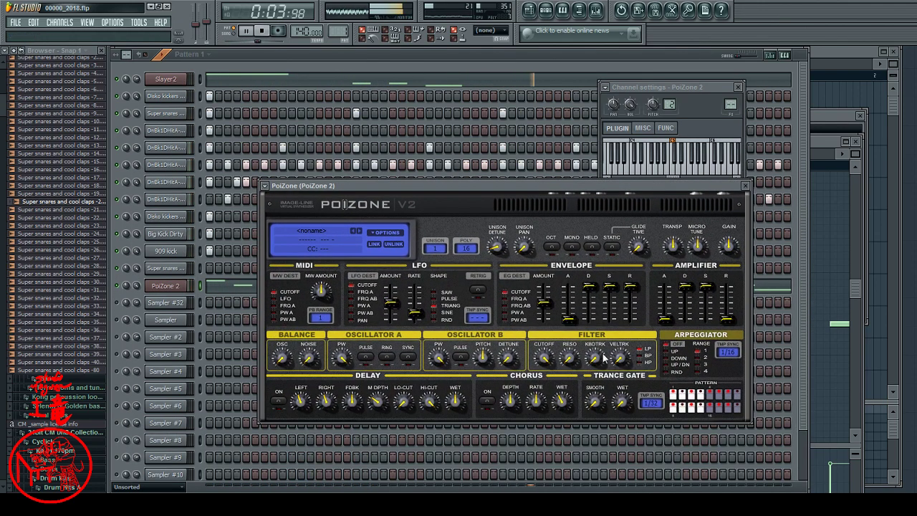
drag(510, 401, 510, 400)
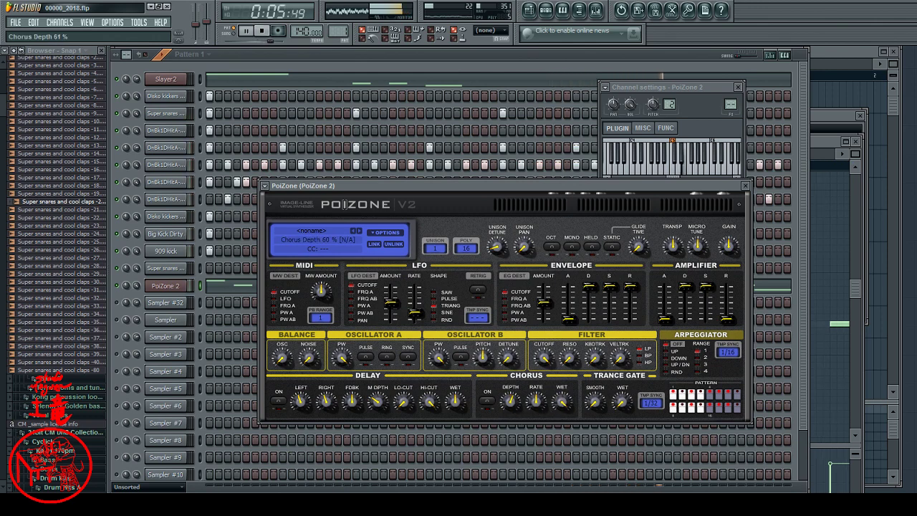
click(488, 402)
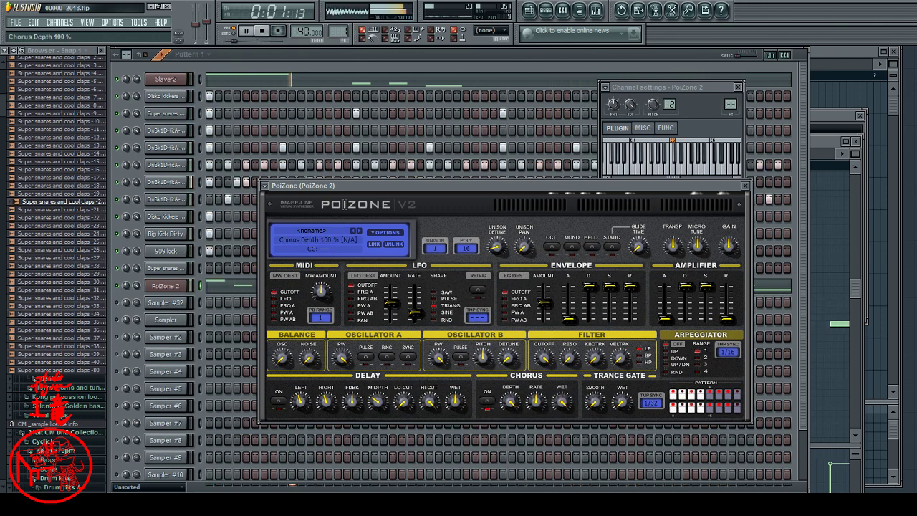
drag(539, 401, 539, 399)
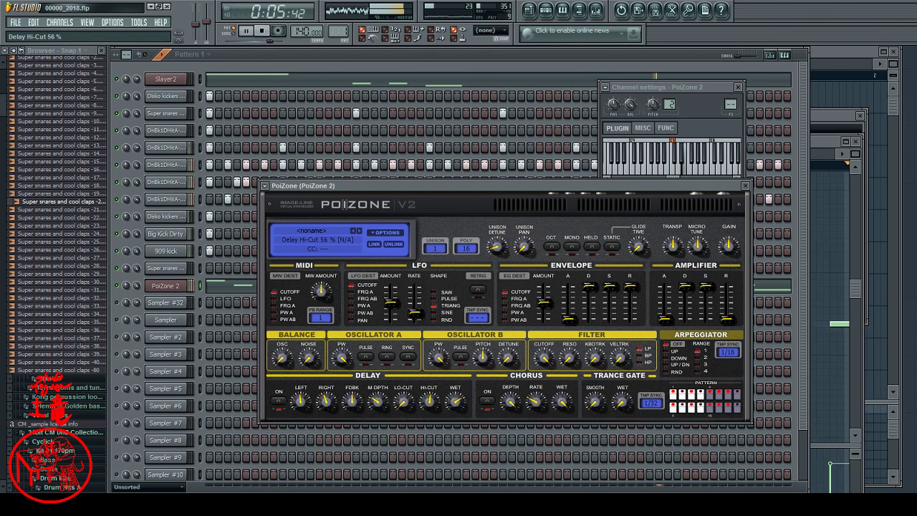
drag(428, 410, 428, 406)
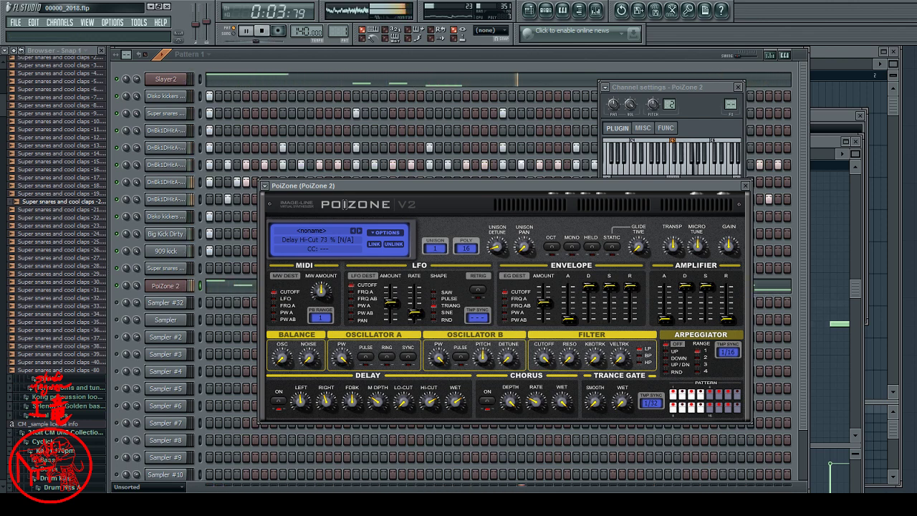
click(284, 62)
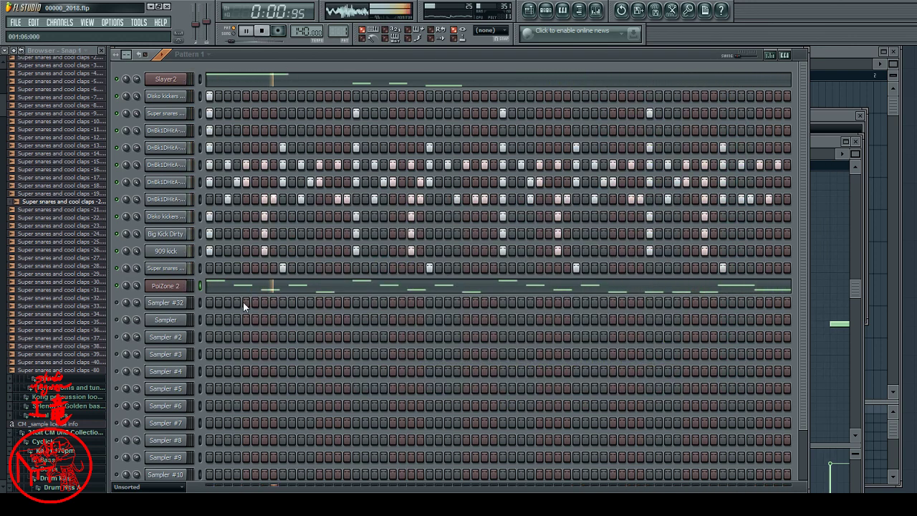
Add a BooBass channel below PoiZone 2 and copy the Slayer2 notes into it.
click(154, 302)
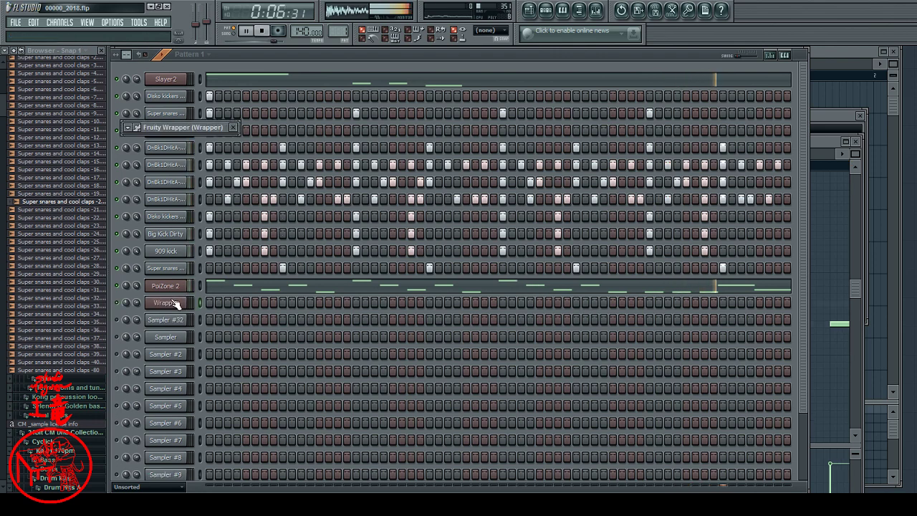
click(237, 130)
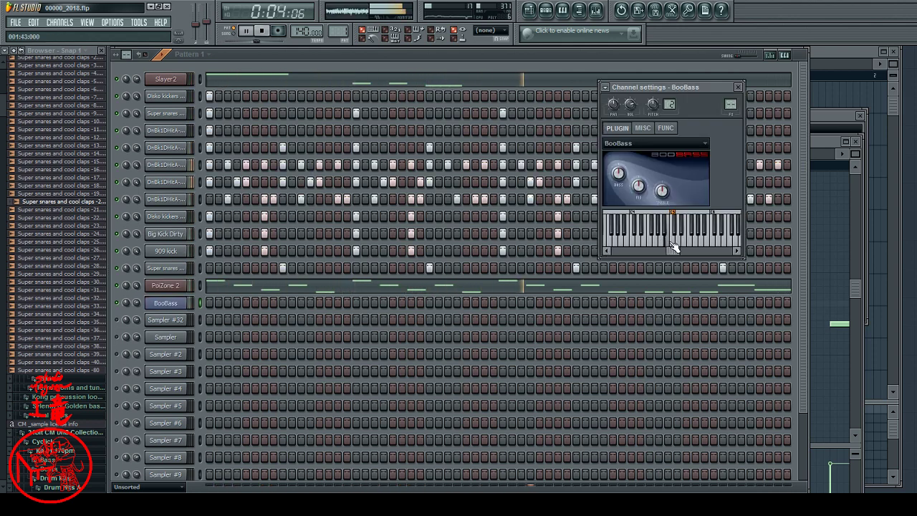
click(209, 81)
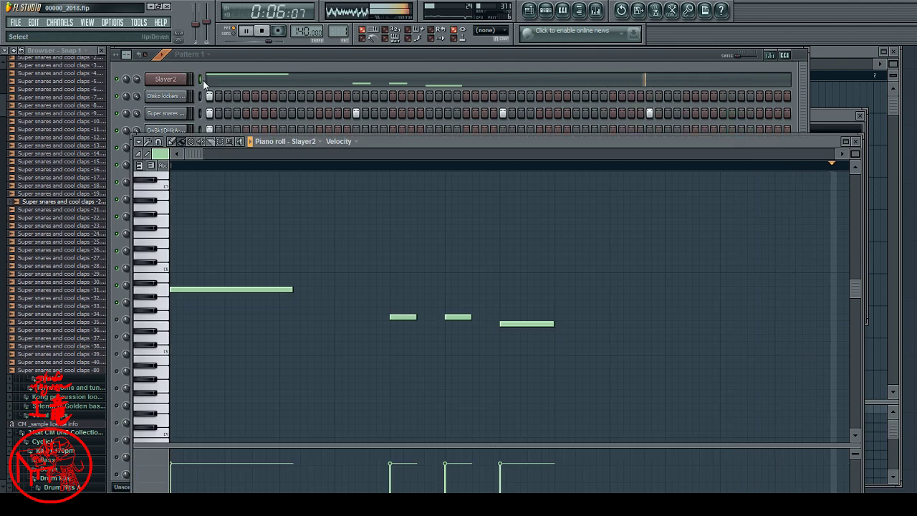
click(855, 141)
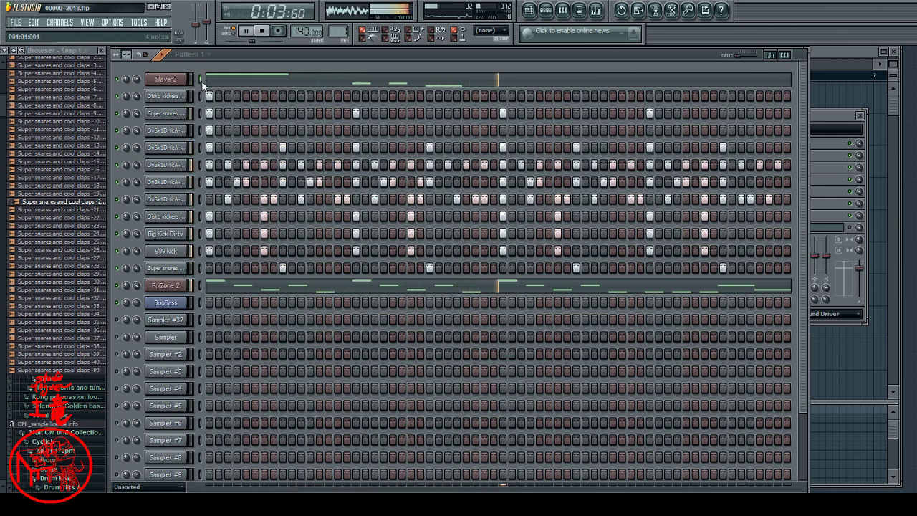
click(202, 304)
key(ctrl+v)
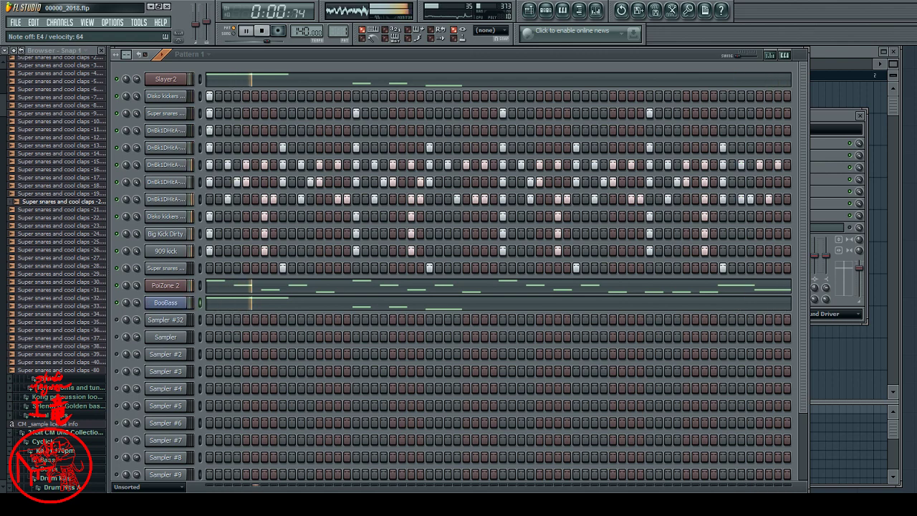
Route the BooBass channel to mixer track 5.
click(164, 234)
click(176, 305)
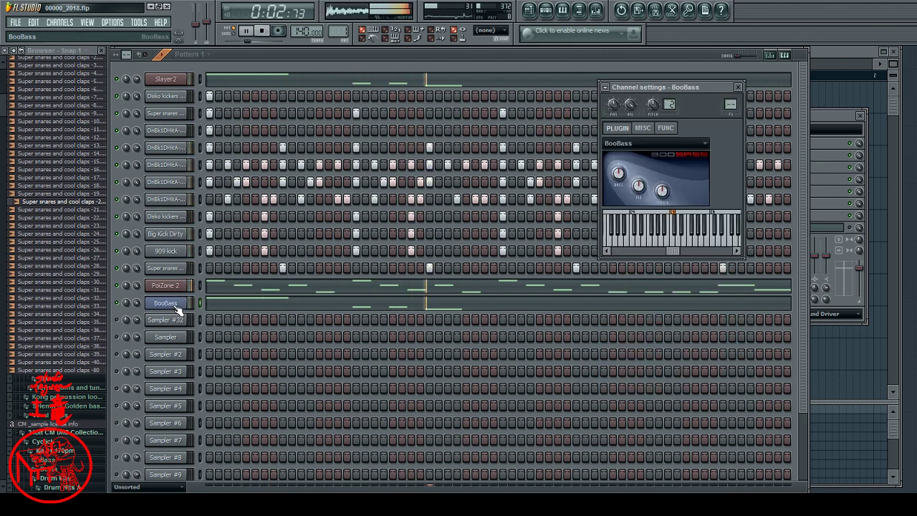
drag(730, 104, 730, 92)
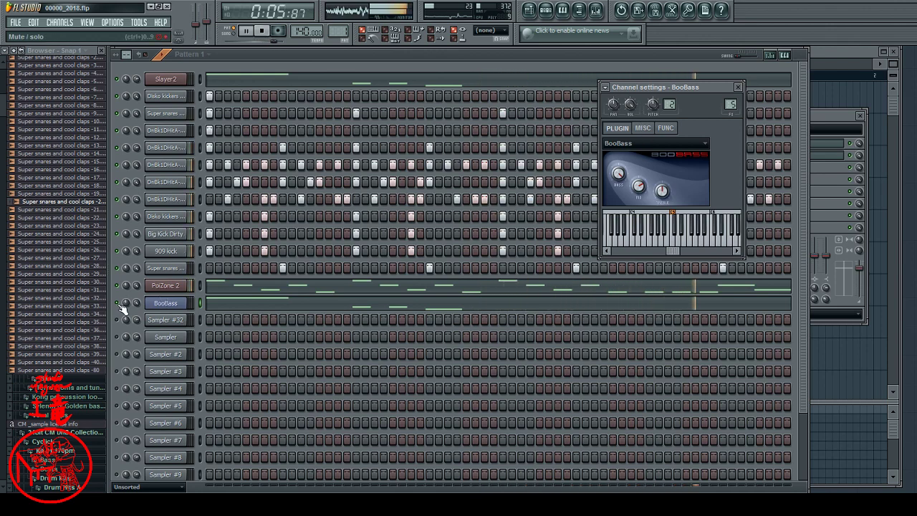
key(Escape)
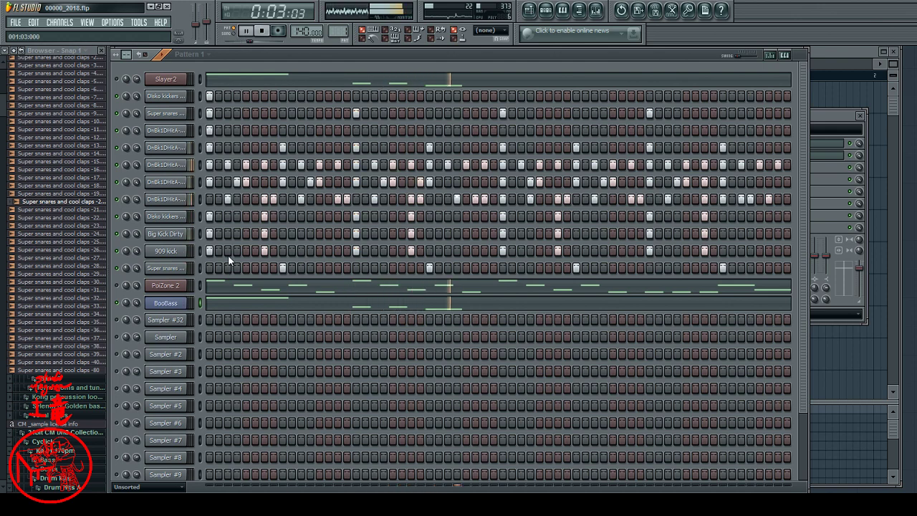
Add a four-step G5 note at step 11 of the BooBass part and shorten the opening A5 note to four steps.
click(314, 303)
click(312, 304)
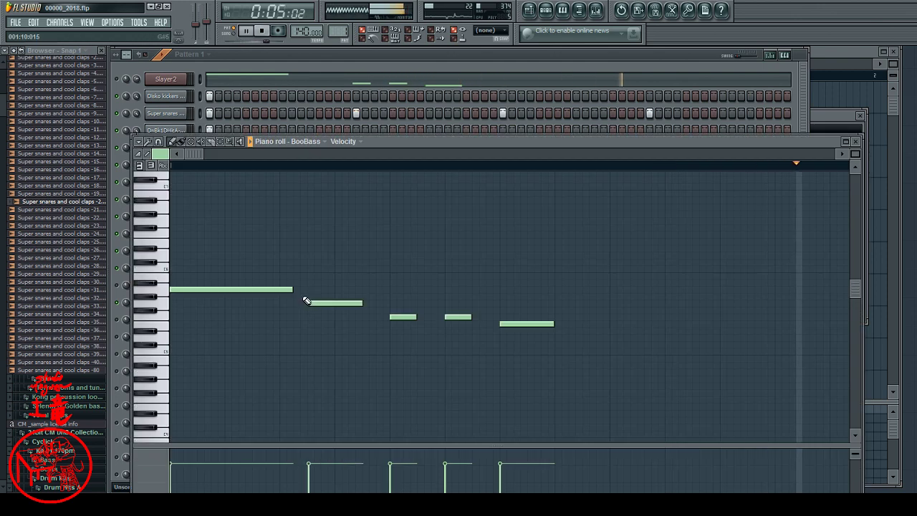
drag(294, 289, 225, 300)
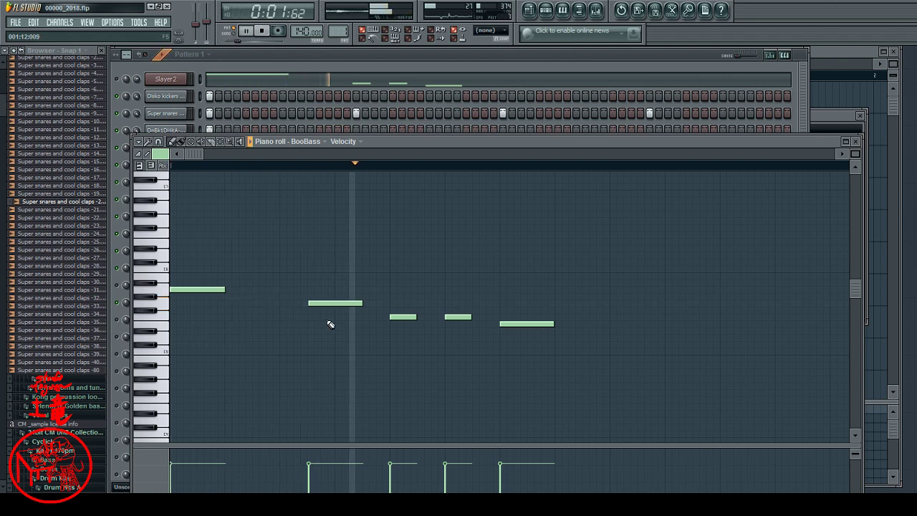
key(space)
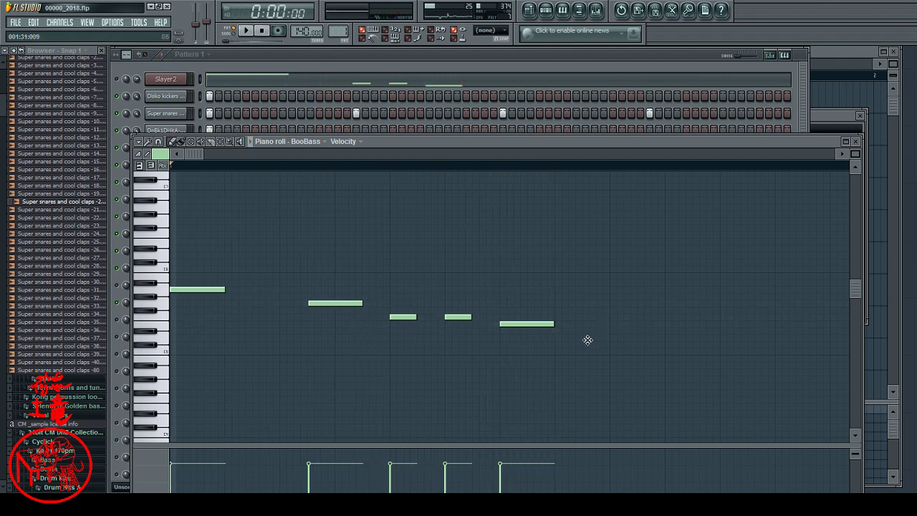
Place a four-step D5 note at step 33 of the BooBass part and play the pattern.
click(589, 337)
drag(640, 338, 632, 339)
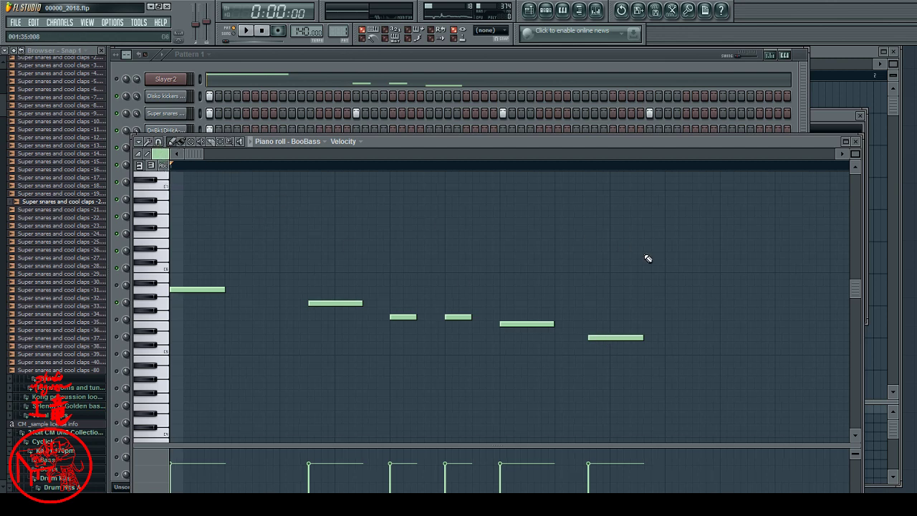
drag(637, 339, 649, 339)
right_click(647, 340)
click(618, 338)
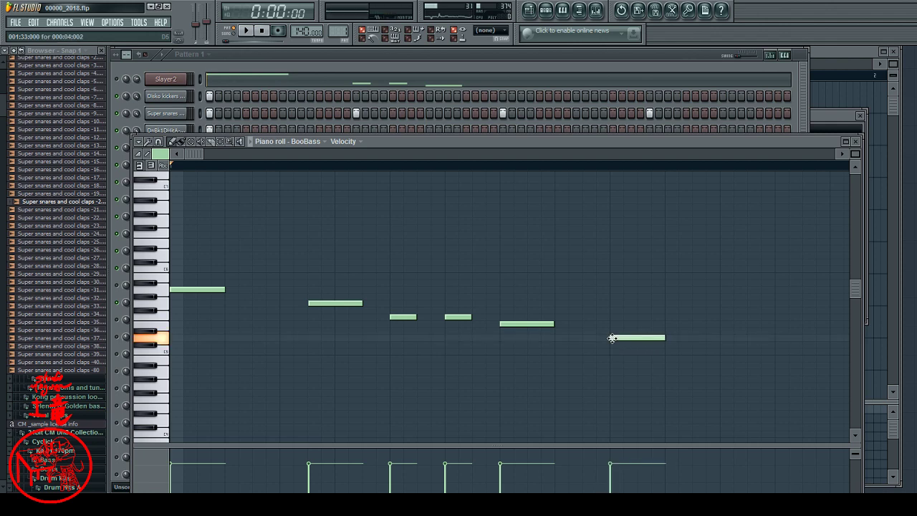
key(space)
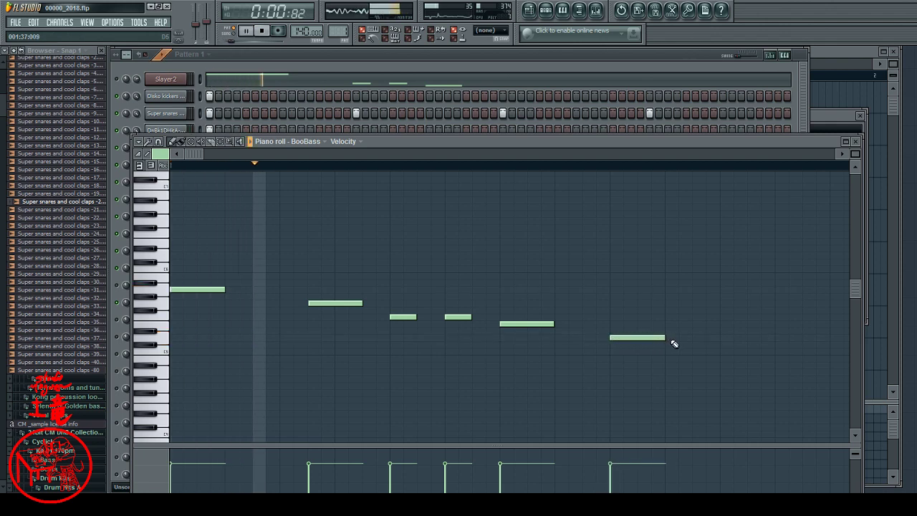
click(689, 339)
right_click(691, 339)
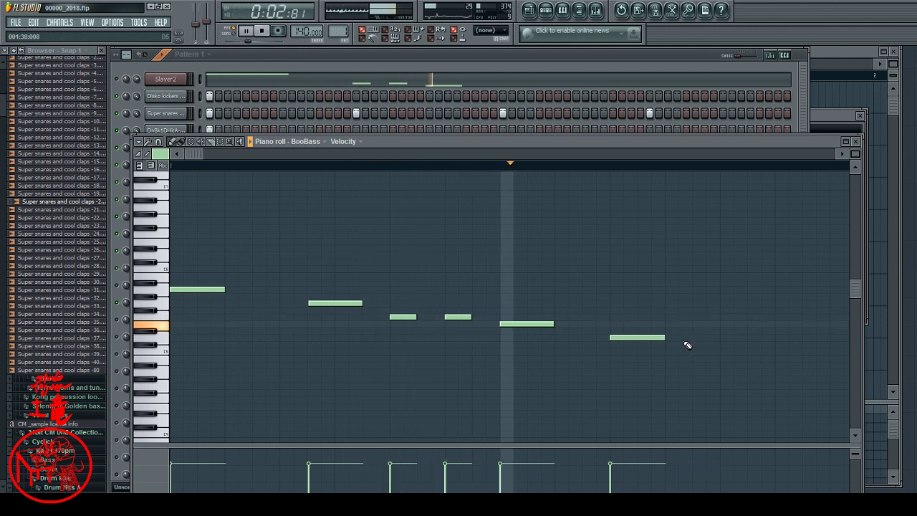
key(space)
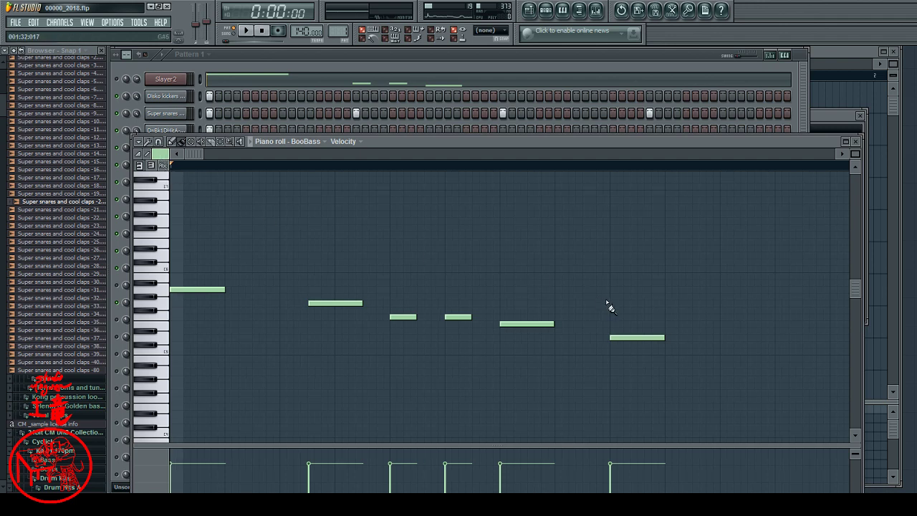
click(676, 337)
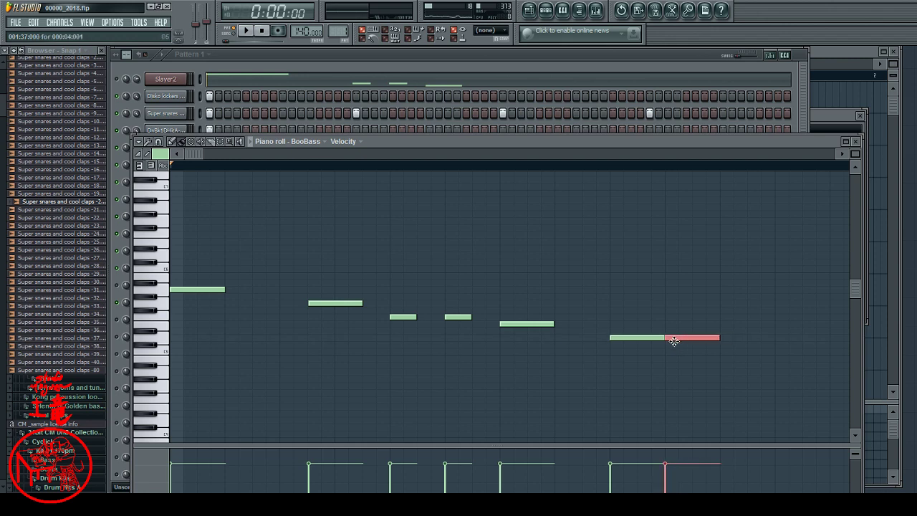
key(space)
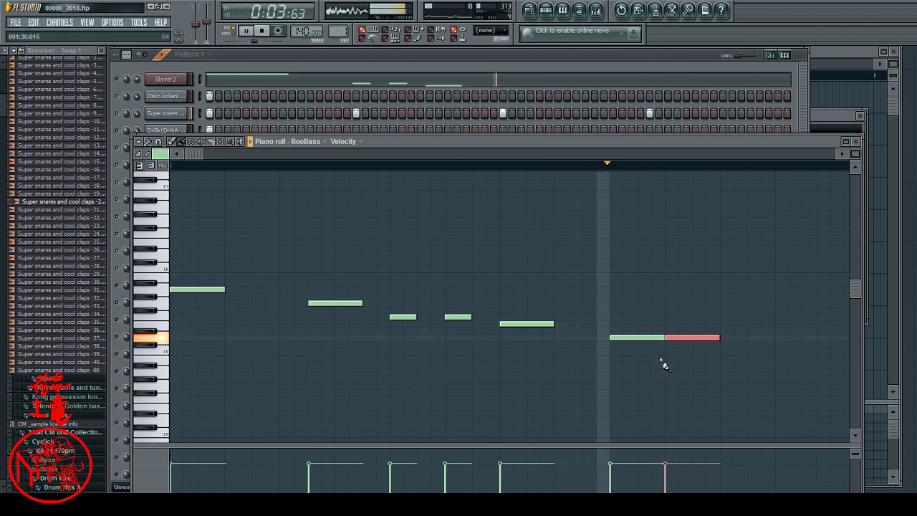
key(space)
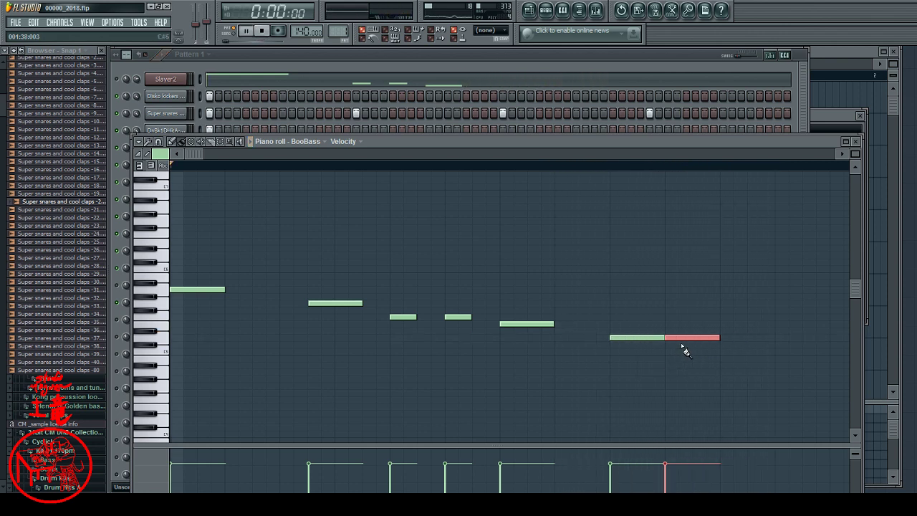
key(space)
click(659, 338)
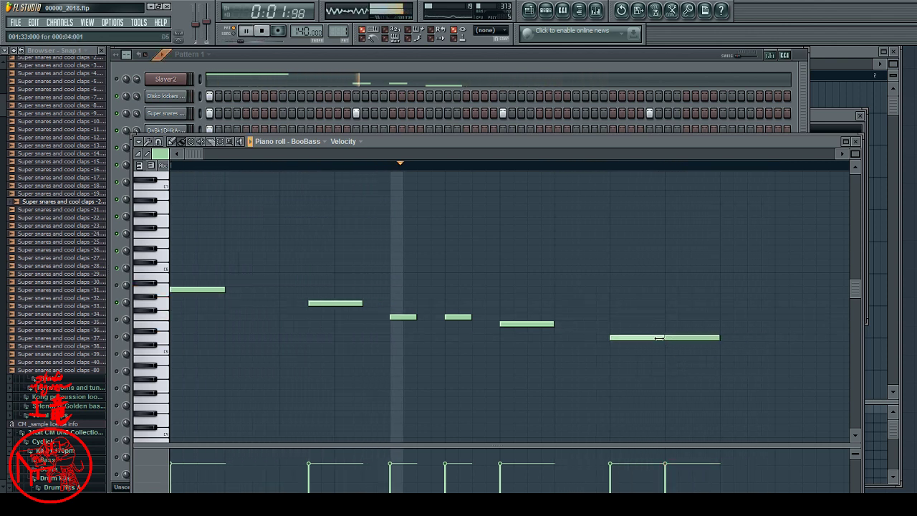
right_click(669, 338)
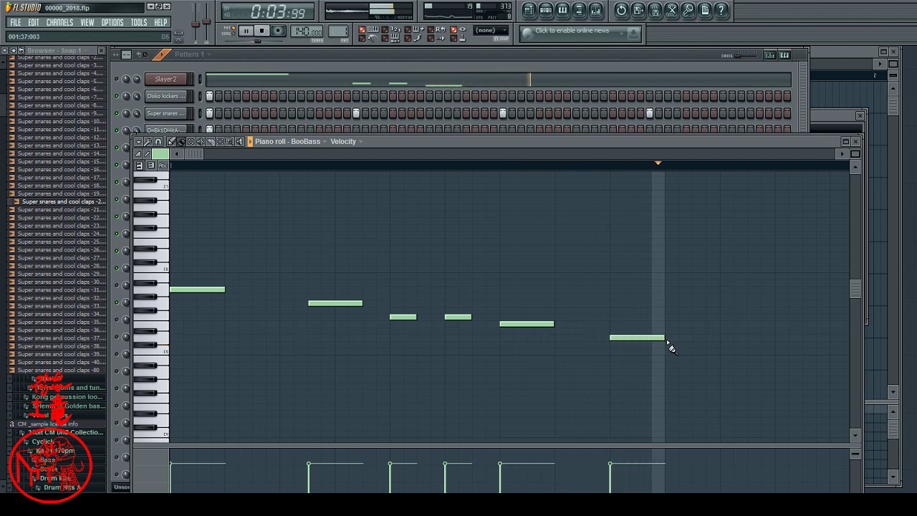
Shorten the D5 note at step 33 to three steps and add matching D5 notes at steps 37 and 41.
key(space)
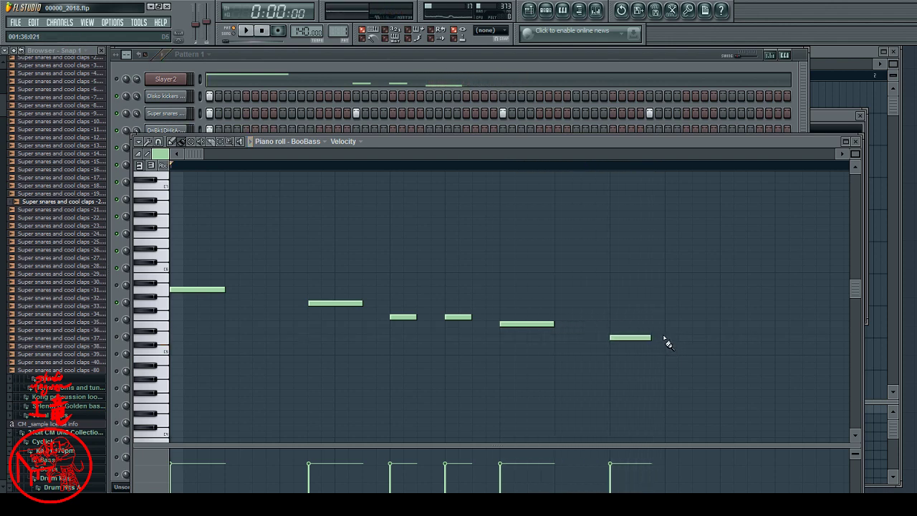
click(666, 338)
key(space)
click(724, 341)
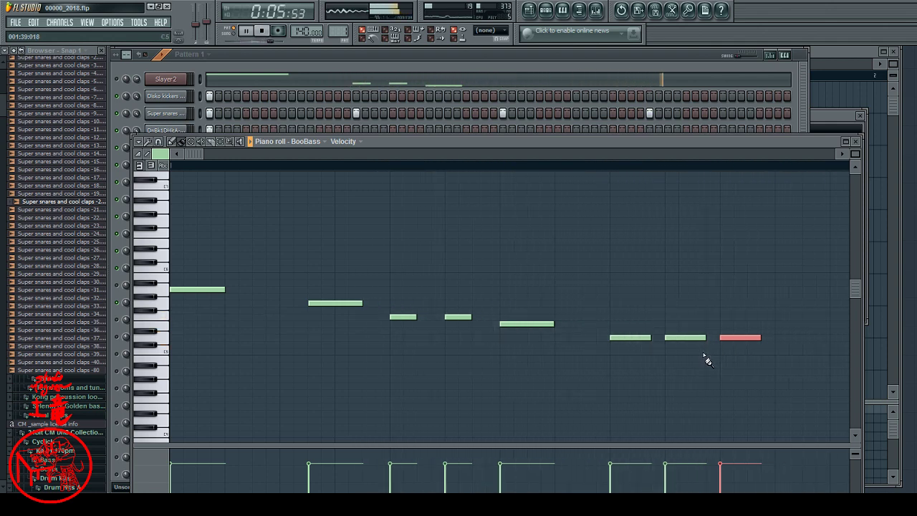
click(841, 154)
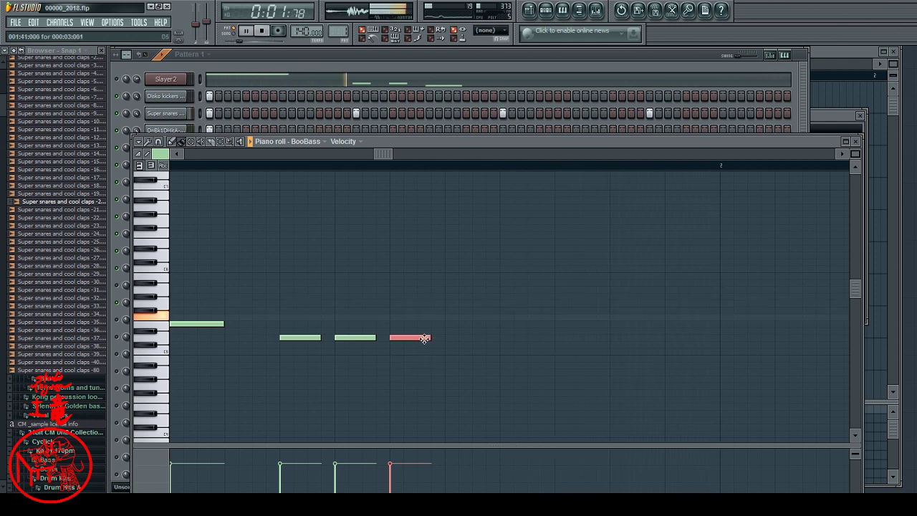
Shorten the D5 note at step 41 to two steps and add a two-step C5 note at step 44.
drag(429, 339, 417, 338)
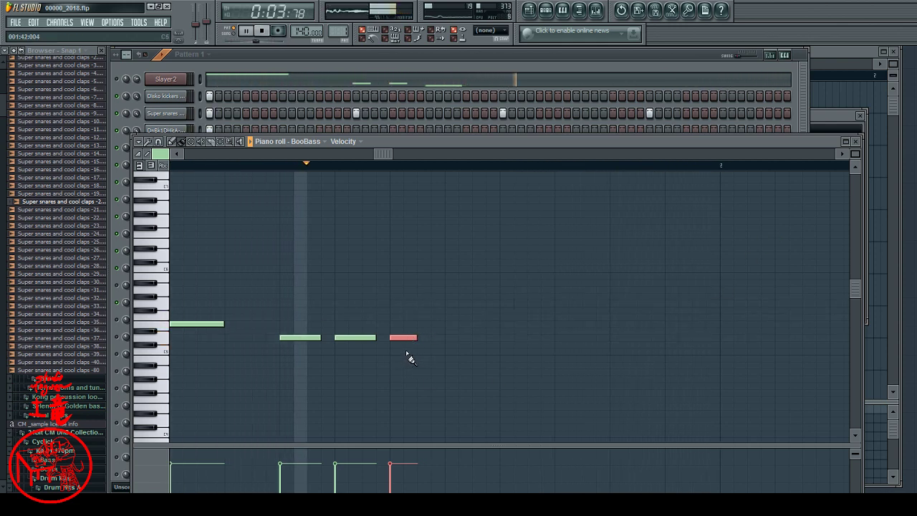
key(space)
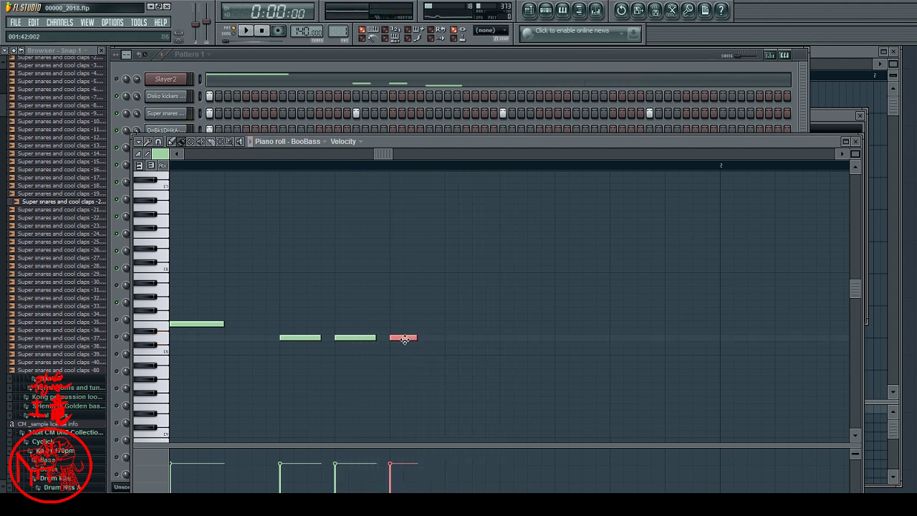
click(432, 339)
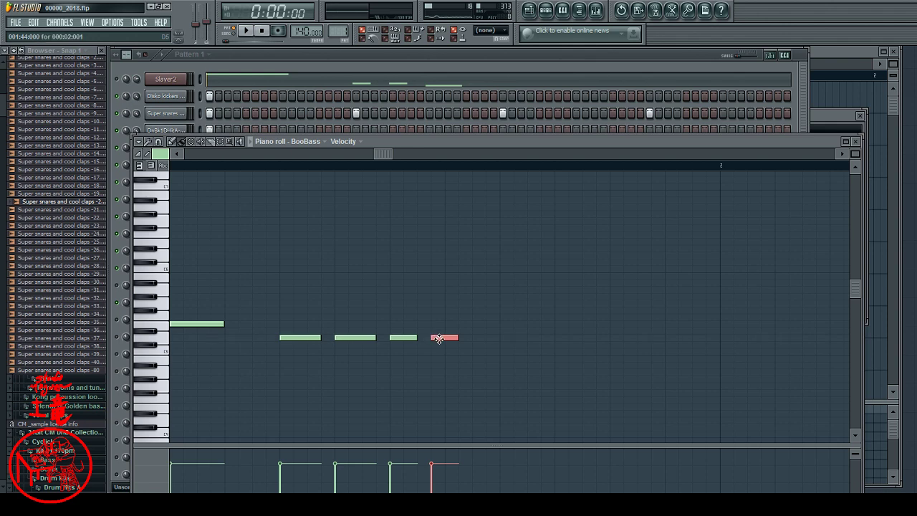
drag(440, 338, 441, 351)
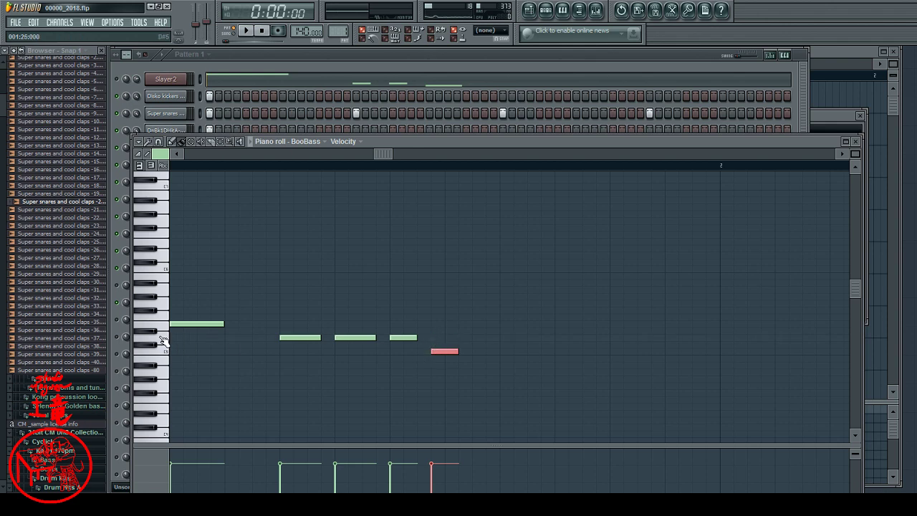
Audition nearby keys and raise the BooBass note at step 44 to E5.
click(167, 379)
click(164, 345)
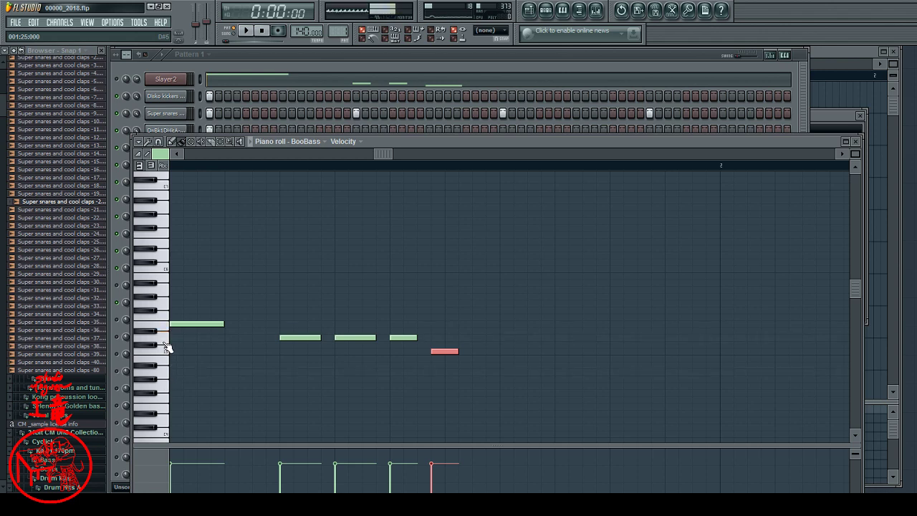
click(165, 342)
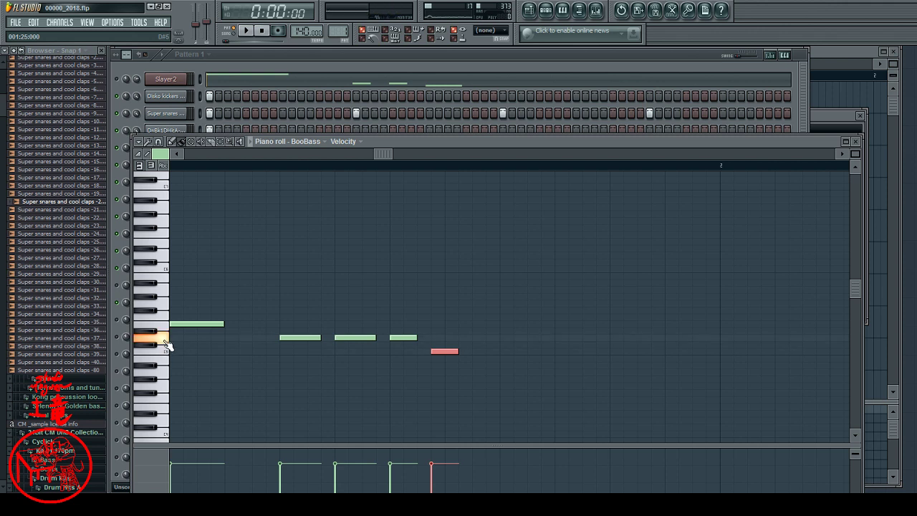
click(167, 338)
click(164, 337)
mouse_move(440, 351)
mouse_down()
mouse_move(441, 324)
mouse_move(440, 334)
mouse_up()
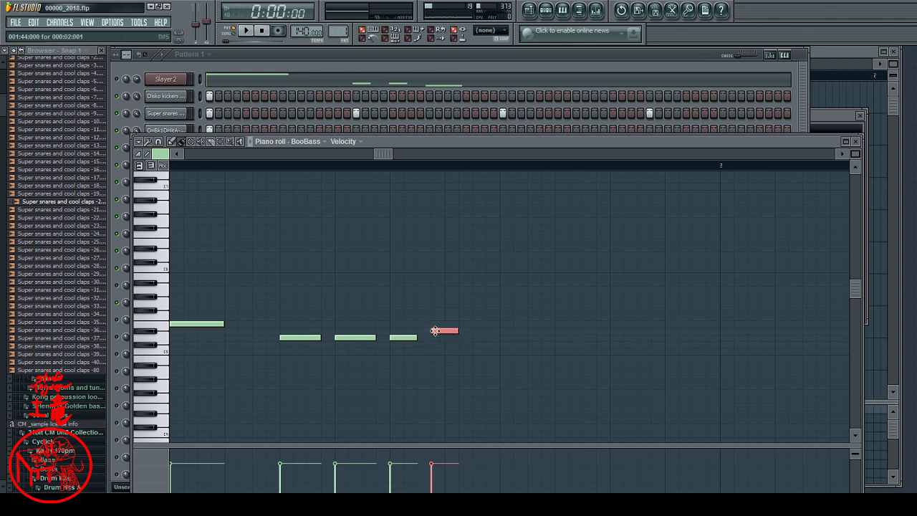
click(164, 340)
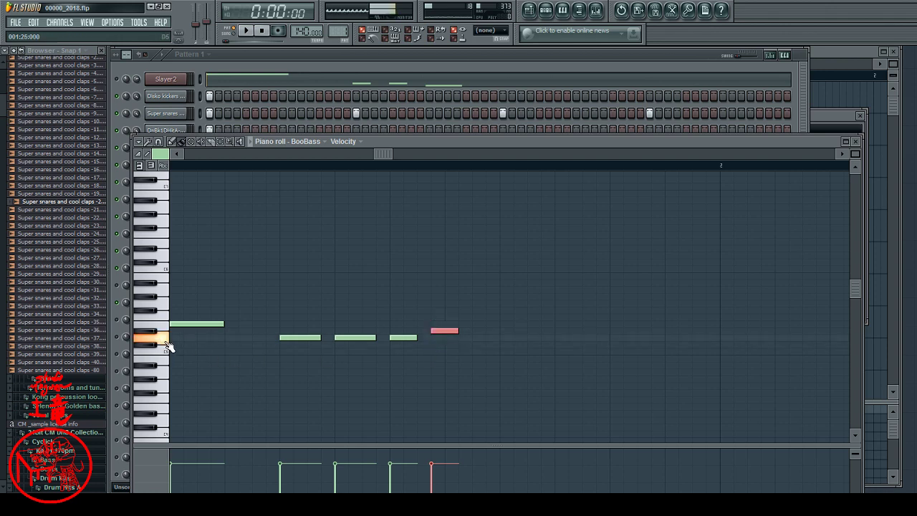
click(168, 326)
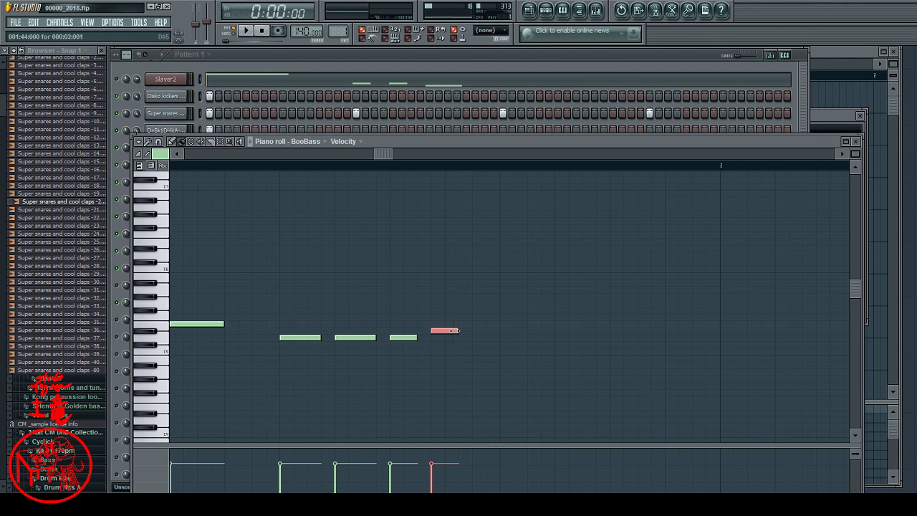
drag(451, 326, 451, 322)
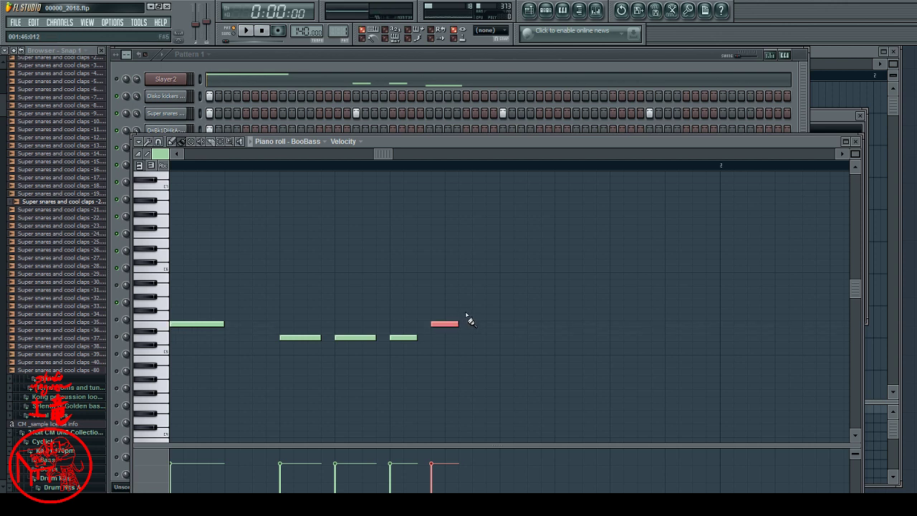
Add a two-step F5 note at step 47 of the BooBass part and play the pattern.
click(476, 311)
click(164, 327)
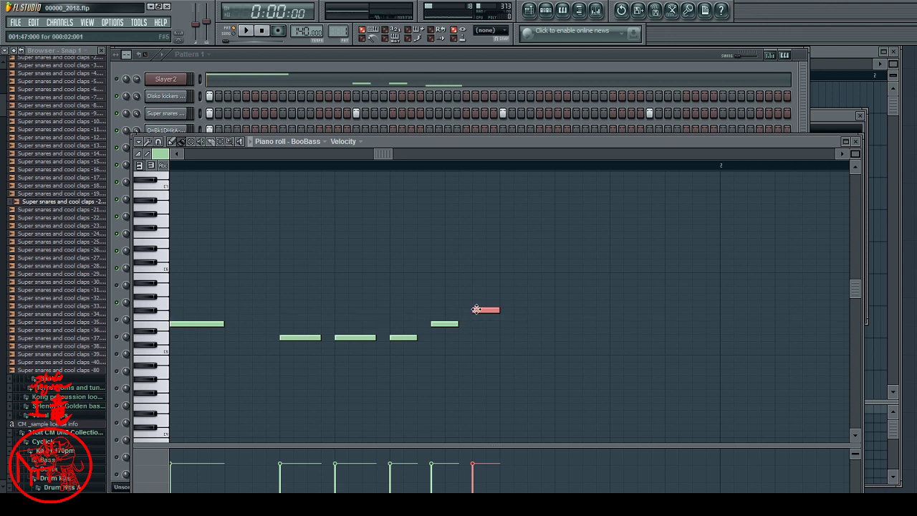
drag(476, 311, 474, 318)
key(space)
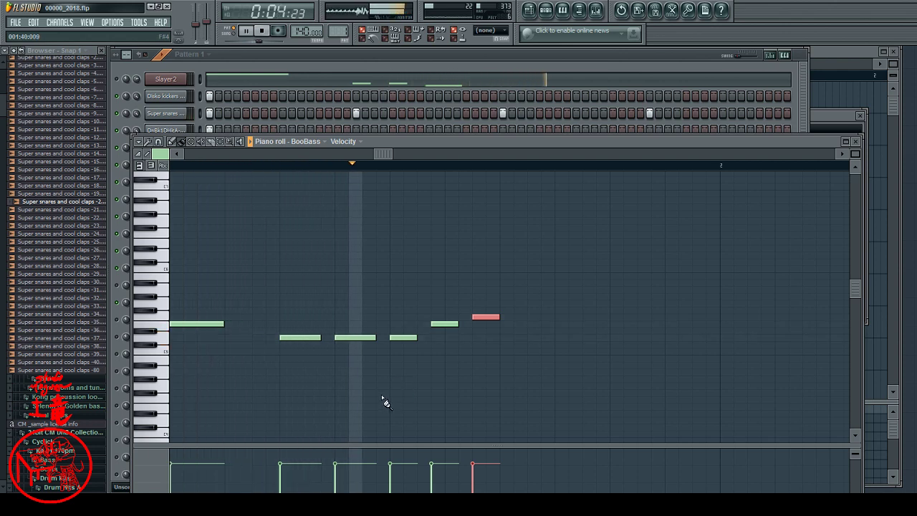
key(space)
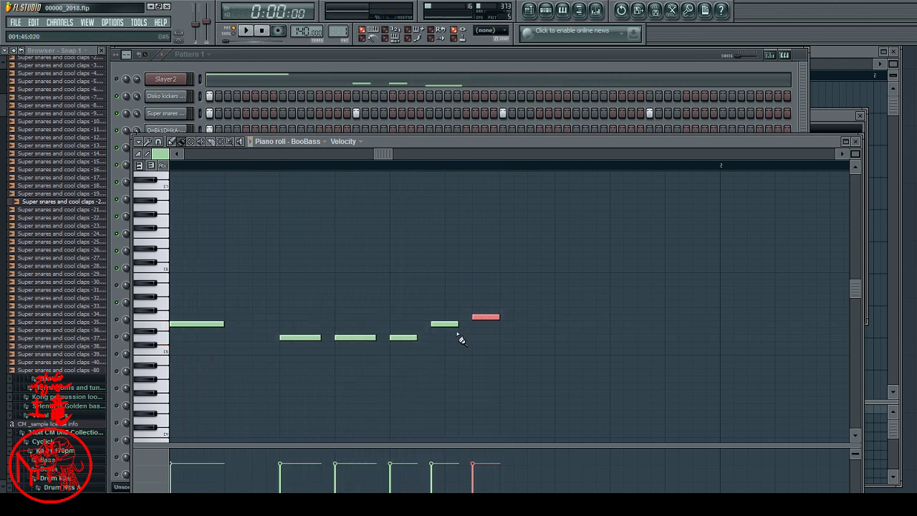
Try shifting the E5 and F5 notes two steps later, to steps 46 and 49, while playing the pattern.
drag(438, 325, 511, 318)
key(space)
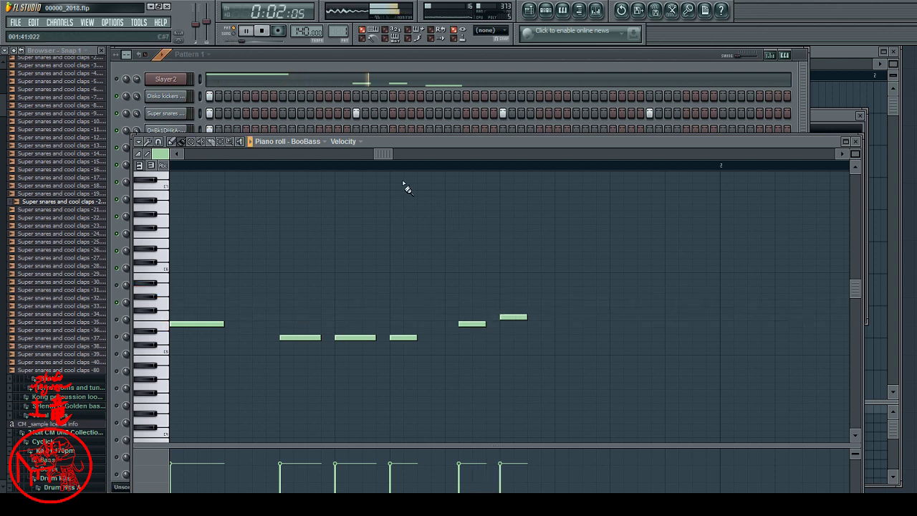
drag(389, 152, 255, 183)
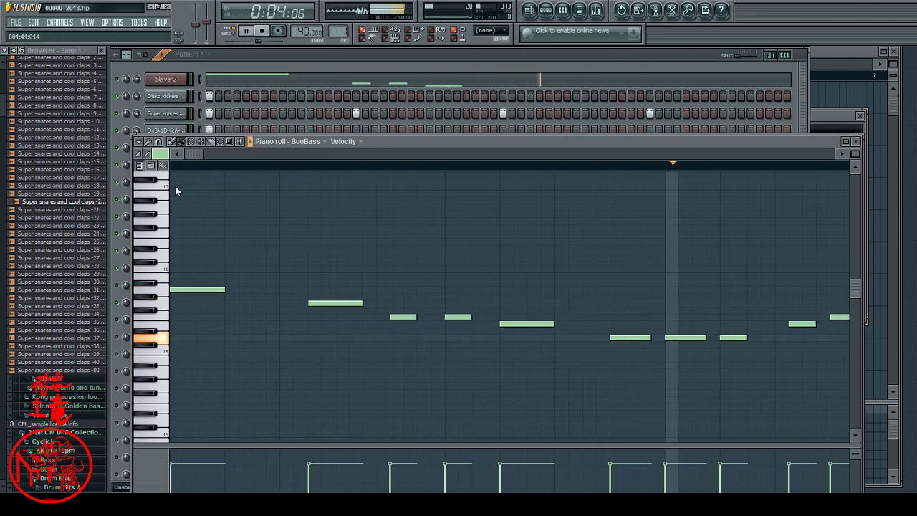
scroll(445, 229, up, 1)
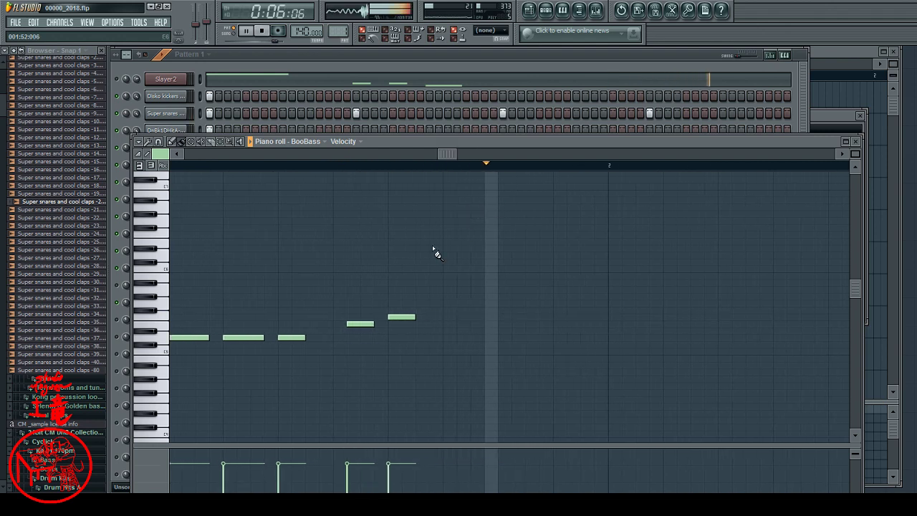
Move the late E5 note to step 43 and the F5 note to step 45, then stop playback.
drag(364, 323, 378, 323)
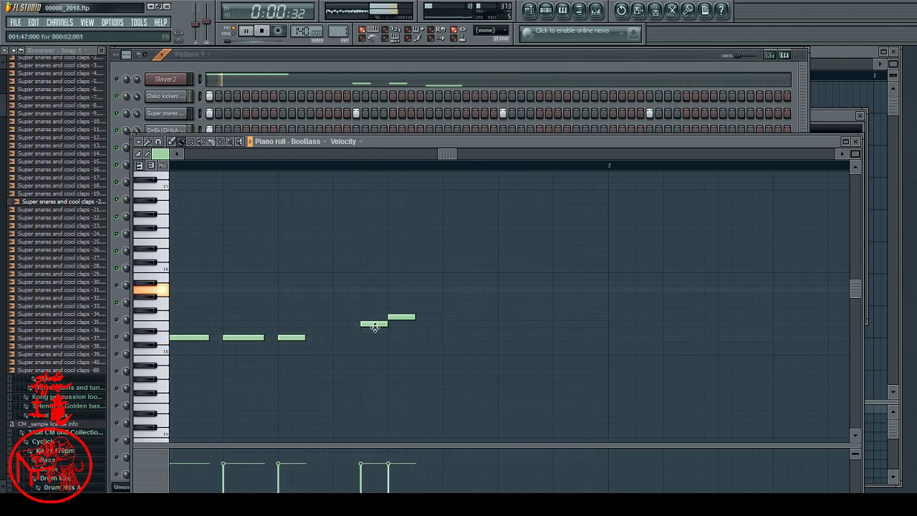
drag(374, 327, 325, 326)
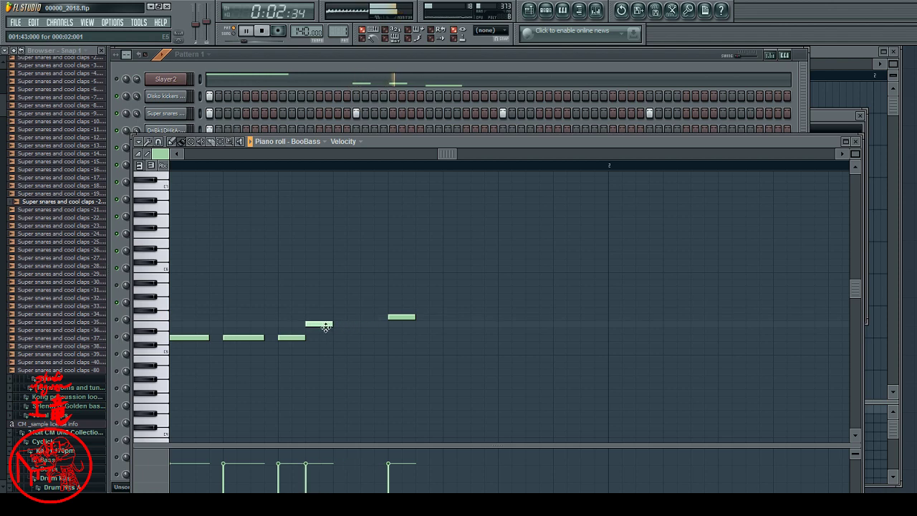
drag(399, 320, 344, 320)
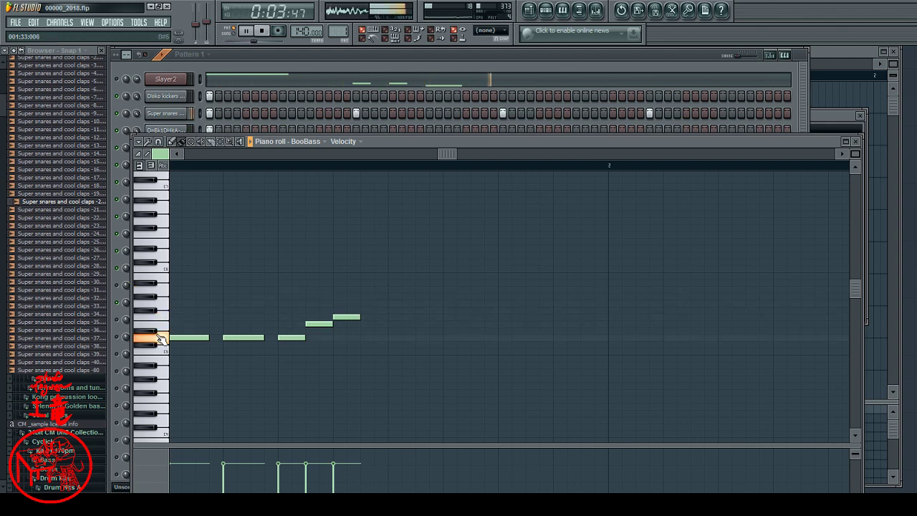
key(space)
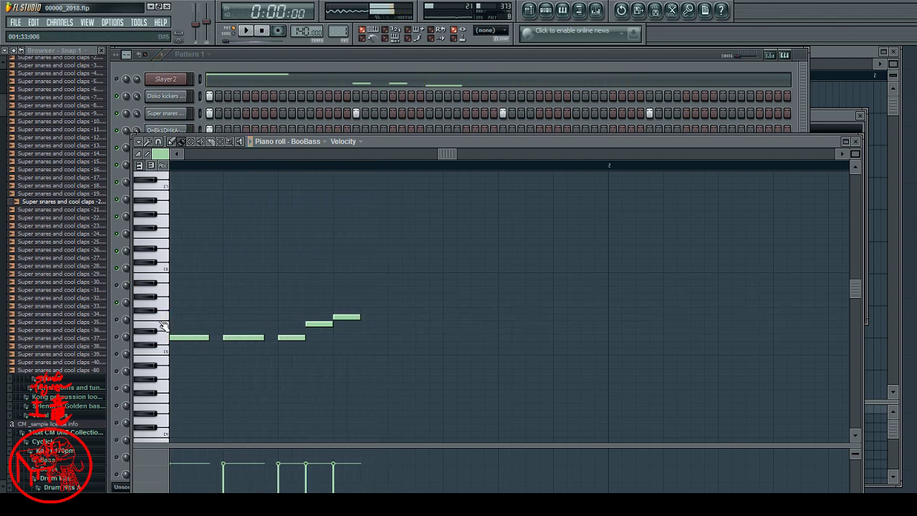
Audition keys for the next pitch and add a two-step D5 note at step 47.
click(328, 324)
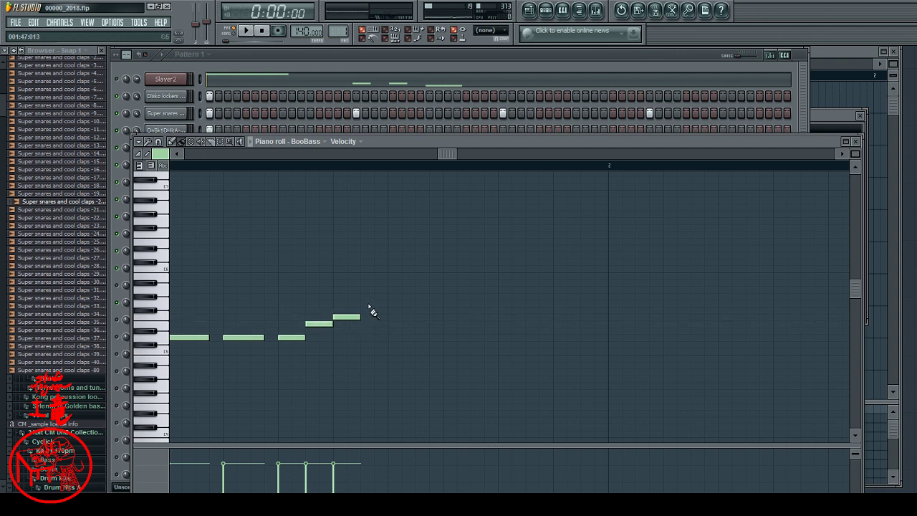
click(169, 319)
click(166, 340)
click(169, 339)
click(165, 337)
click(362, 337)
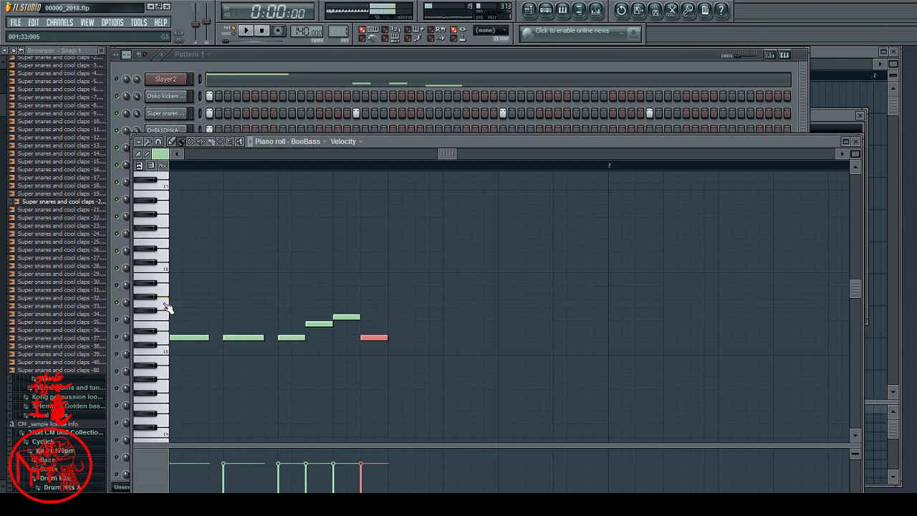
Add two-step G5 notes at steps 49 and 53 and an A5 note at step 57, and play the pattern.
click(400, 304)
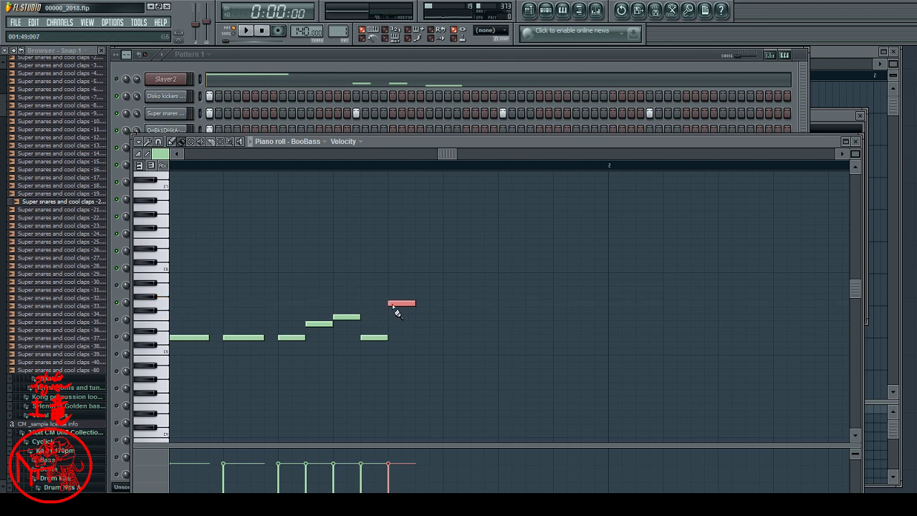
click(443, 304)
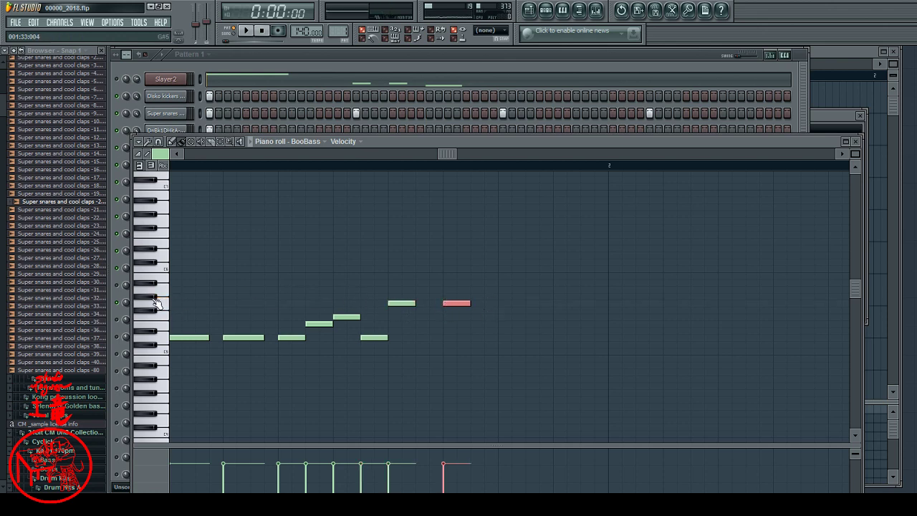
click(169, 293)
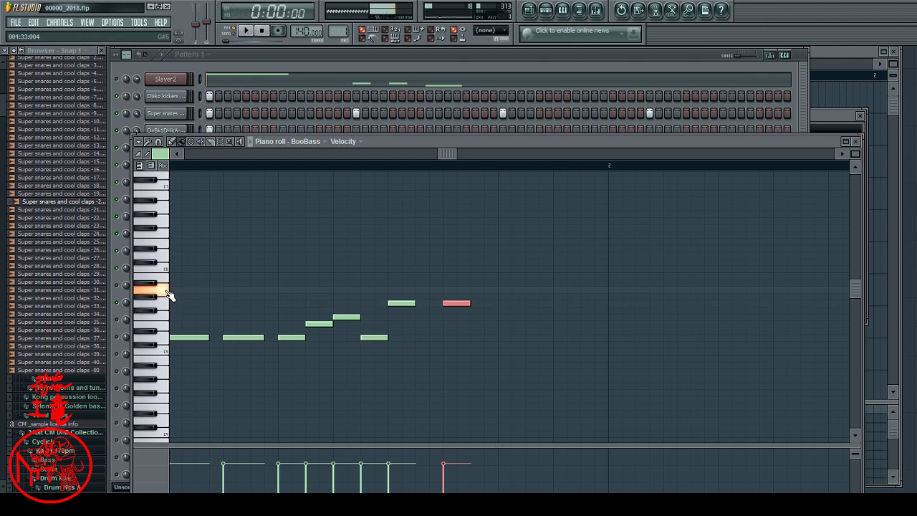
click(500, 291)
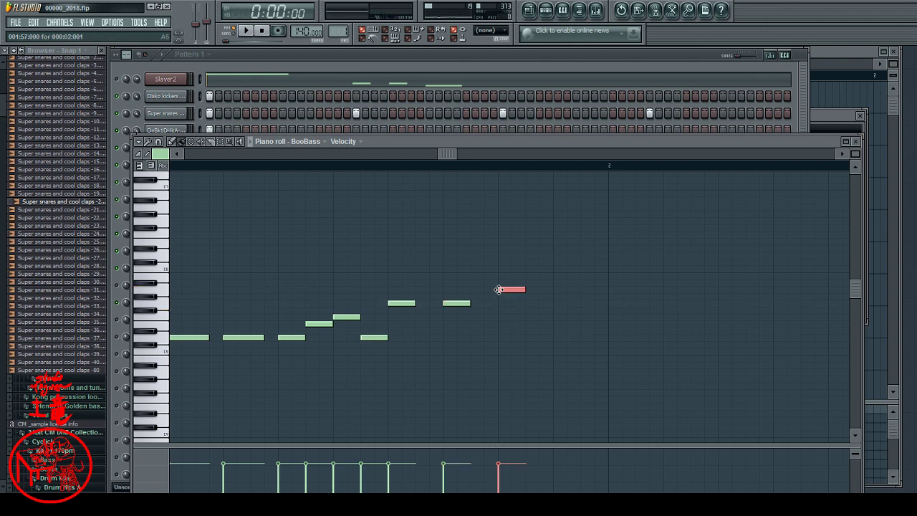
key(space)
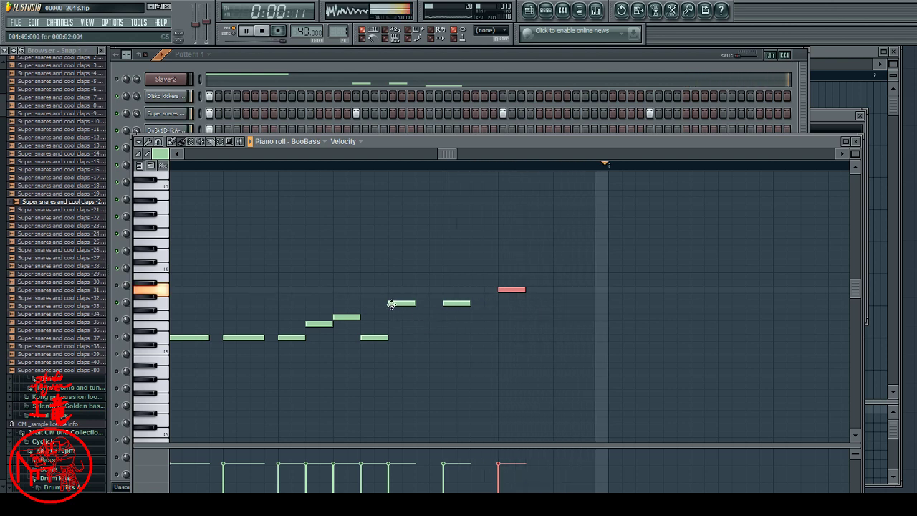
Try the note at step 49 on F5 and F#5, and return it to G5.
drag(392, 304, 391, 317)
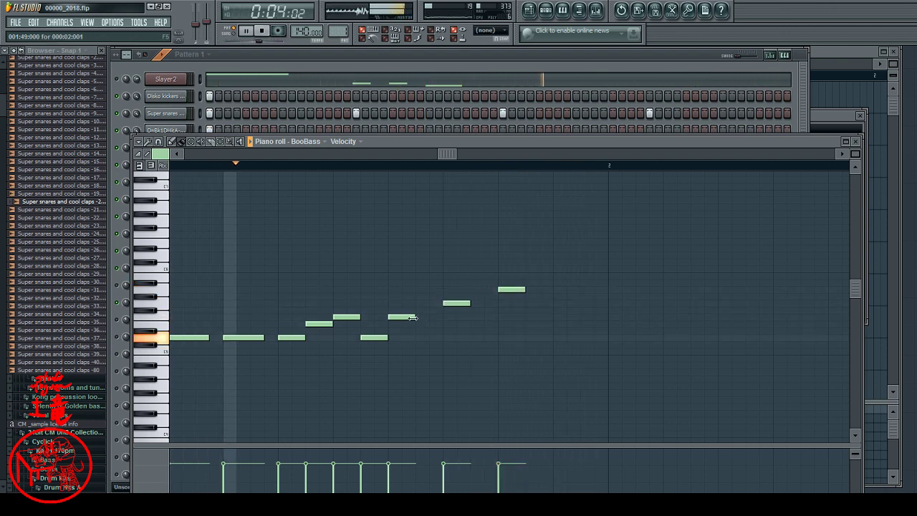
drag(404, 317, 403, 309)
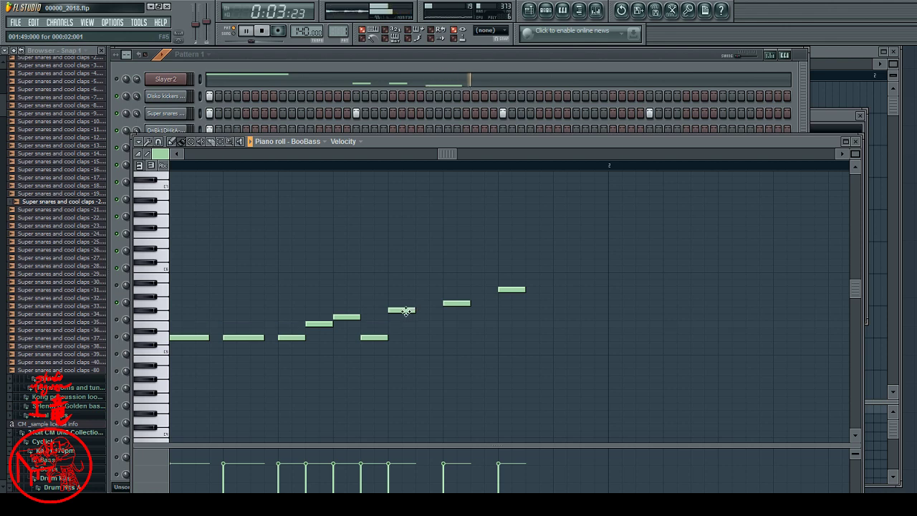
drag(405, 311, 405, 305)
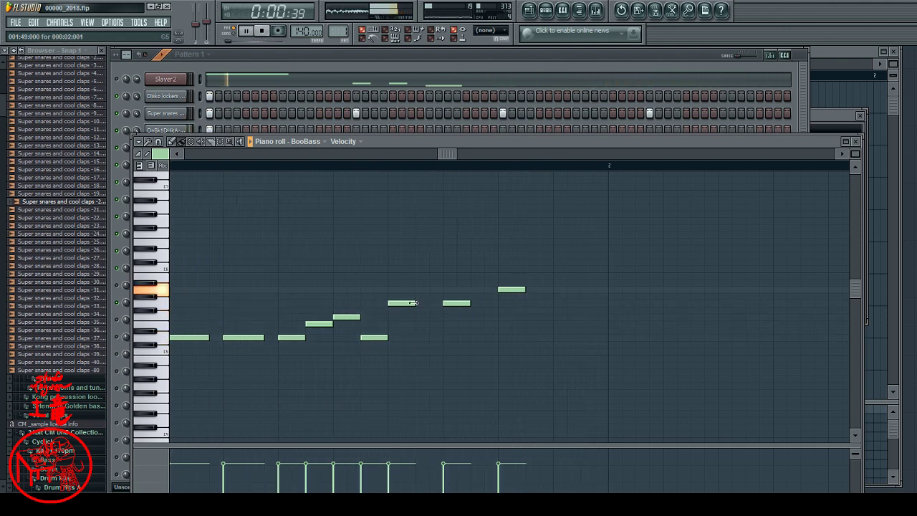
Lengthen the G5 notes at steps 49 and 53 and the A5 note at step 57 to three steps.
drag(414, 303, 400, 304)
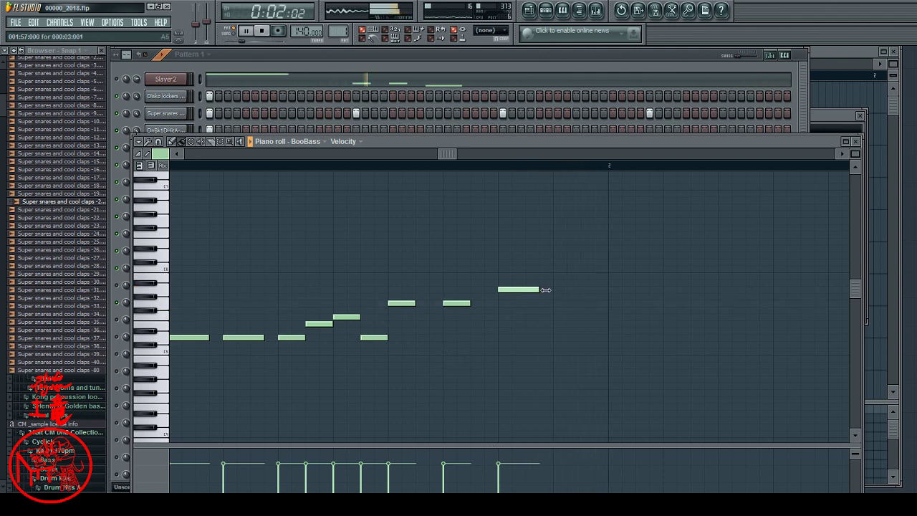
drag(416, 303, 484, 304)
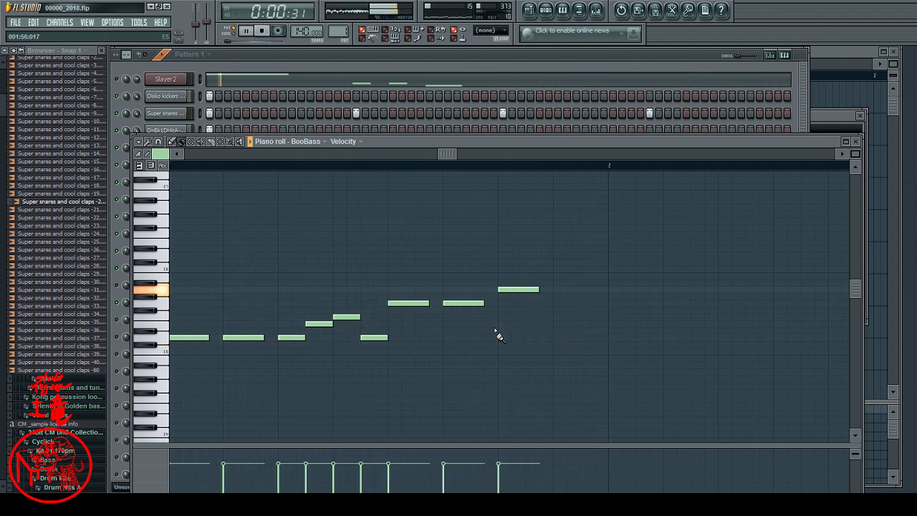
drag(450, 153, 197, 154)
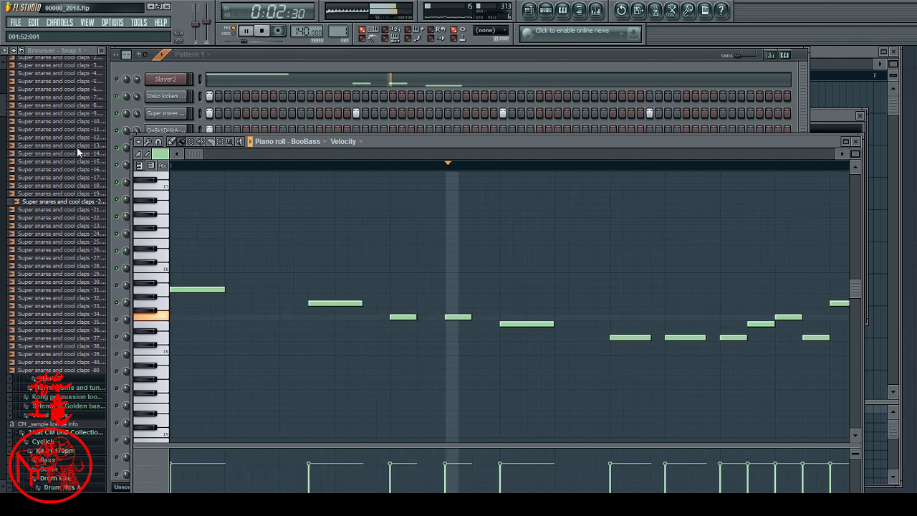
Return to the channel rack and open the BooBass channel settings.
click(206, 62)
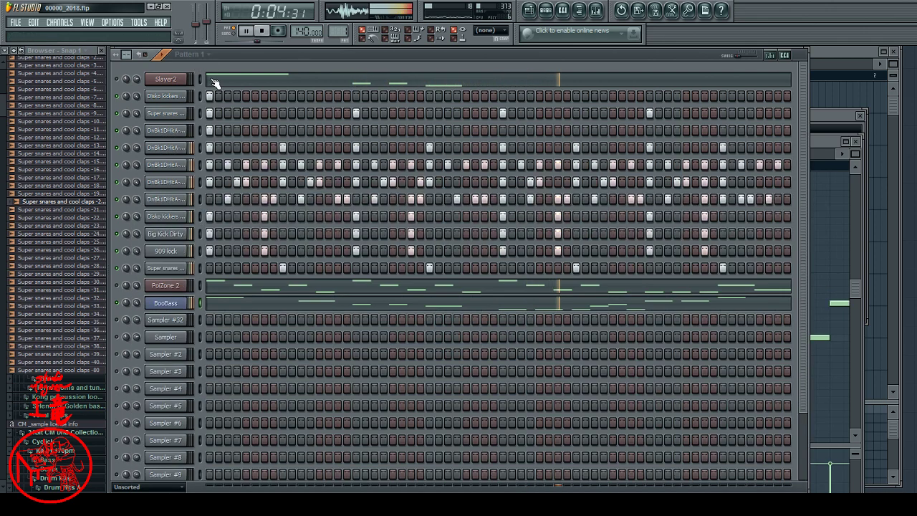
click(167, 303)
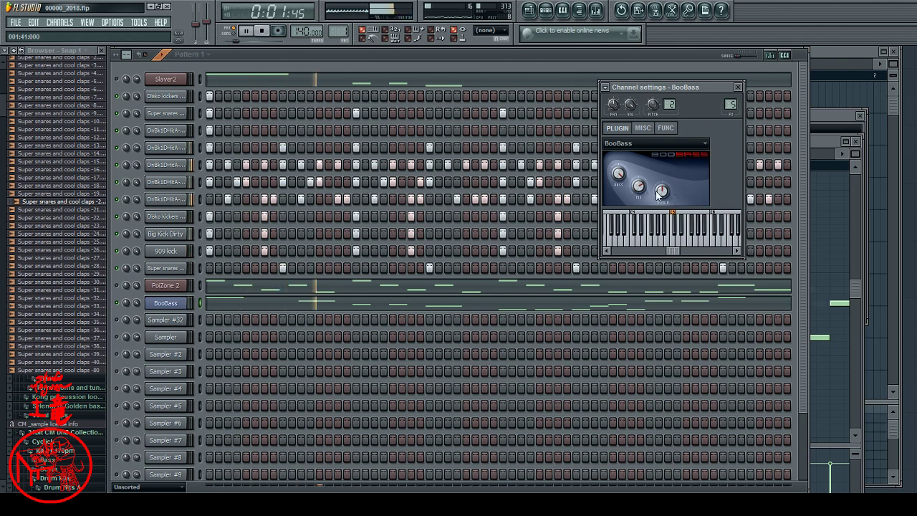
Add an rgcAudio Pentagon I channel below BooBass and paste a copy of the BooBass notes into it.
click(644, 129)
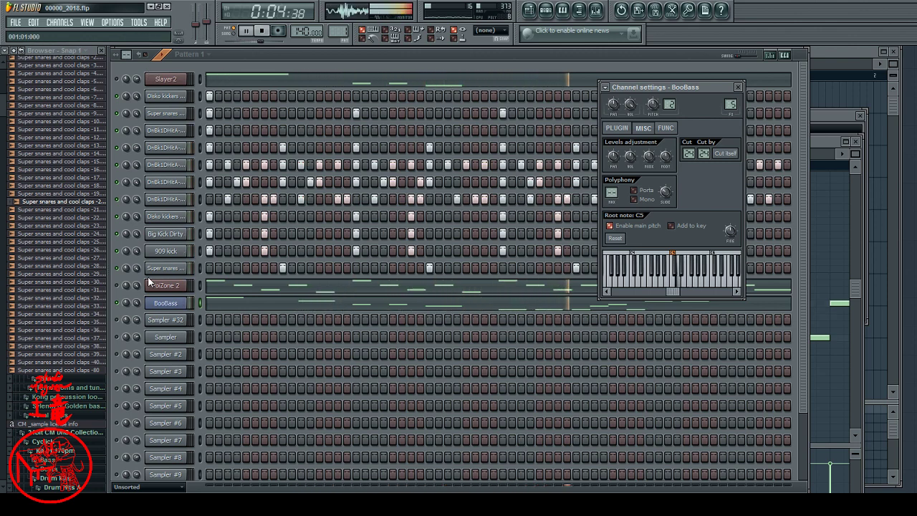
key(Escape)
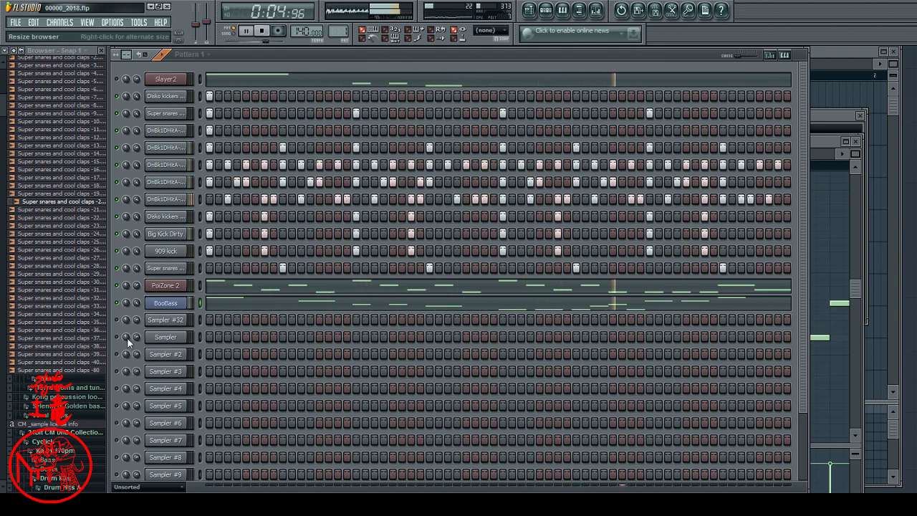
click(162, 321)
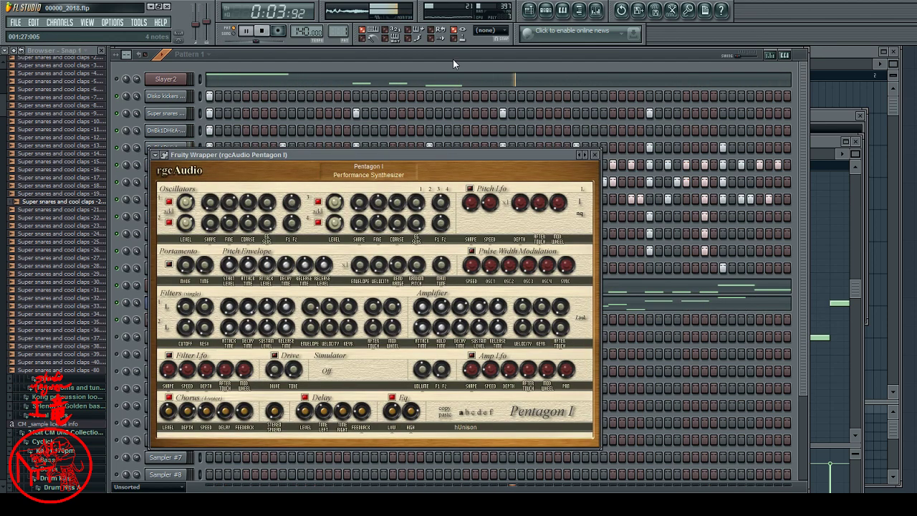
key(Escape)
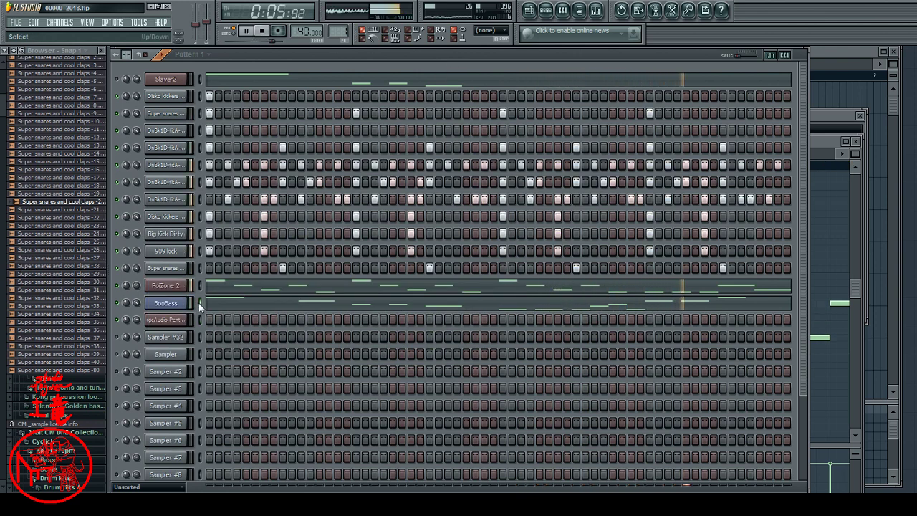
key(ctrl+v)
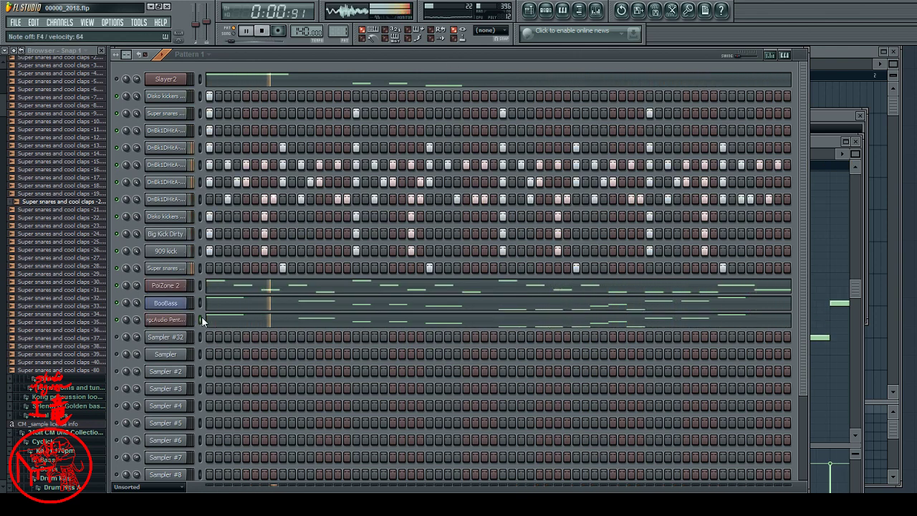
Open the Pentagon I synth and its channel settings, and raise its root note to C6.
click(160, 324)
click(613, 128)
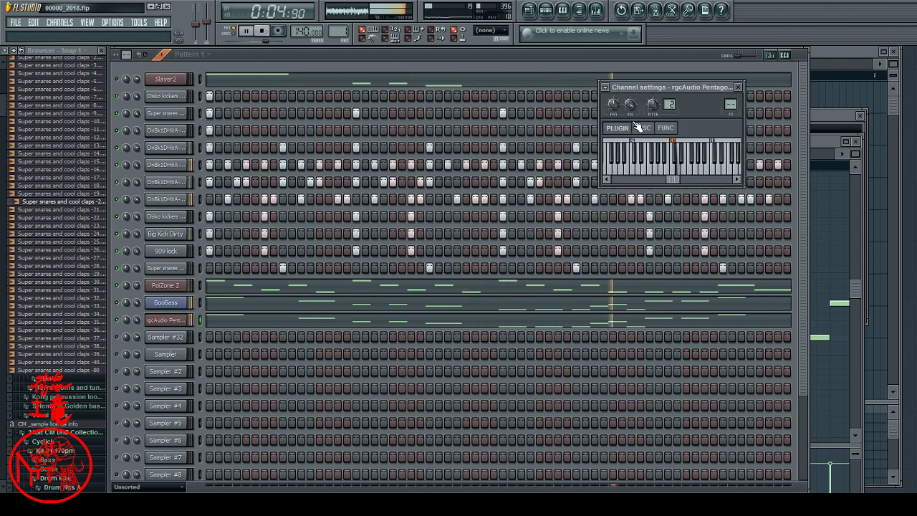
click(643, 127)
click(621, 129)
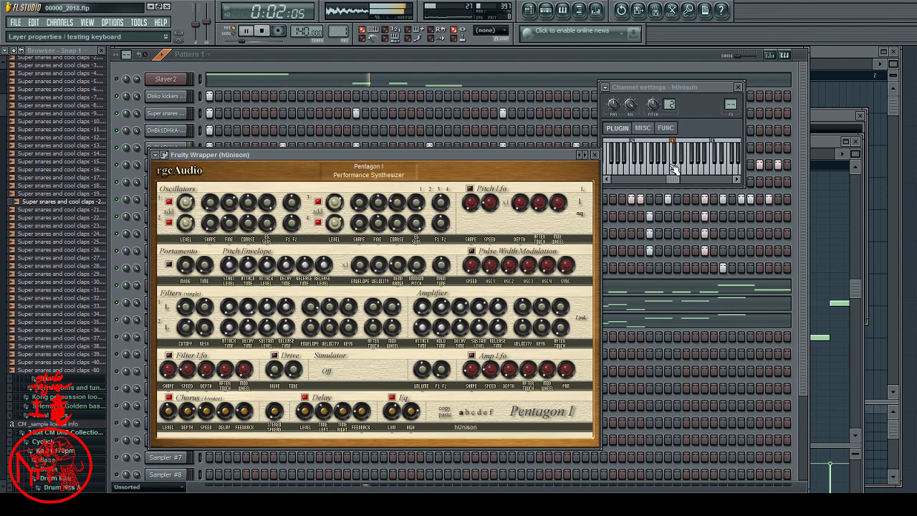
click(707, 176)
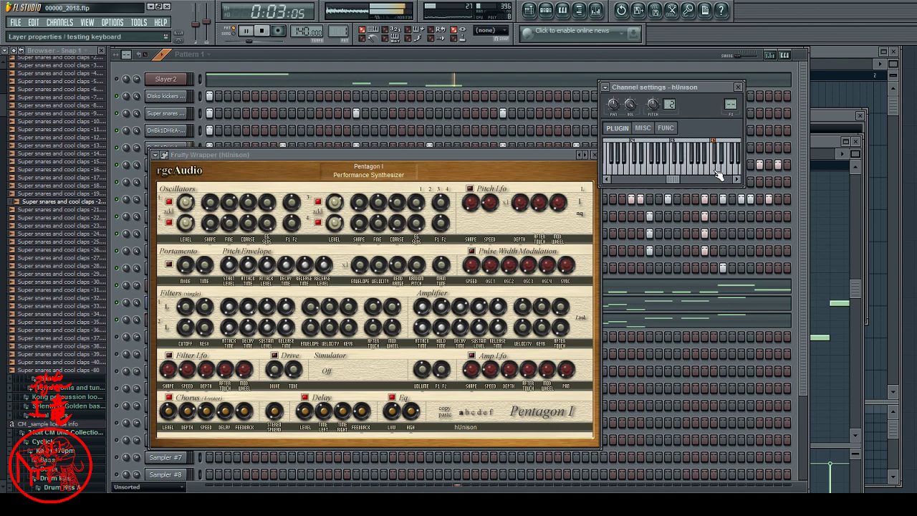
Audition the Pentagon I presets in order from Square Line to Trumpets, with the root note raised another octave.
click(587, 155)
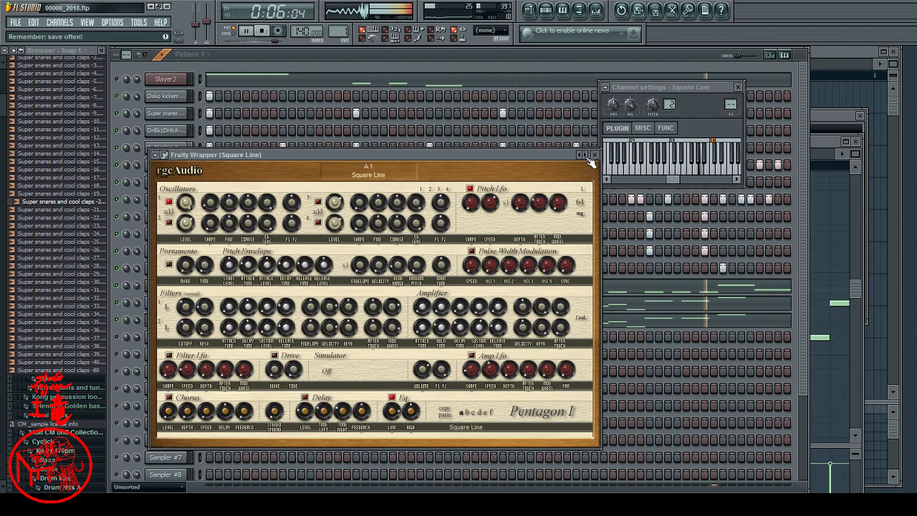
scroll(717, 172, down, 3)
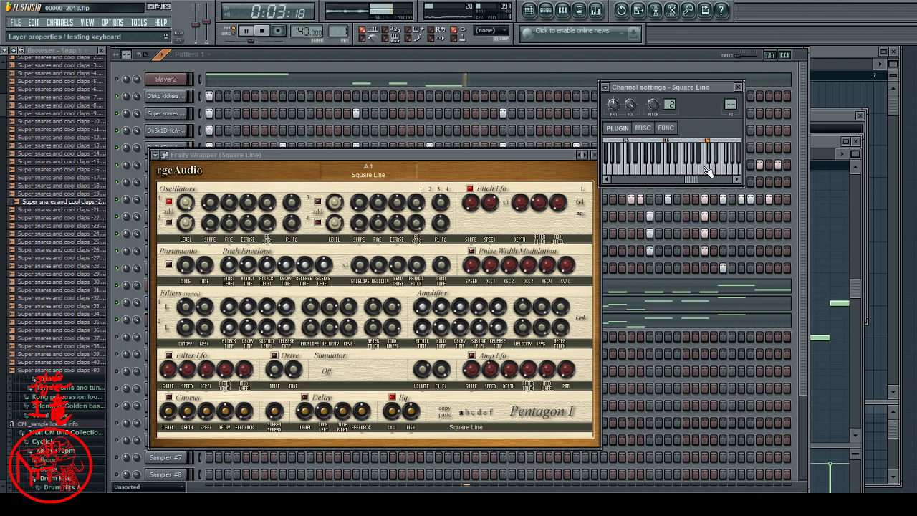
click(586, 155)
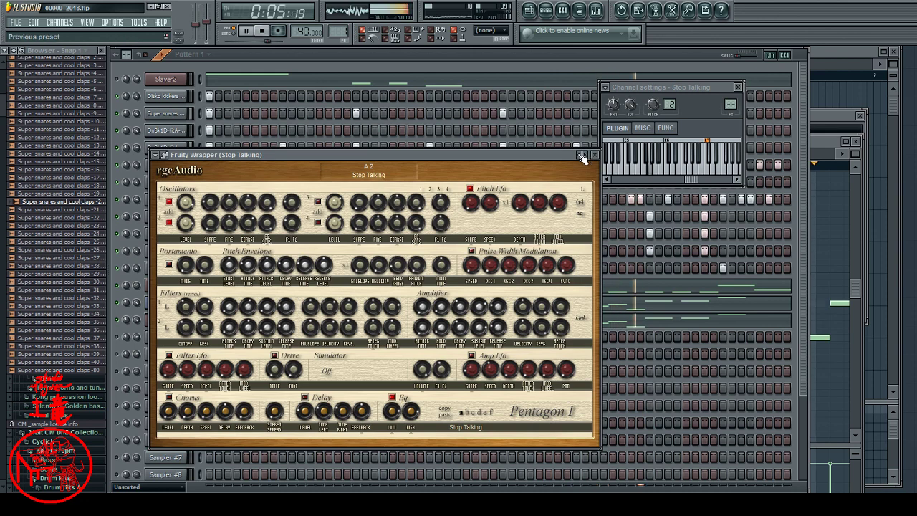
click(587, 155)
click(587, 154)
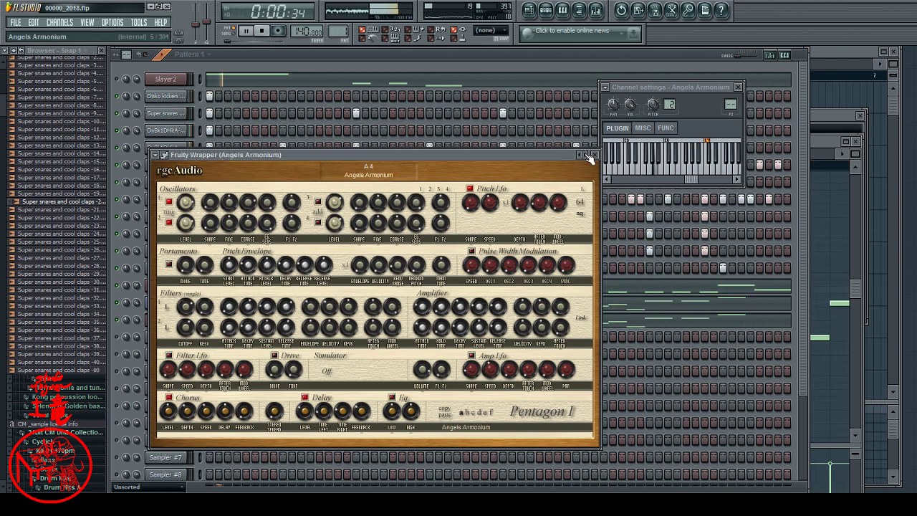
click(587, 156)
click(588, 156)
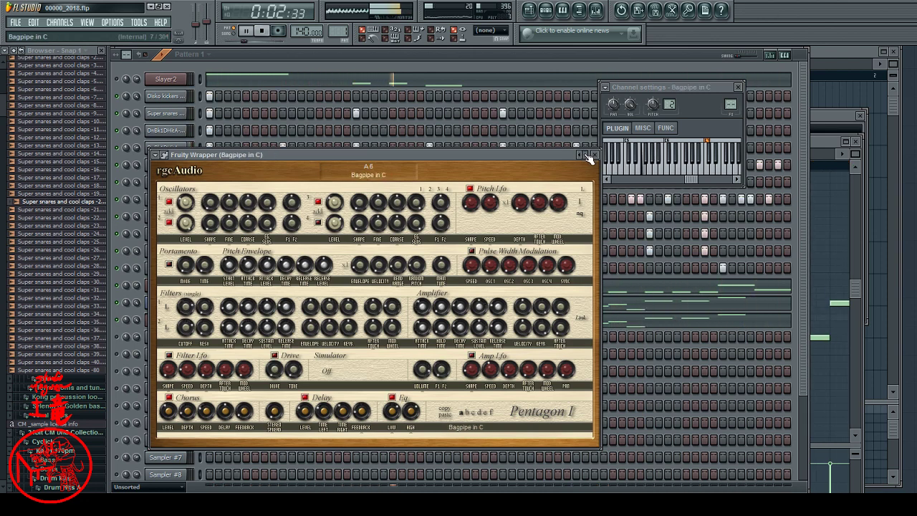
click(588, 156)
click(588, 155)
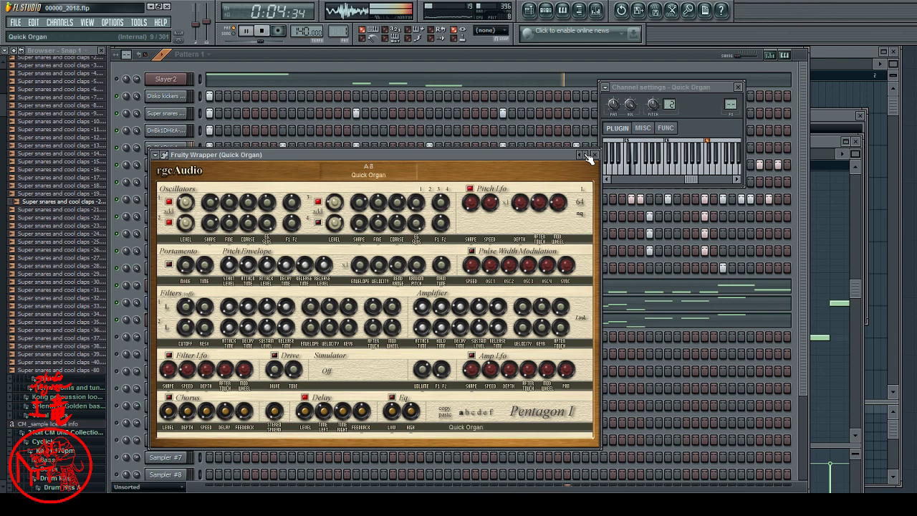
click(588, 155)
click(588, 156)
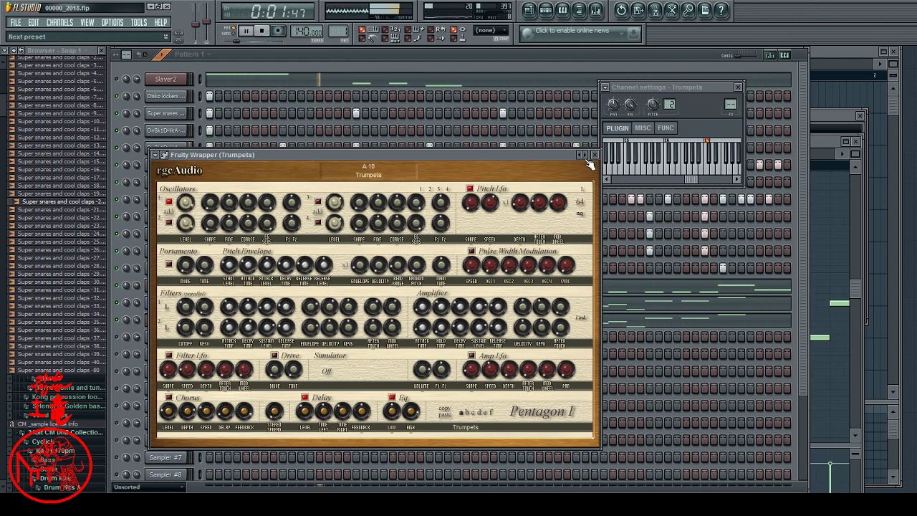
Lower the synth's root note by one octave and advance through Fingered Bass to the Animated FM preset.
right_click(667, 175)
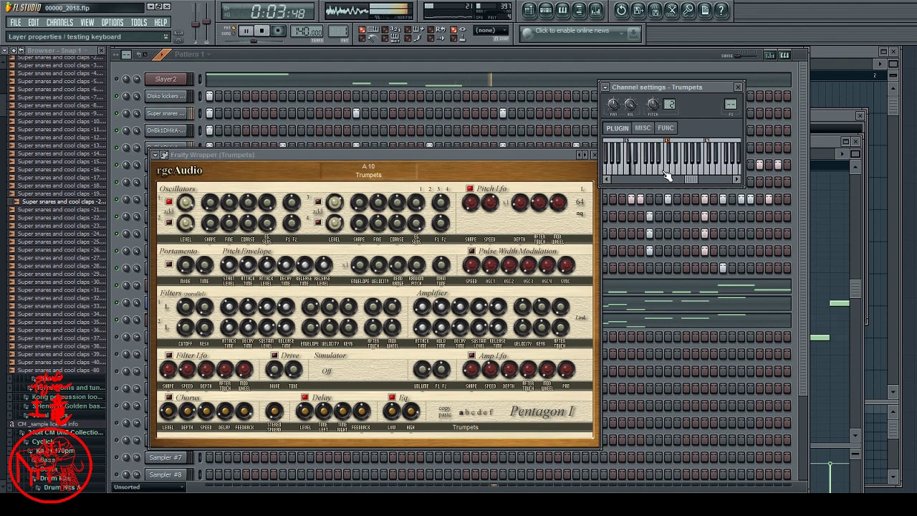
click(587, 154)
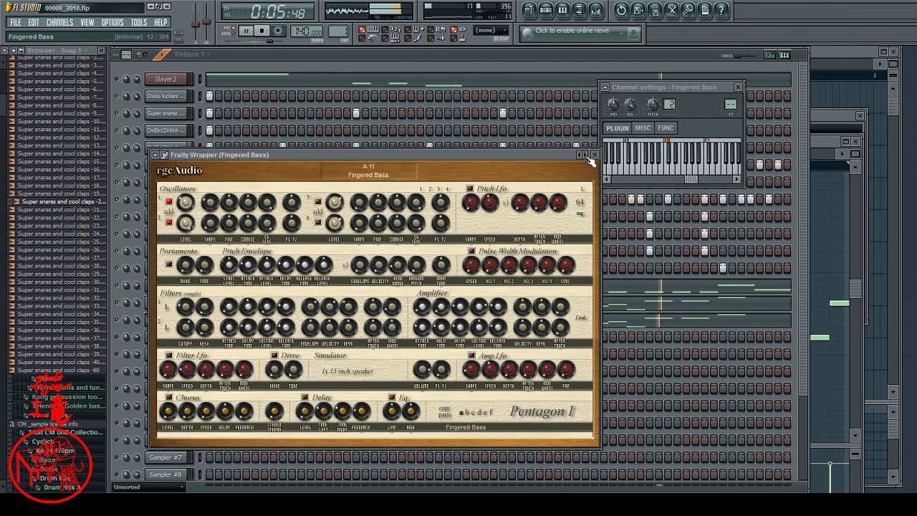
click(586, 155)
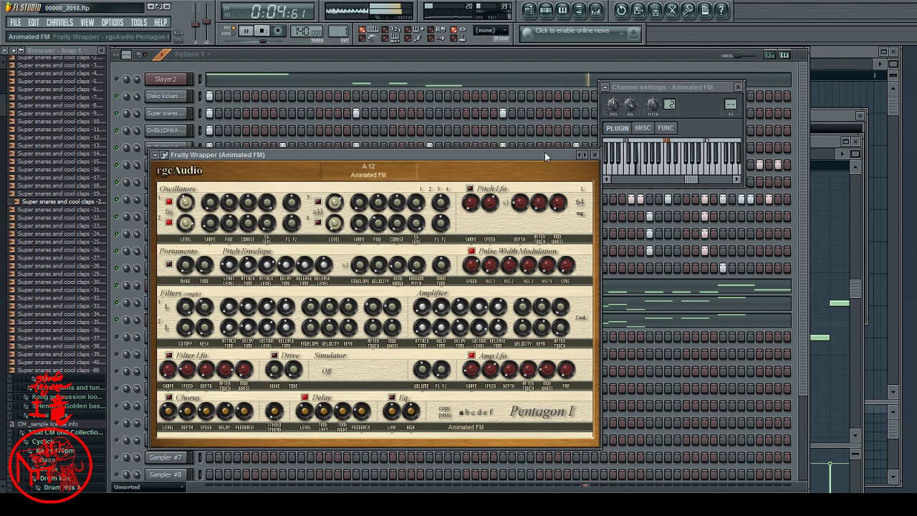
Move the synth window aside and audition the presets from Tune me up to Neo, settling on Crystal Bells.
drag(544, 152, 723, 166)
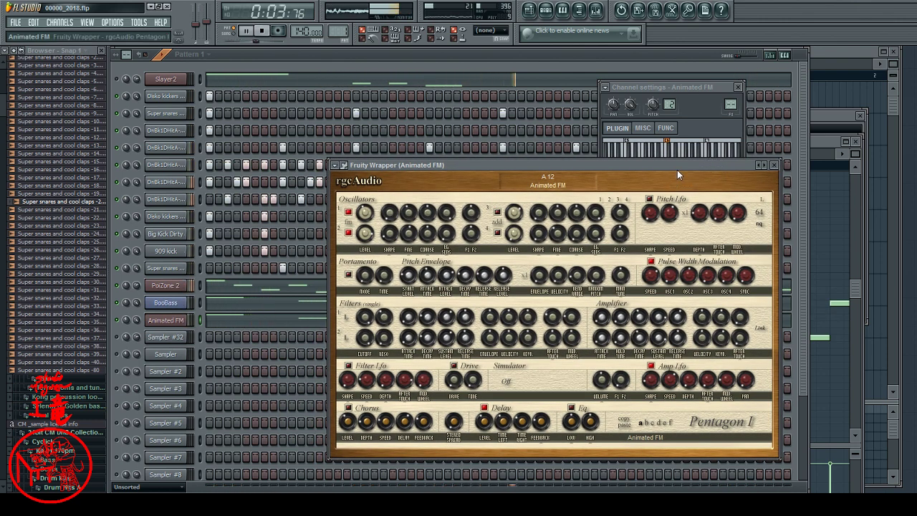
click(764, 167)
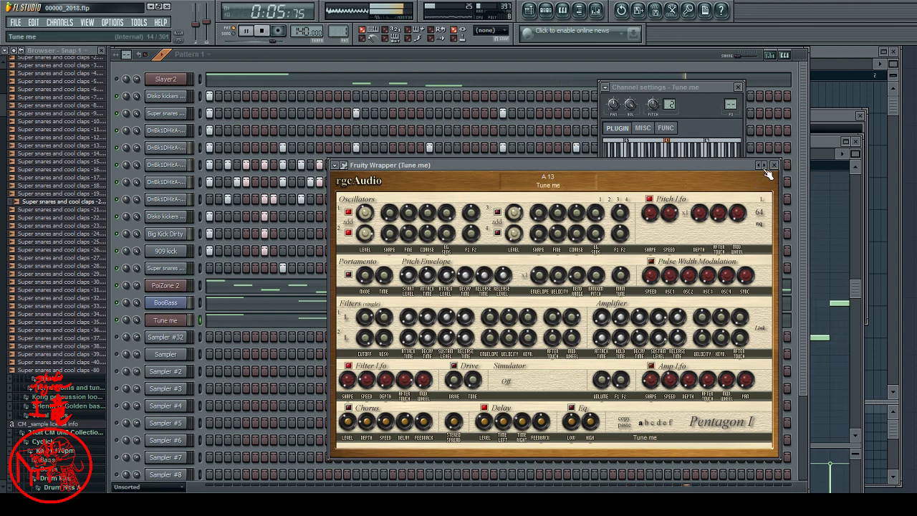
click(764, 168)
click(764, 168)
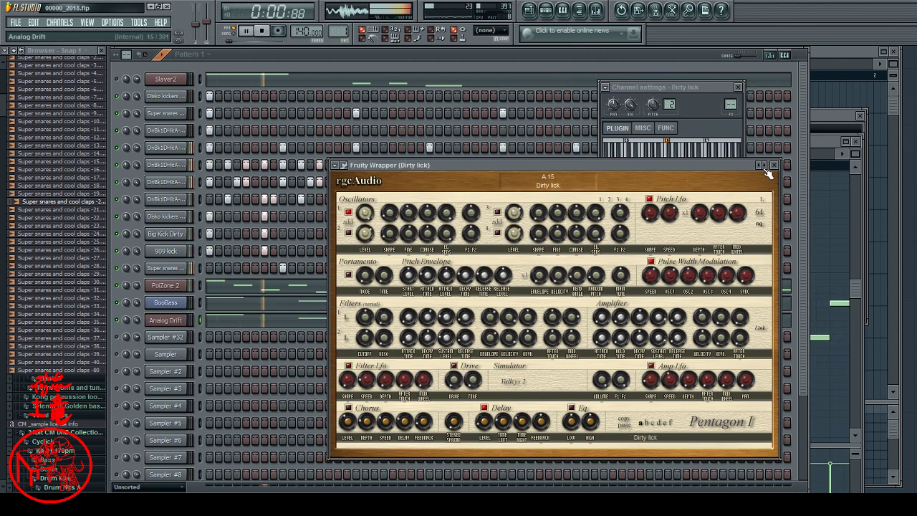
click(764, 168)
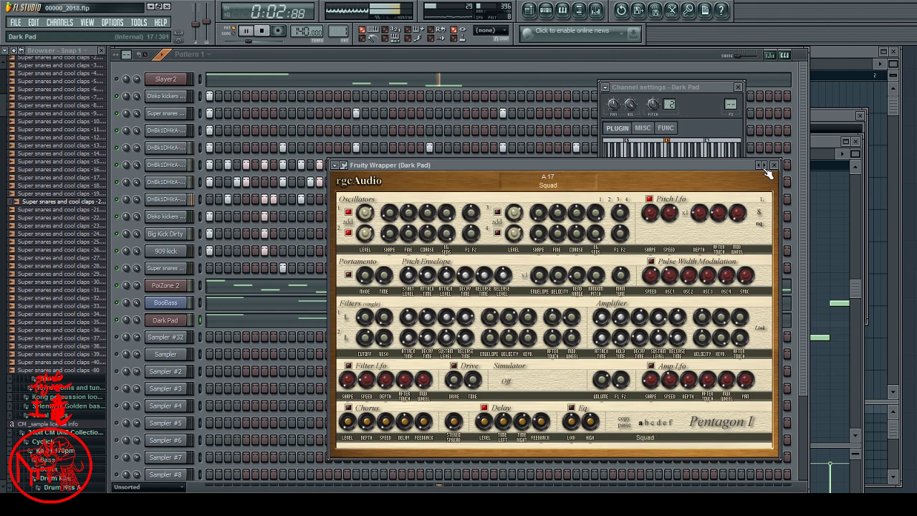
click(765, 168)
click(765, 168)
click(765, 168)
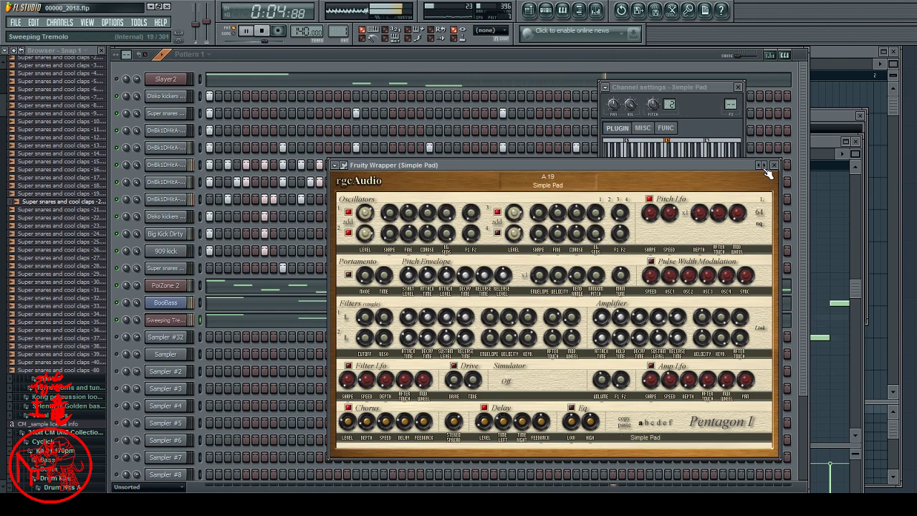
click(765, 169)
click(764, 168)
click(765, 168)
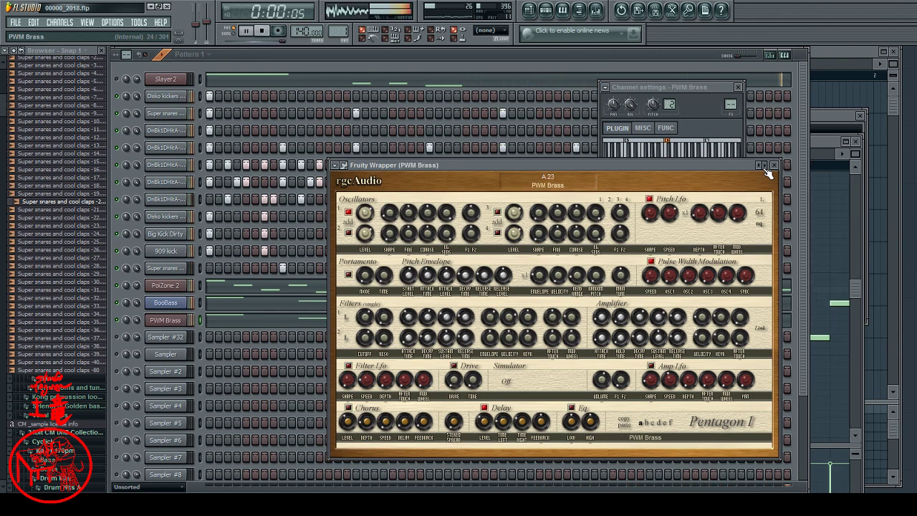
click(765, 169)
click(765, 168)
click(765, 168)
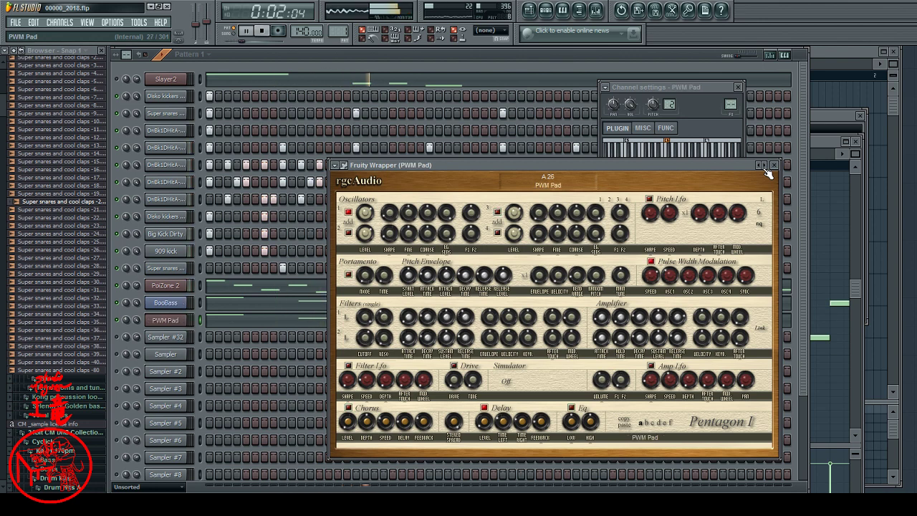
click(764, 168)
click(764, 168)
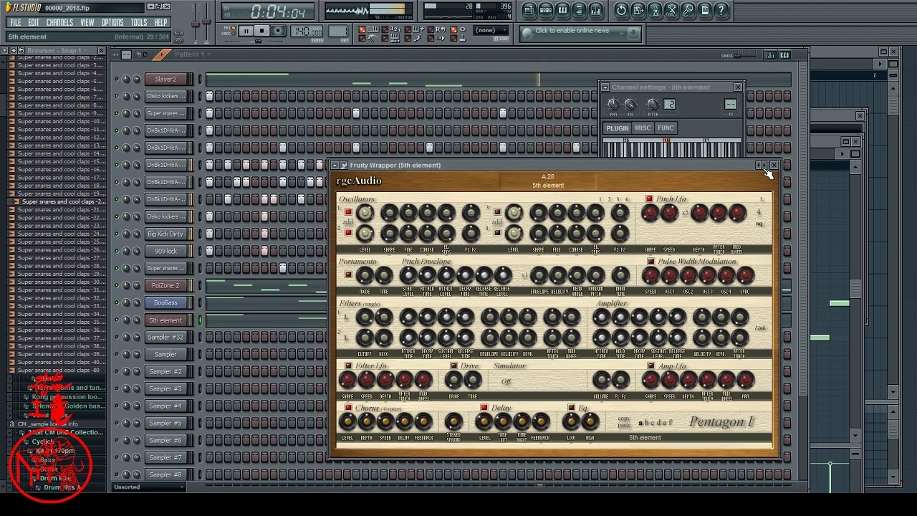
click(764, 169)
click(764, 169)
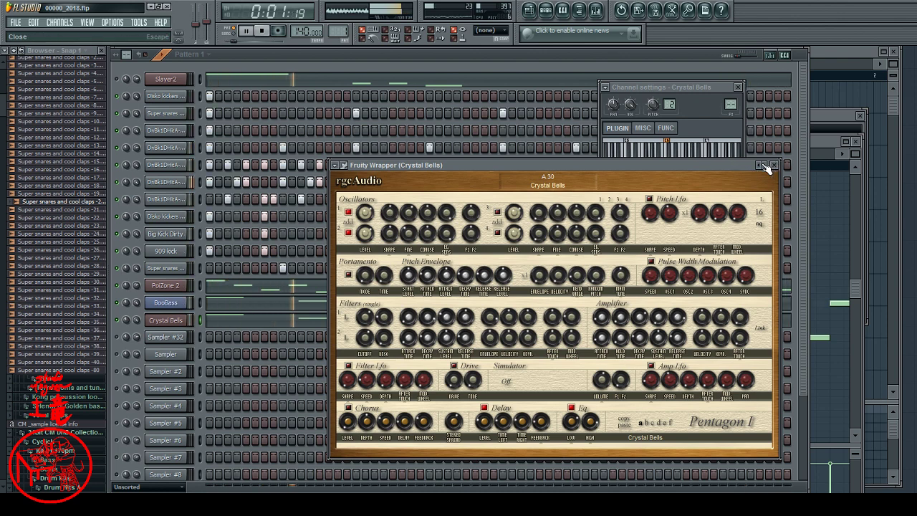
click(764, 167)
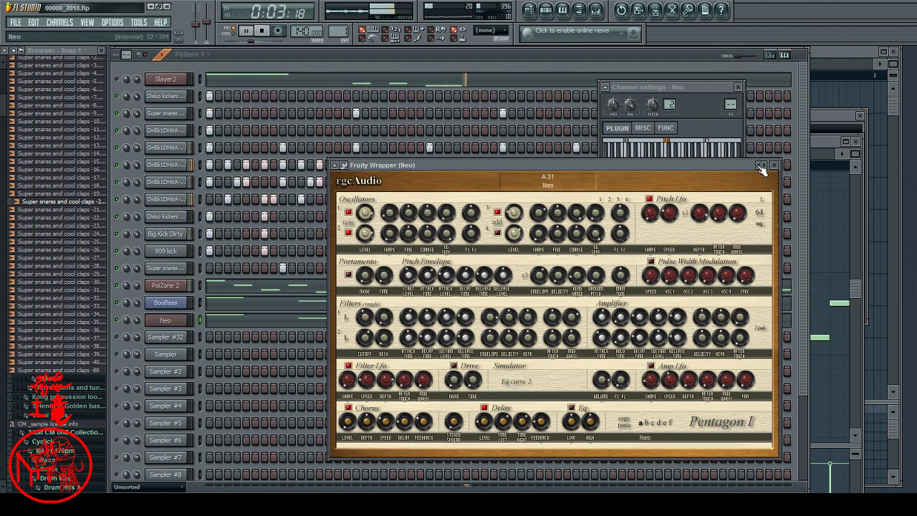
click(762, 167)
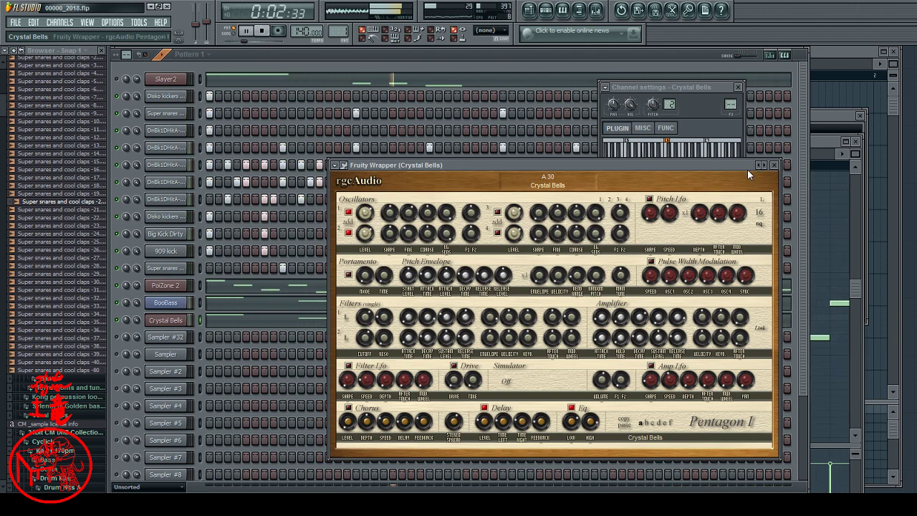
Open the Crystal Bells notes in the piano roll and delete every note from step 17 through step 47.
click(312, 317)
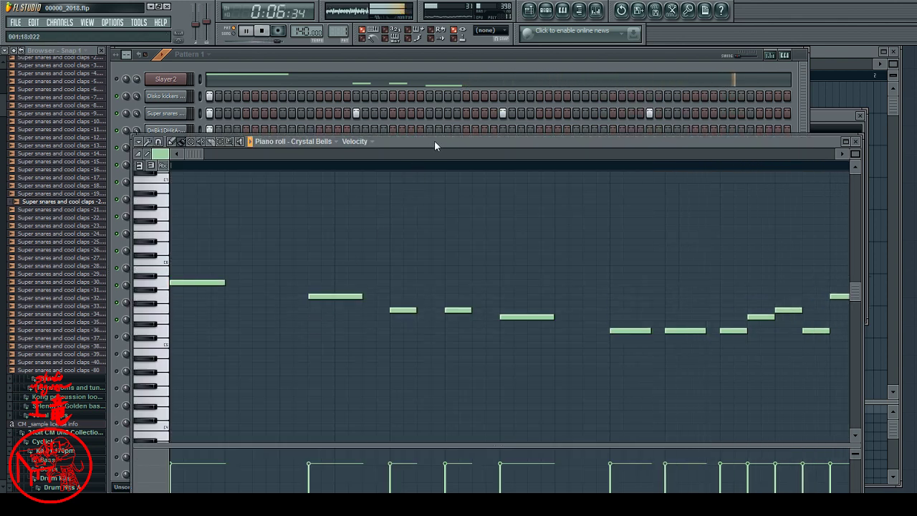
drag(435, 140, 482, 143)
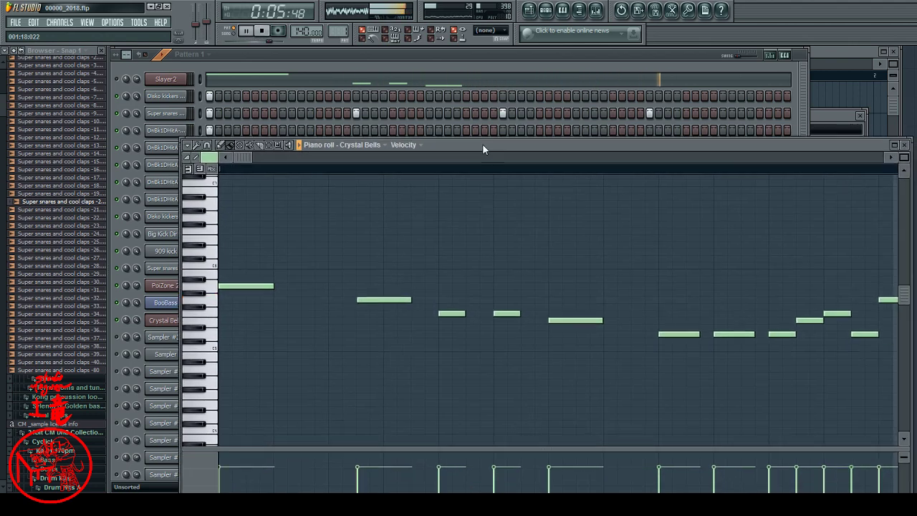
right_click(452, 313)
right_click(575, 320)
right_click(680, 333)
right_click(782, 334)
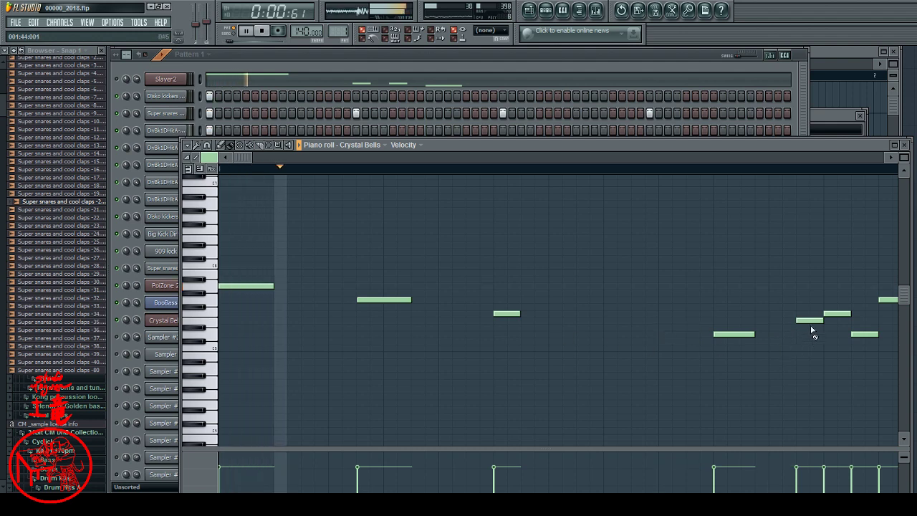
right_click(810, 321)
right_click(838, 313)
right_click(865, 334)
right_click(509, 314)
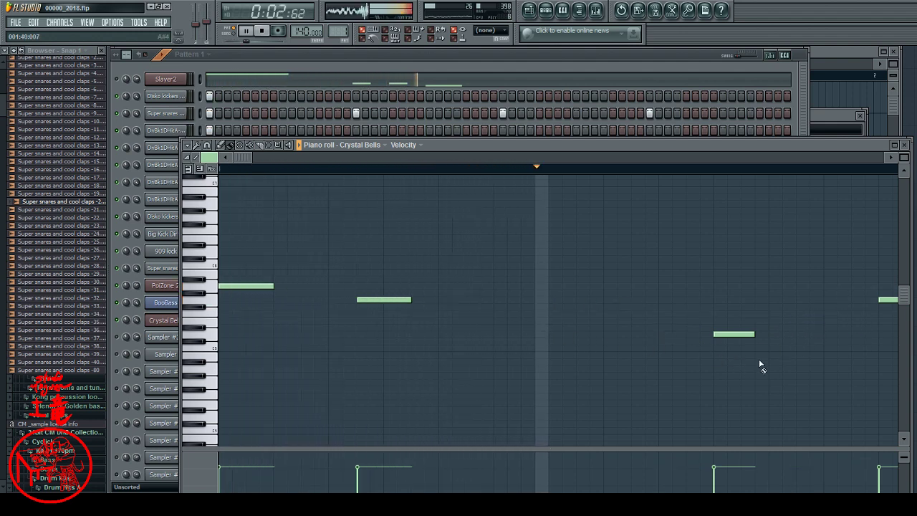
right_click(735, 334)
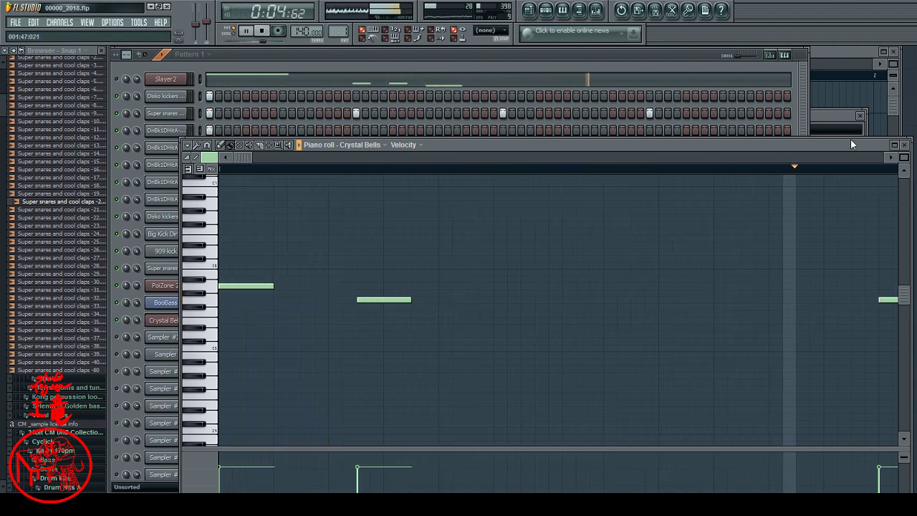
drag(851, 143, 789, 115)
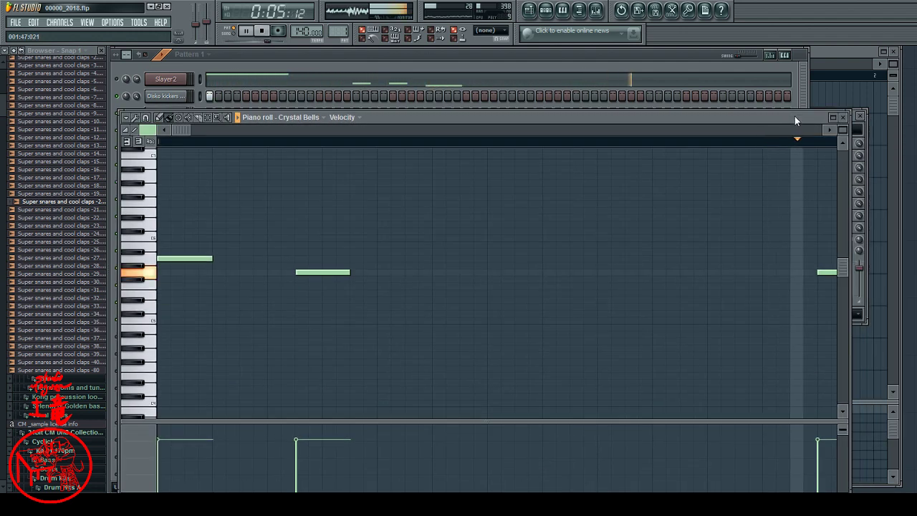
Delete the remaining Crystal Bells notes from step 49 to the end of the pattern in the piano roll.
click(829, 130)
click(829, 129)
right_click(672, 259)
right_click(564, 274)
right_click(617, 273)
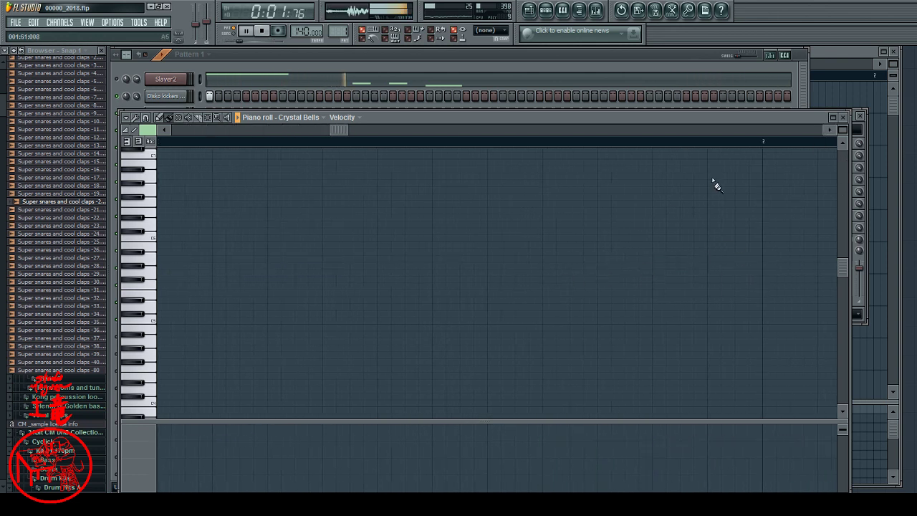
drag(339, 130, 176, 141)
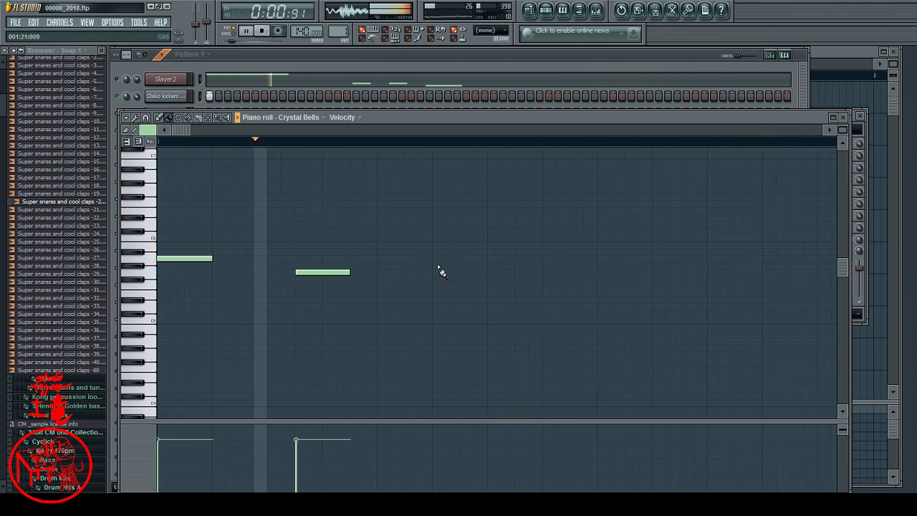
Stop playback, add an A5 note at step 17 of the Crystal Bells part, and play the pattern again.
key(space)
click(379, 252)
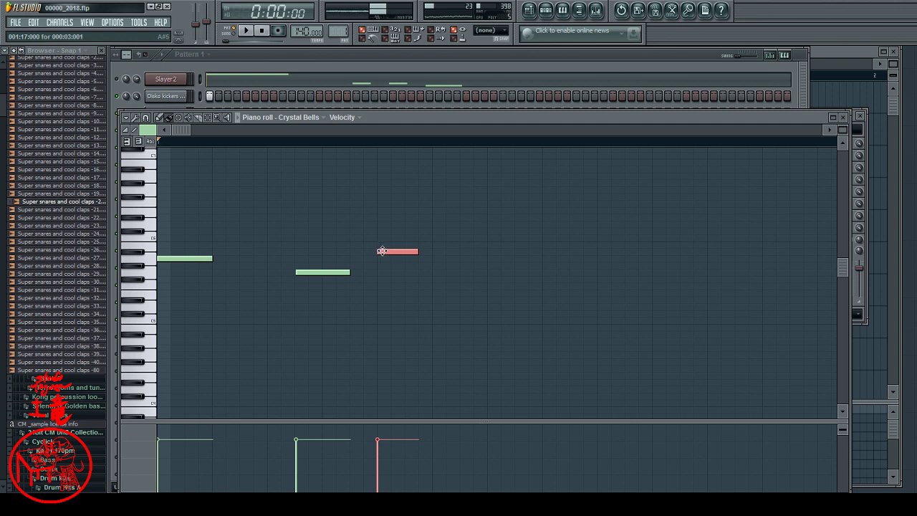
right_click(382, 251)
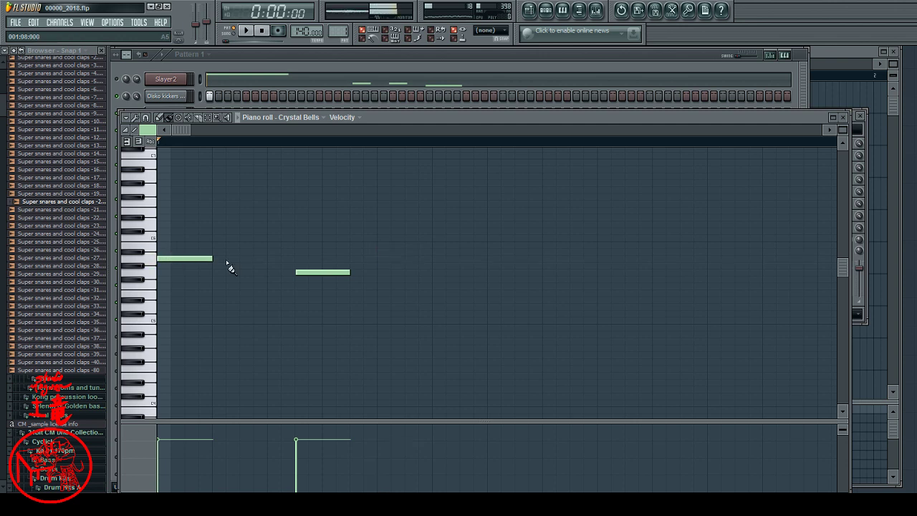
click(378, 257)
key(space)
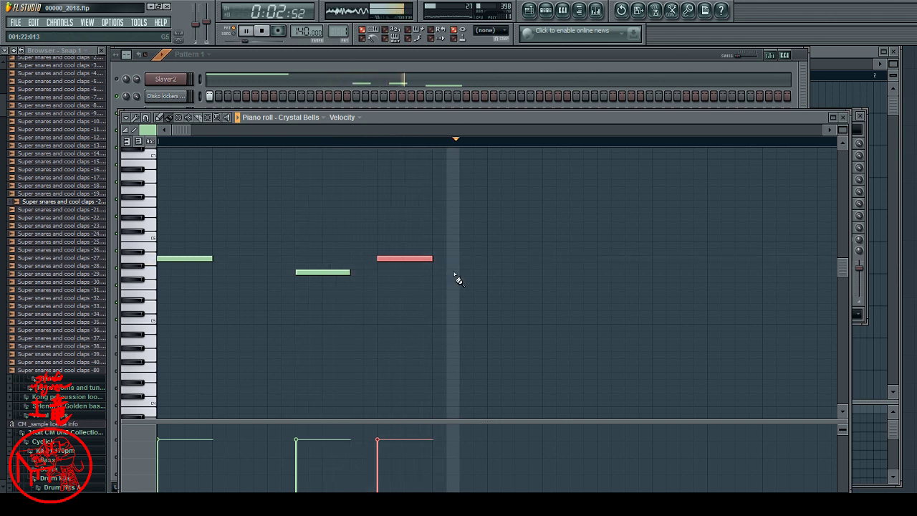
Add a G5 note at step 27 of the Crystal Bells part and play the pattern to check it.
key(space)
click(528, 266)
drag(543, 266, 528, 277)
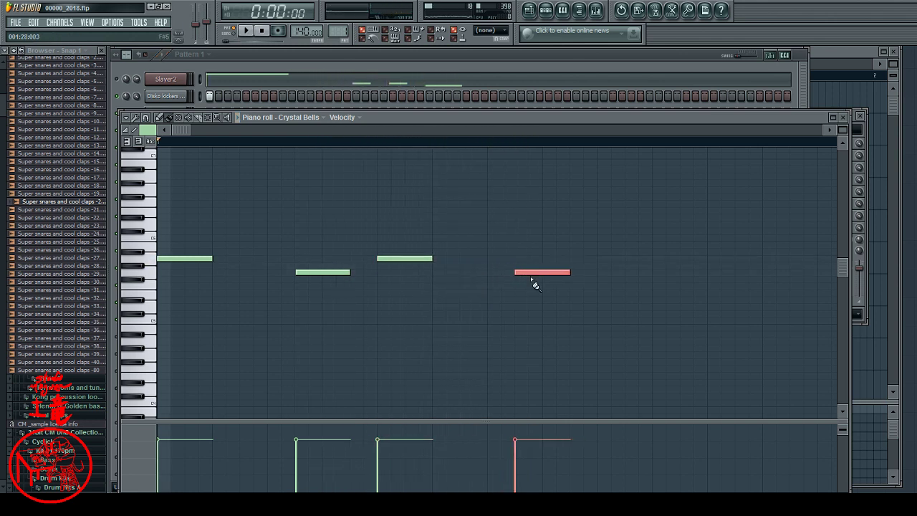
key(space)
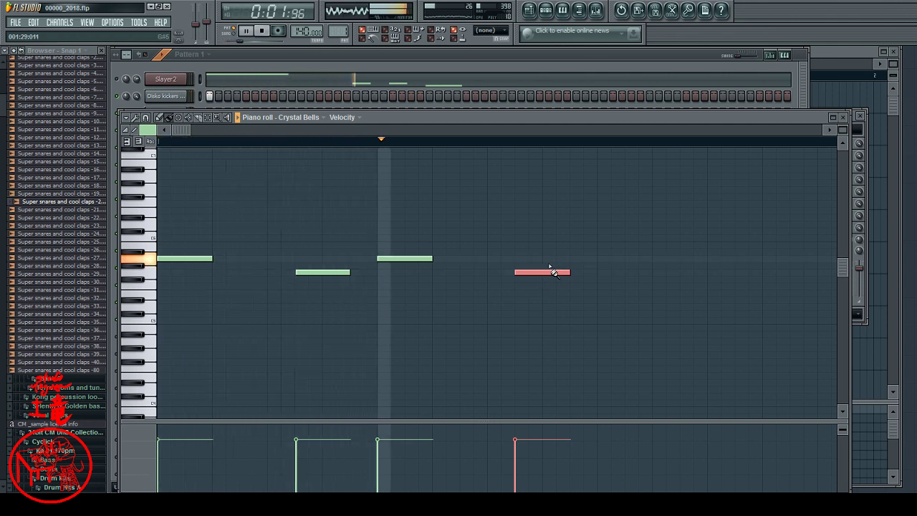
key(space)
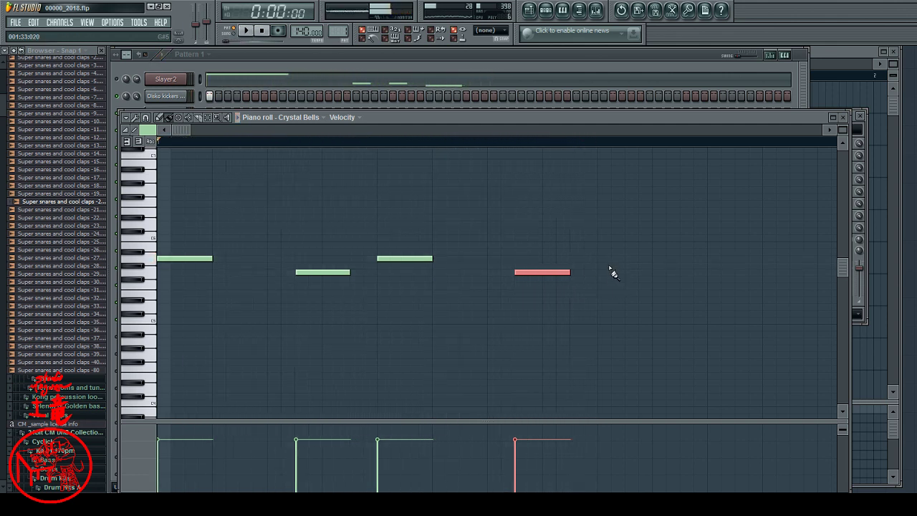
Continue the Crystal Bells melody with an A5 note at step 33 and a G5 note at step 43.
click(601, 260)
key(space)
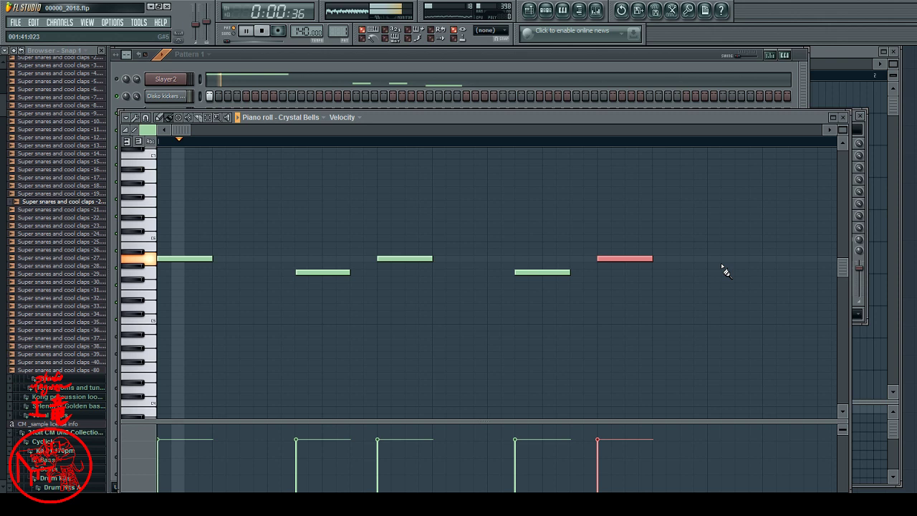
click(825, 131)
click(826, 131)
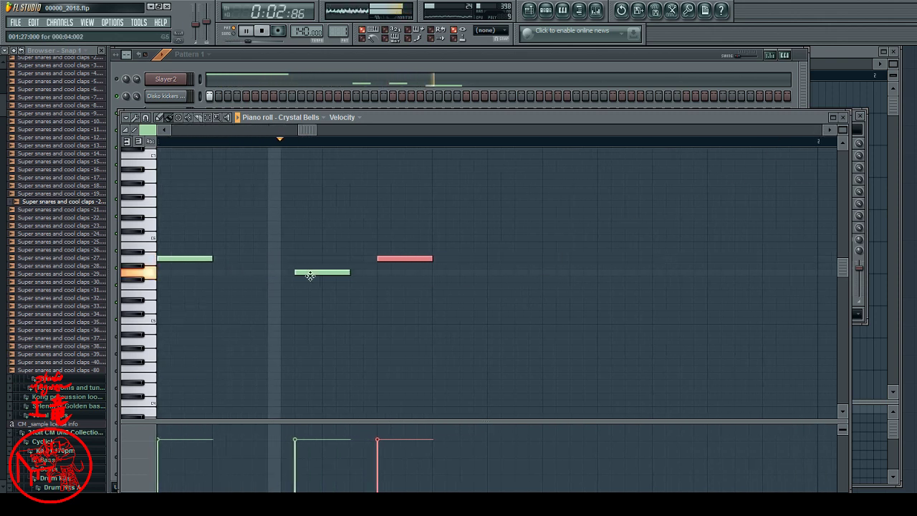
click(519, 273)
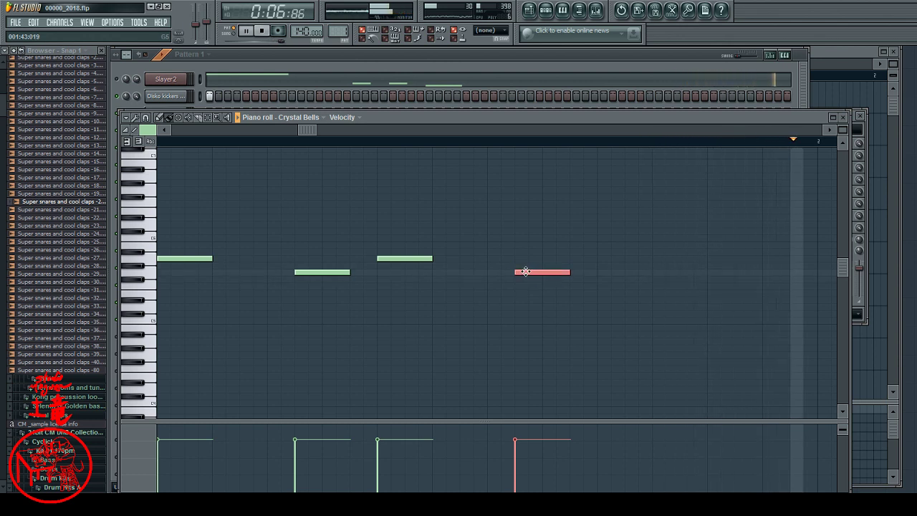
Finish the Crystal Bells melody with an A5 note at step 49 and a G5 note at step 59, then return to the step sequencer.
click(599, 259)
click(751, 273)
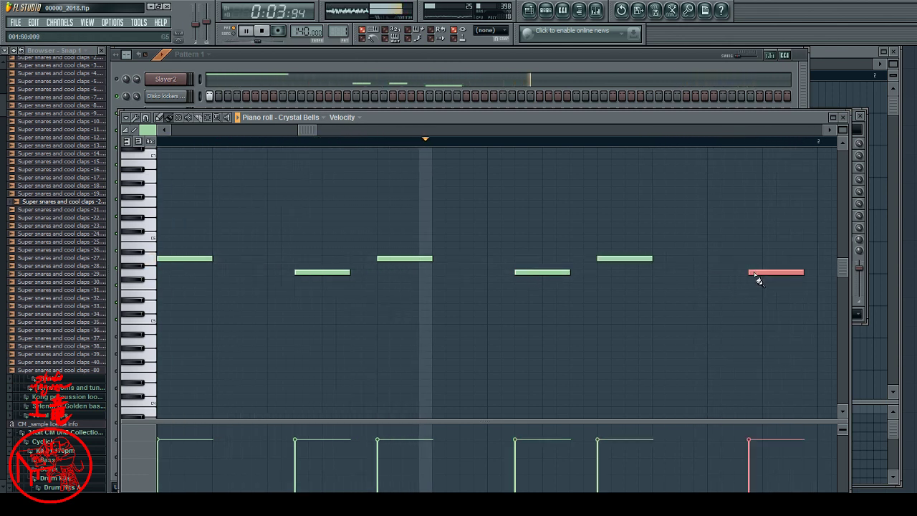
drag(757, 273, 750, 273)
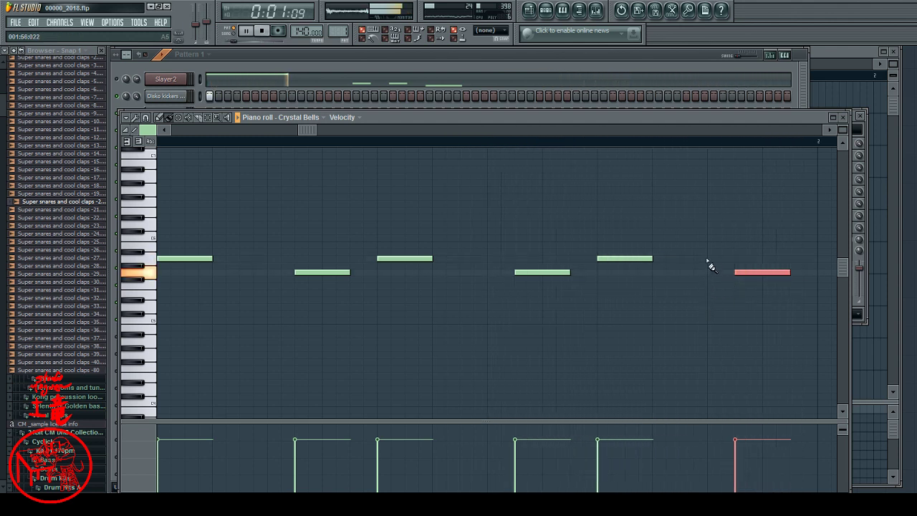
click(571, 62)
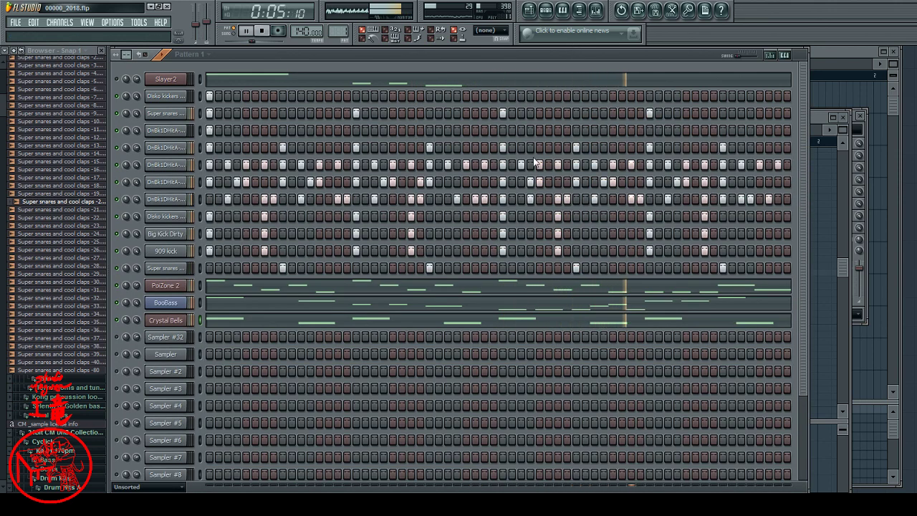
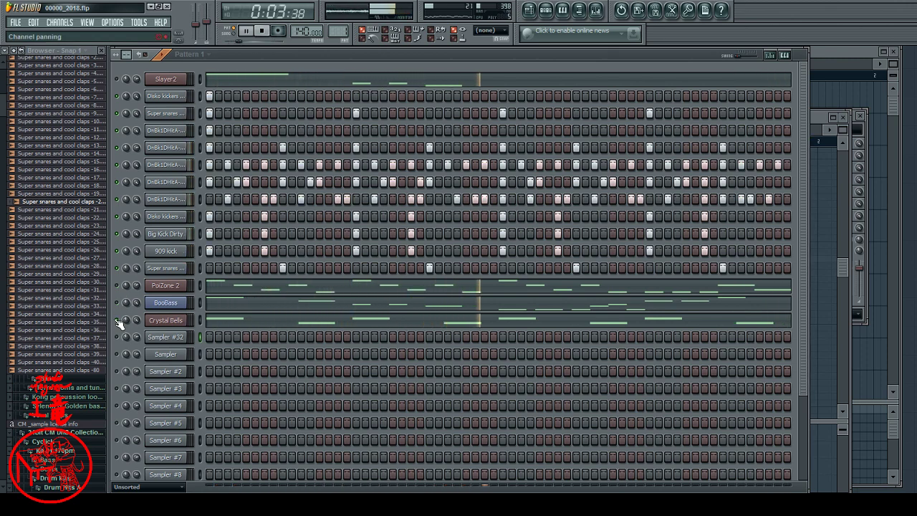
Audition samples in the Super snares and cool claps folder, including number 28.
click(85, 286)
click(85, 284)
click(86, 267)
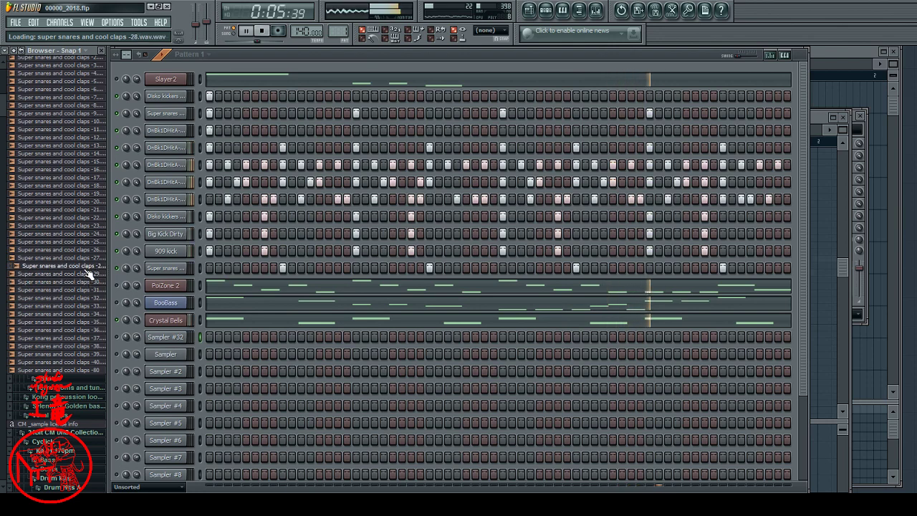
Insert a Morphine synth channel below Sampler #32 and move its window clear of the step sequencer.
click(164, 356)
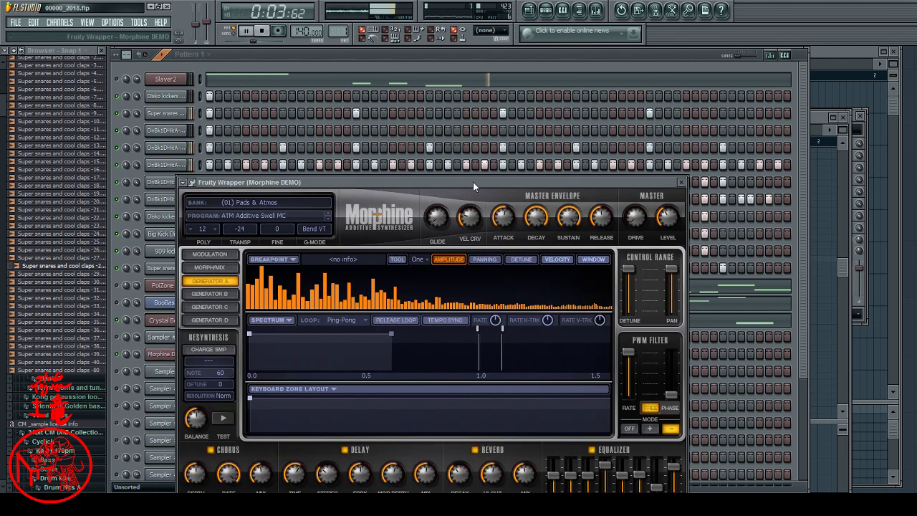
drag(473, 182, 612, 80)
click(210, 354)
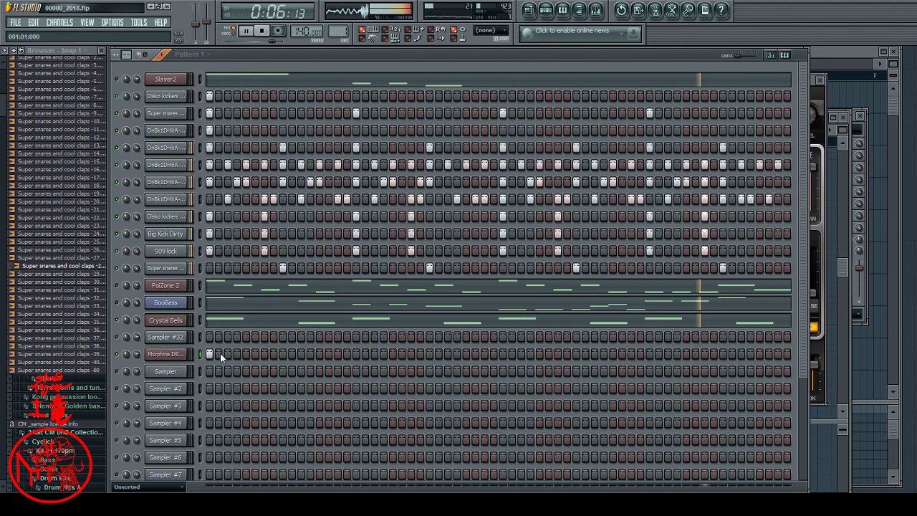
click(236, 354)
click(246, 354)
click(301, 354)
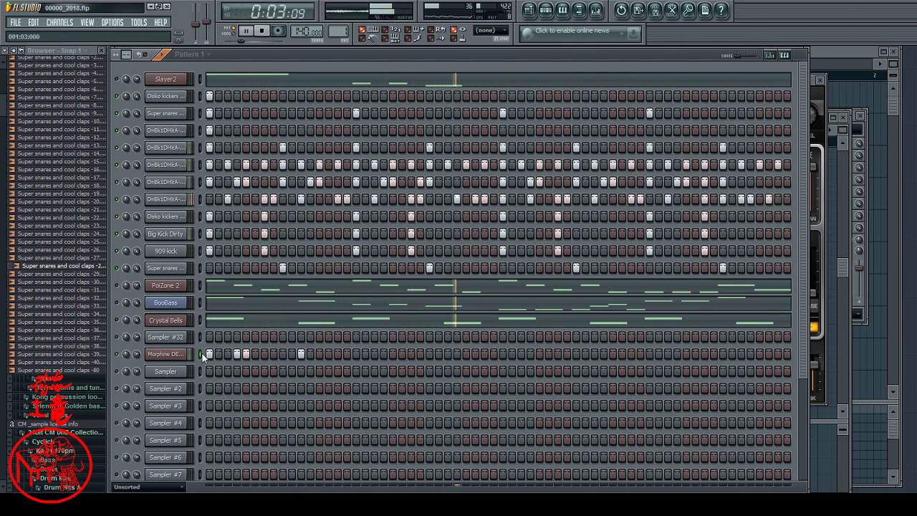
click(236, 354)
click(245, 354)
click(301, 354)
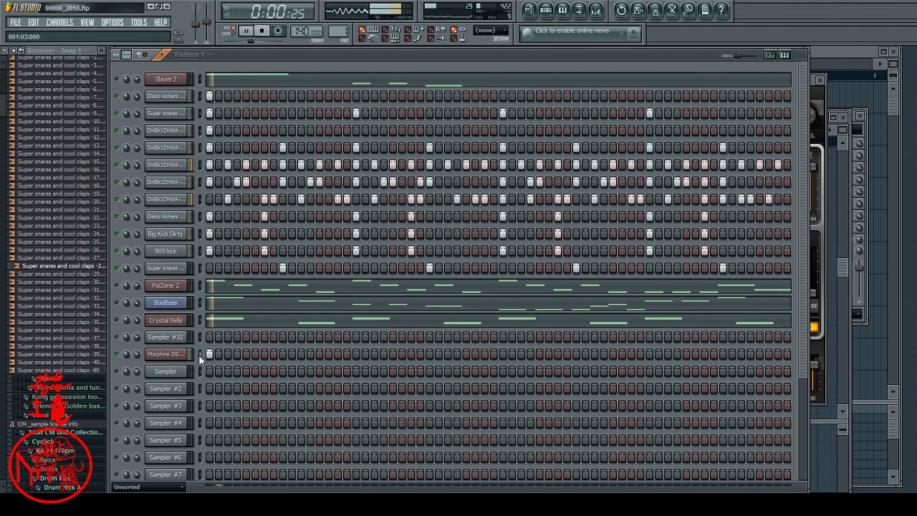
Paste the Crystal Bells notes into the Morphine channel and open them in the piano roll.
key(ctrl+v)
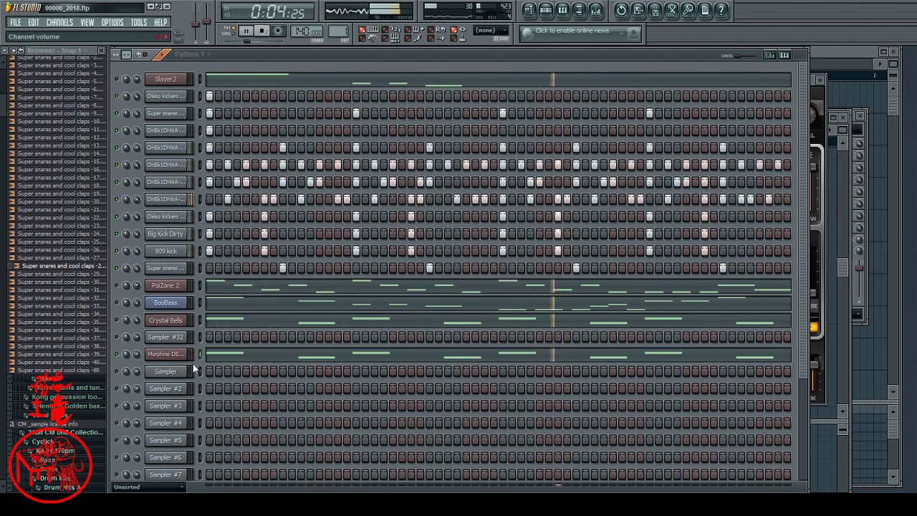
click(231, 360)
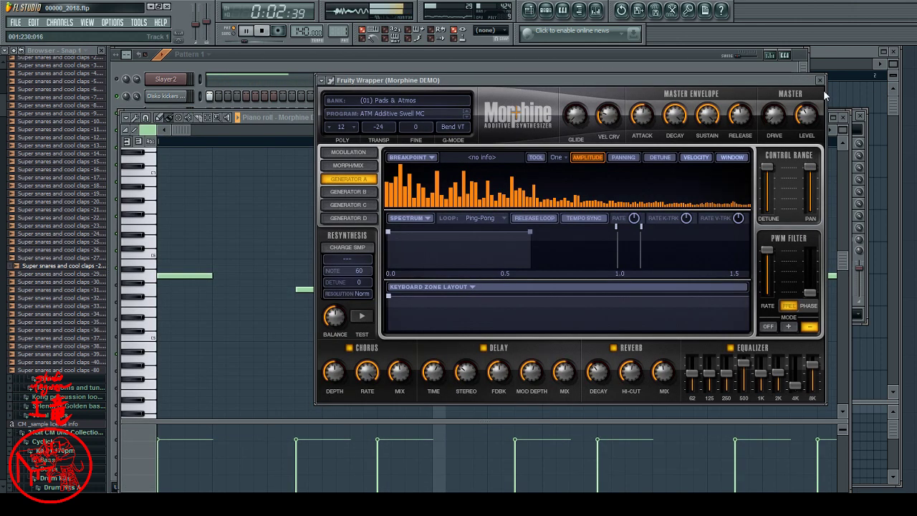
click(822, 88)
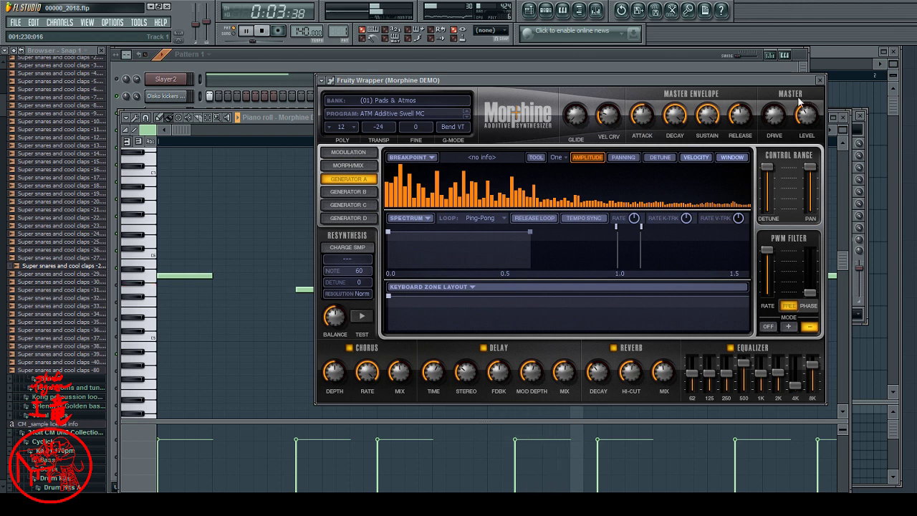
Audition the Morphine Pads & Atmos programs from ATM Additive Swell MC onward, settling on PAD Aincient Air FG.
click(467, 114)
click(467, 114)
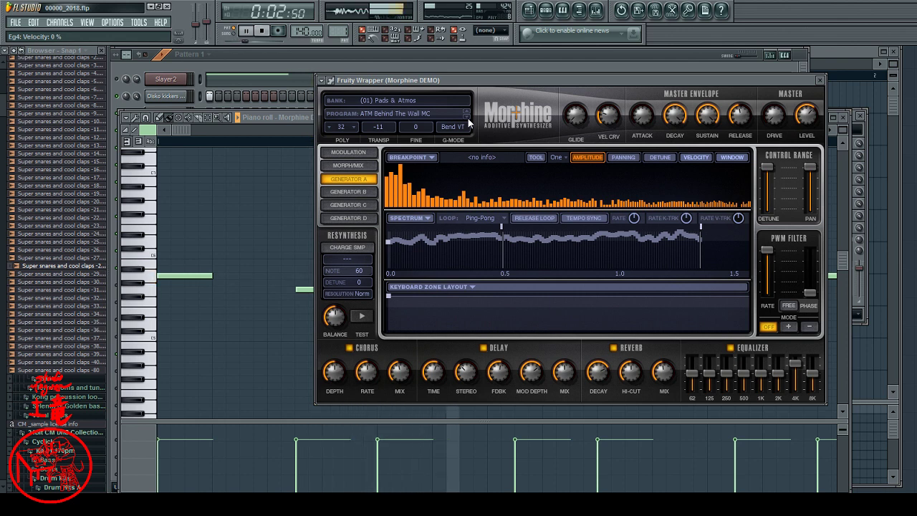
click(468, 119)
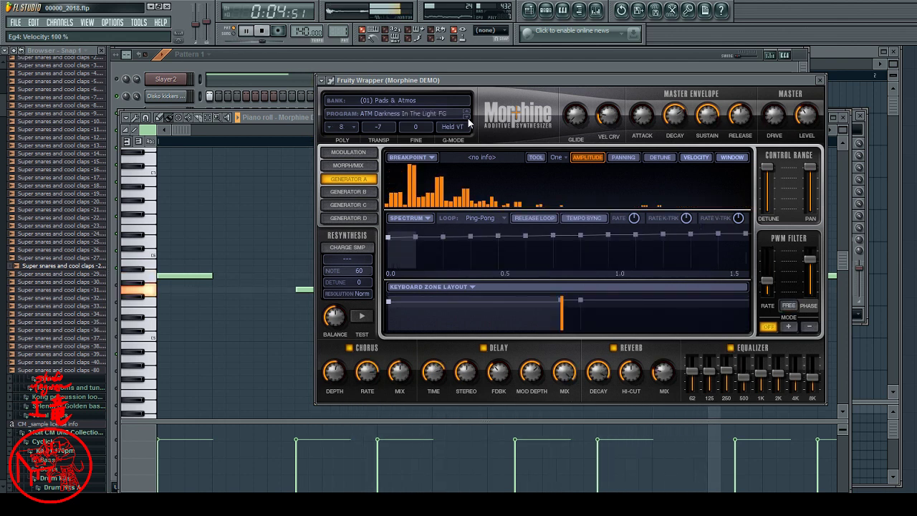
click(468, 119)
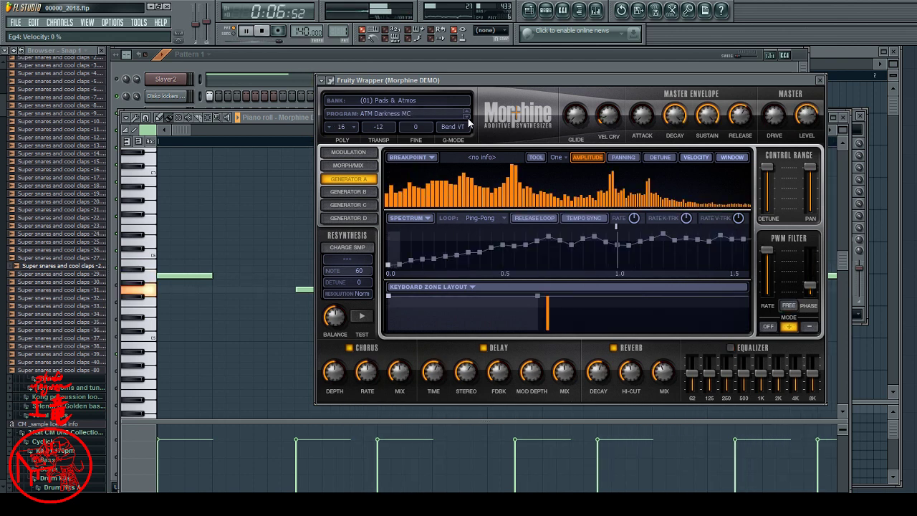
click(468, 119)
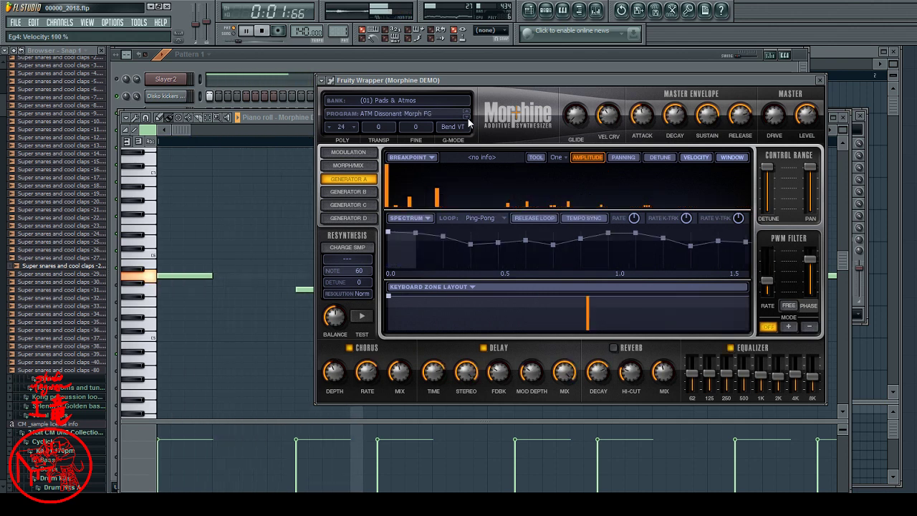
click(468, 119)
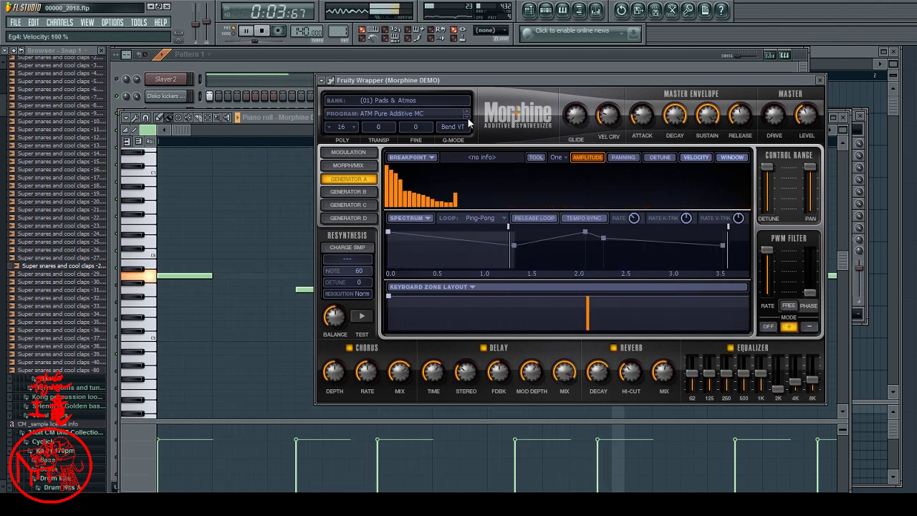
click(468, 120)
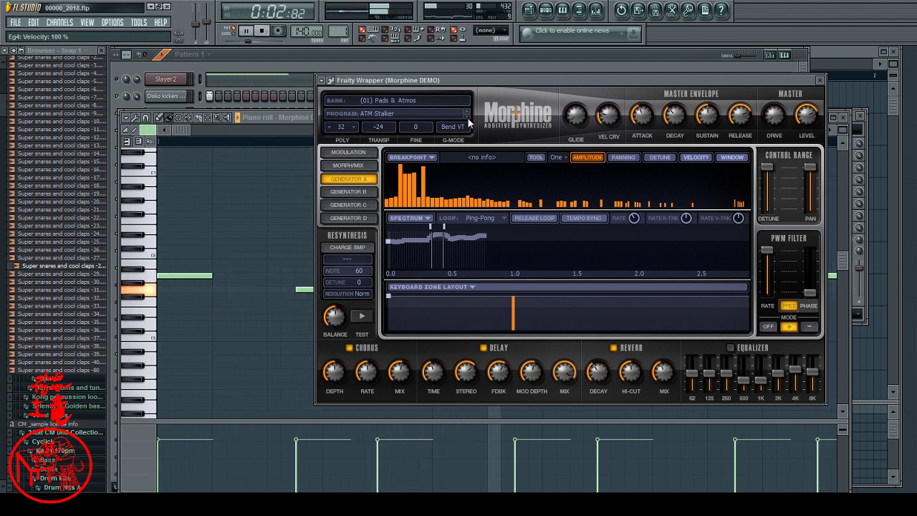
click(468, 119)
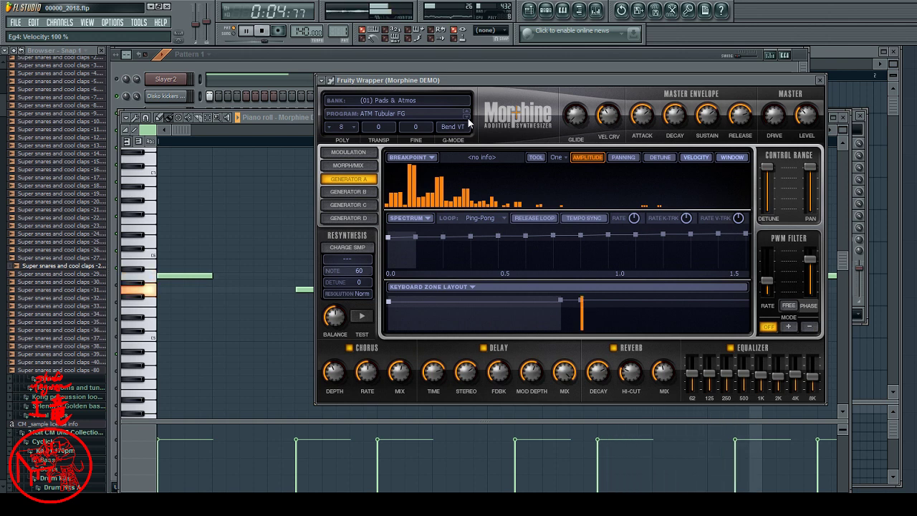
click(468, 119)
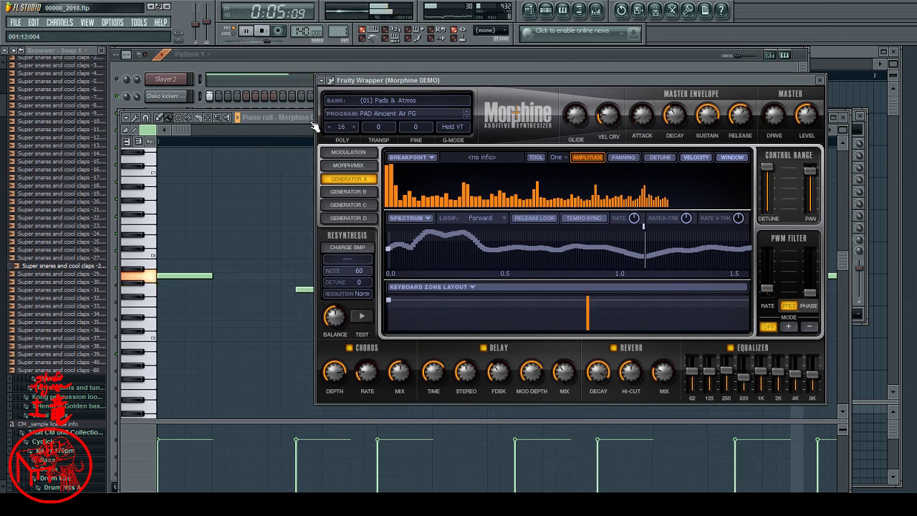
Check the Morphine notes in the piano roll, return to the step sequencer, and reopen the Morphine synth window.
click(302, 65)
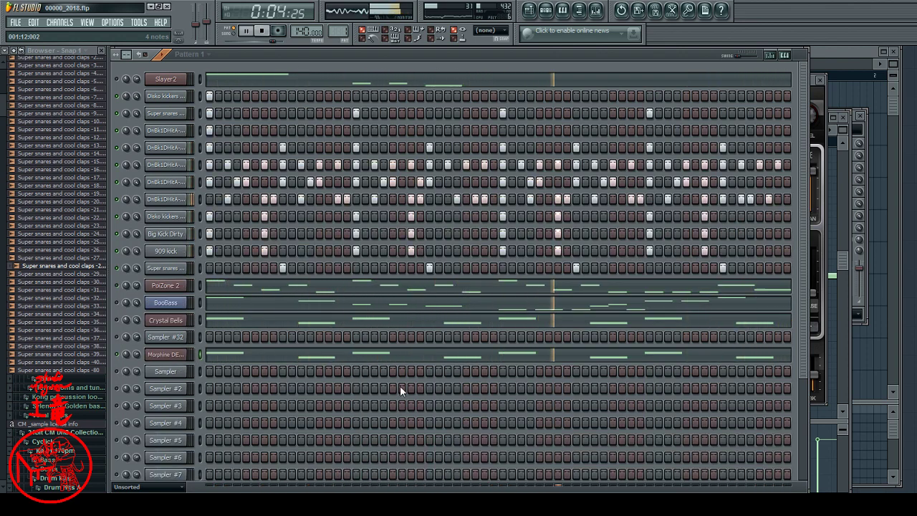
click(486, 356)
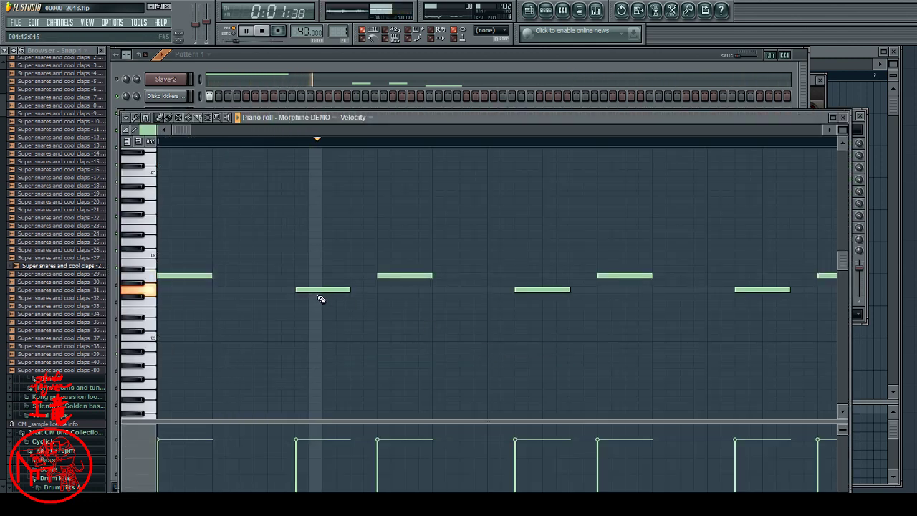
click(529, 67)
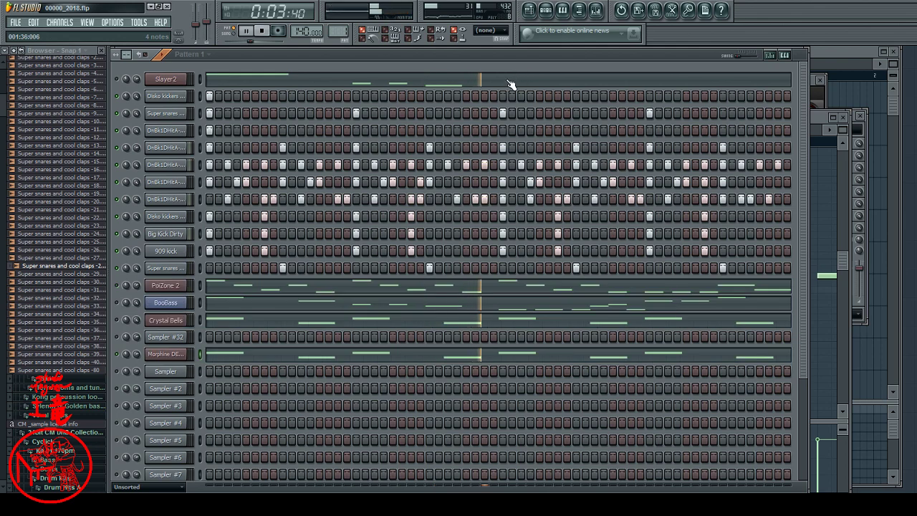
click(166, 355)
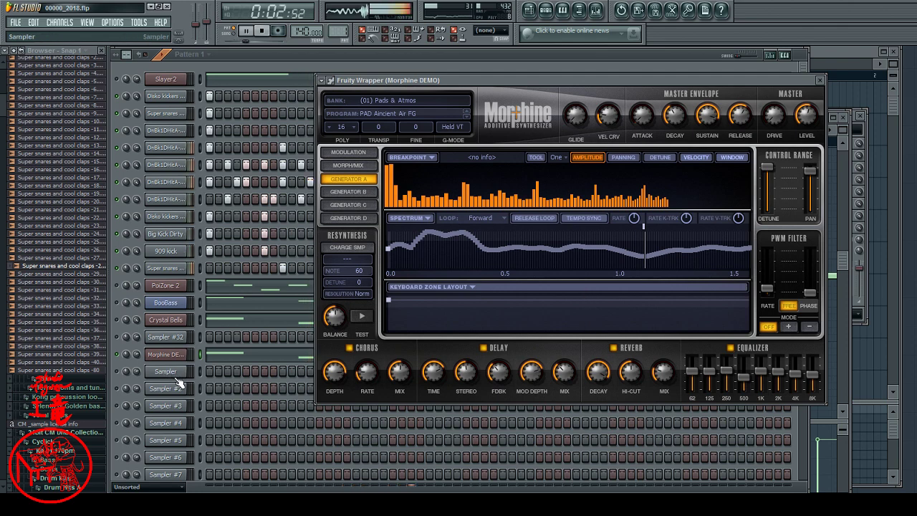
Insert an AMB/ElectraBass channel below the Morphine channel and audition its PrimeBass sound on the test keyboard.
key(Escape)
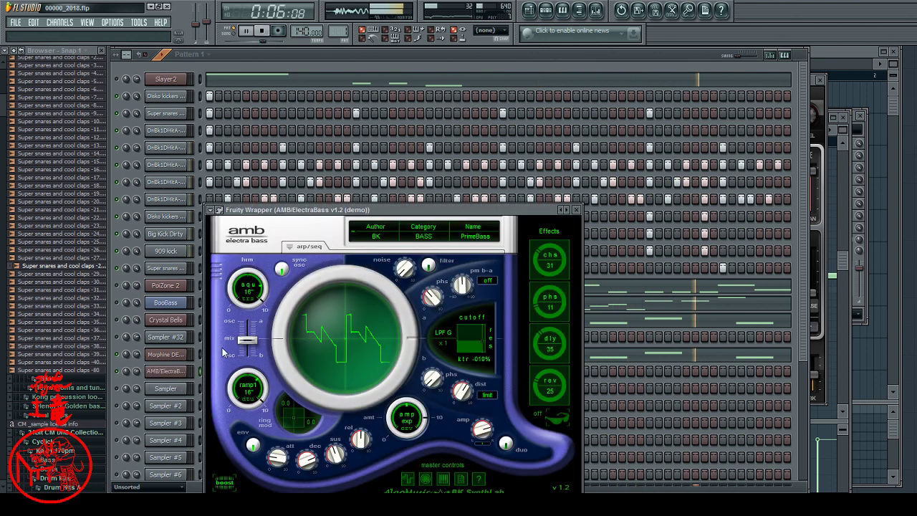
click(174, 372)
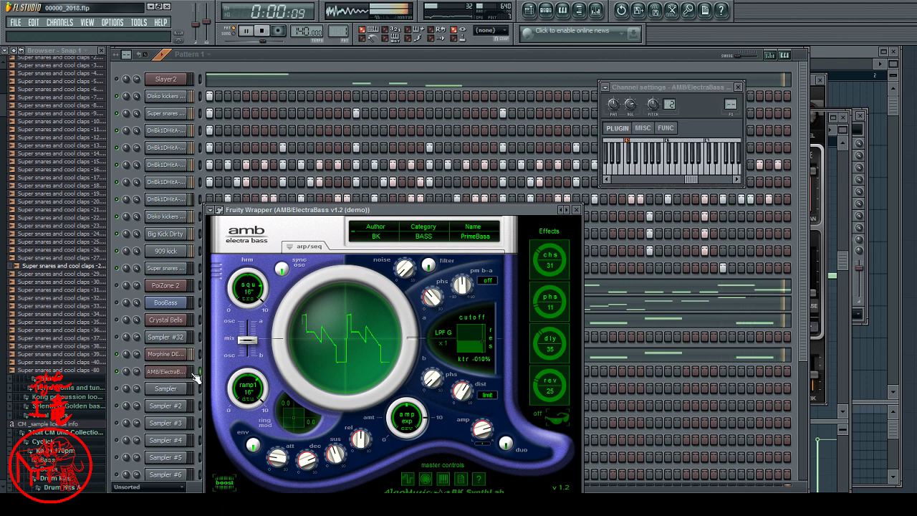
click(657, 166)
click(678, 170)
click(657, 170)
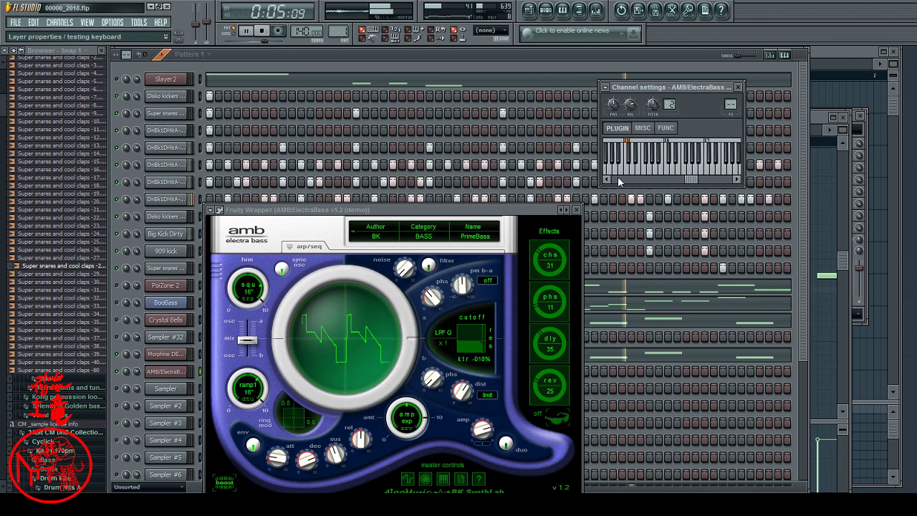
click(577, 211)
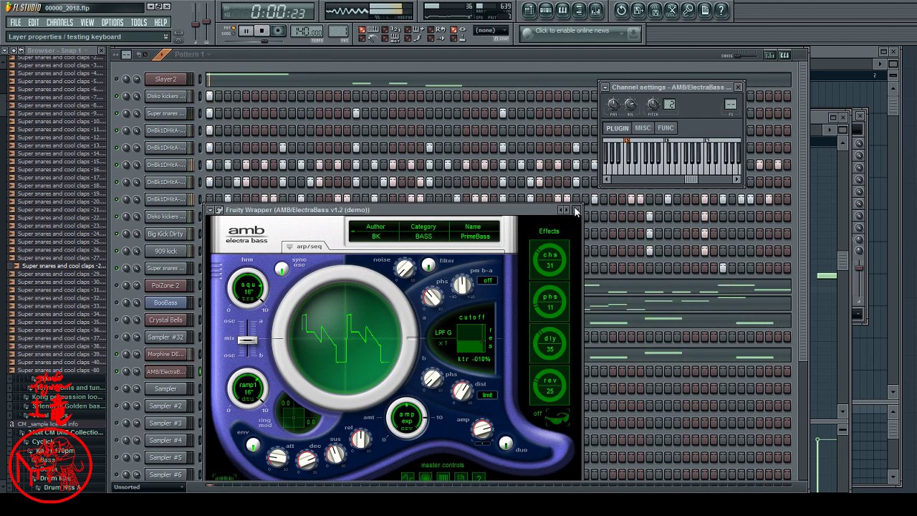
click(576, 211)
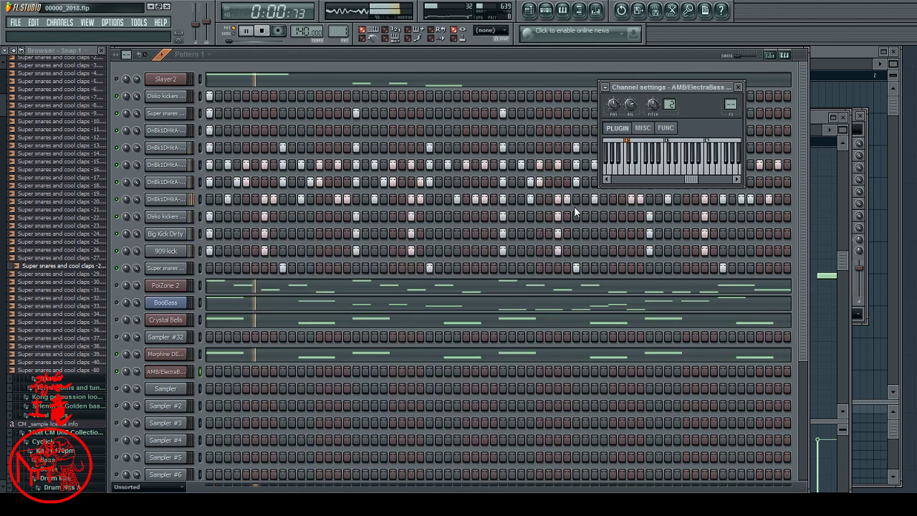
Replace the Morphine synth with PoiZone 2, keeping the channel's notes, and open them in the piano roll.
click(172, 356)
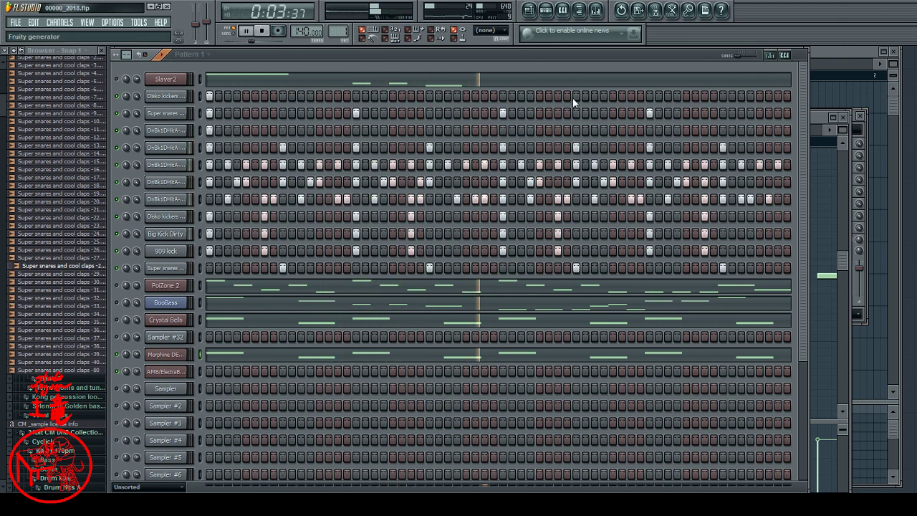
click(165, 354)
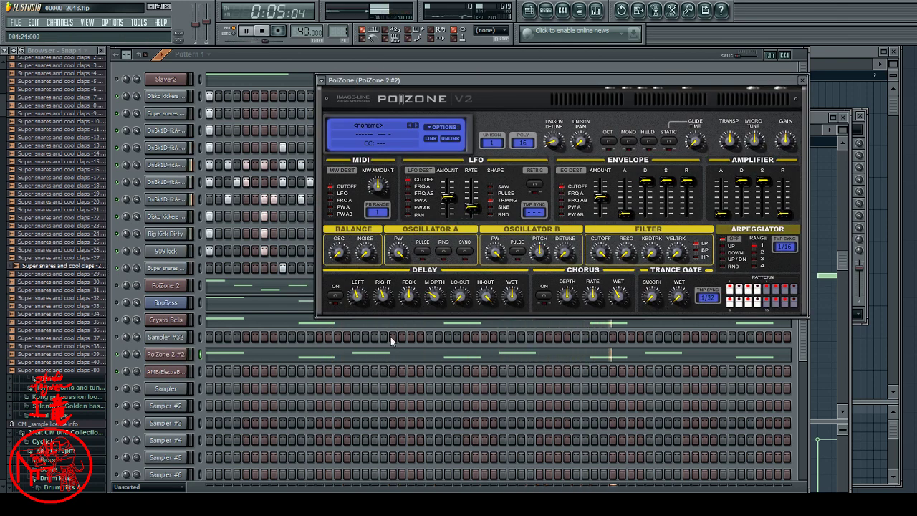
click(272, 354)
click(269, 351)
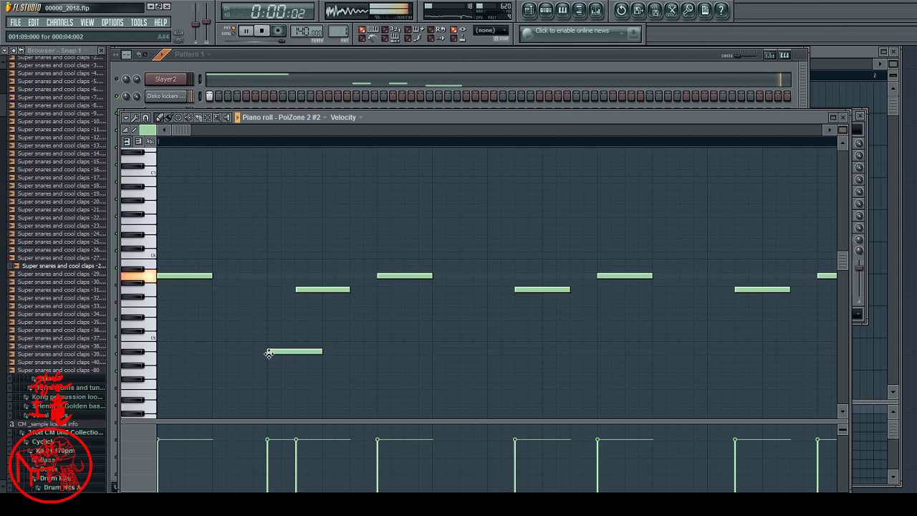
right_click(268, 352)
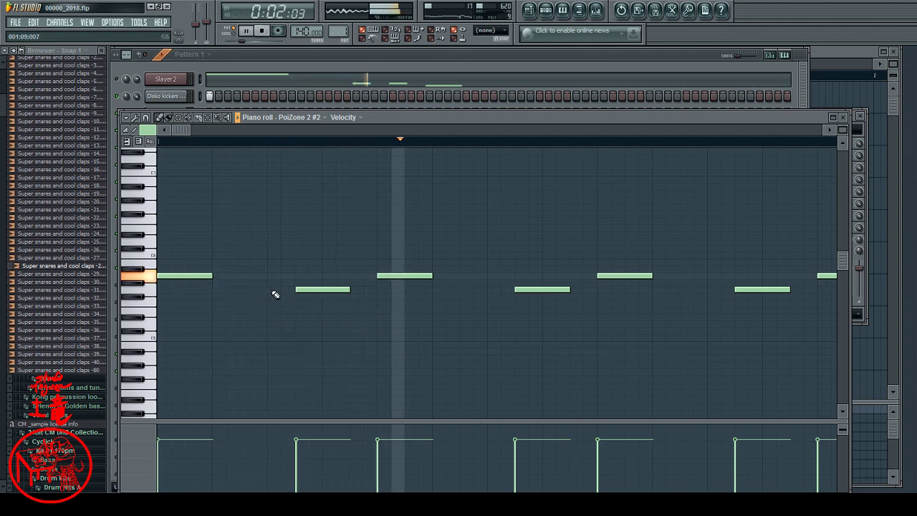
Play the pattern with the PoiZone 2 #2 notes, sound keys on the piano roll keyboard, and return to the step sequencer.
key(space)
click(140, 276)
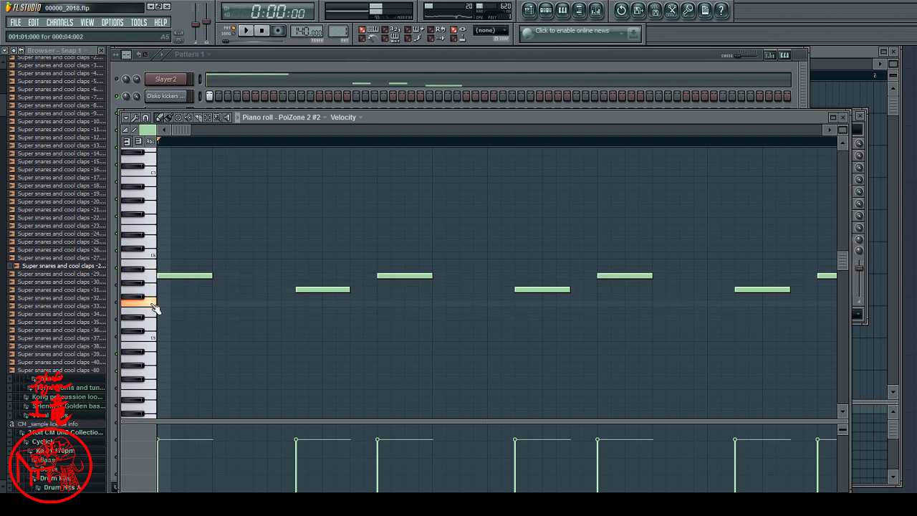
key(space)
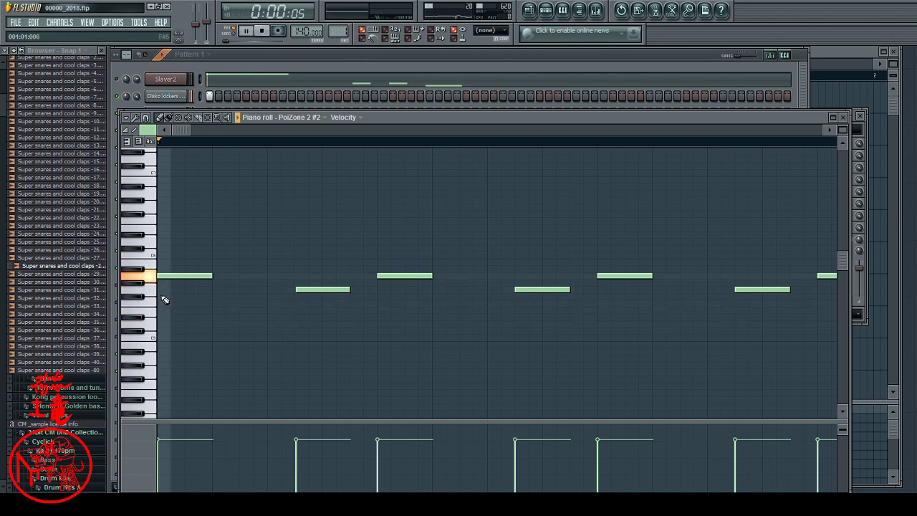
key(space)
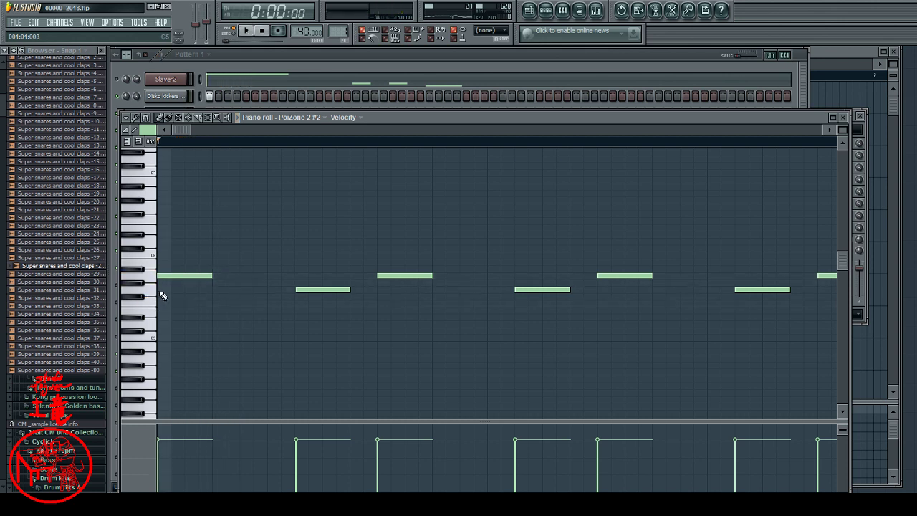
key(space)
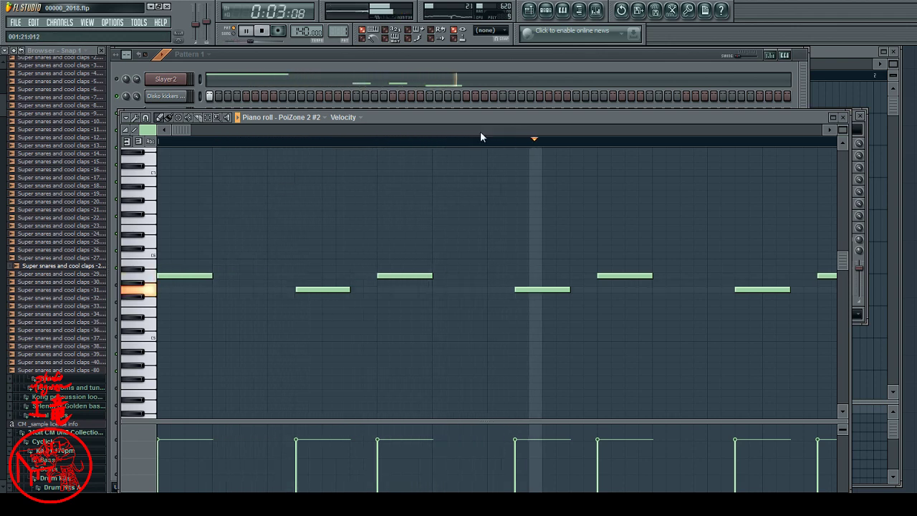
drag(759, 117, 771, 143)
click(661, 66)
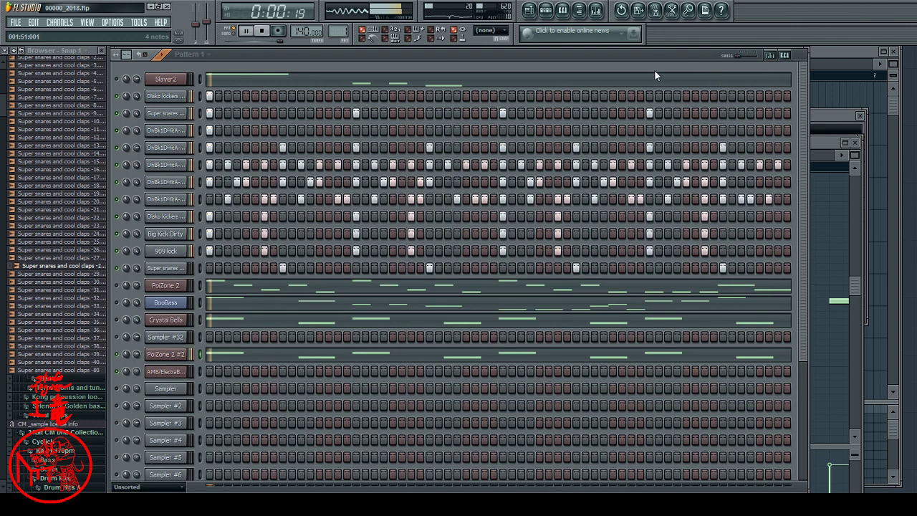
Raise the chorus wet level of PoiZone 2 #2 and set its chorus depth to 62 %.
click(177, 357)
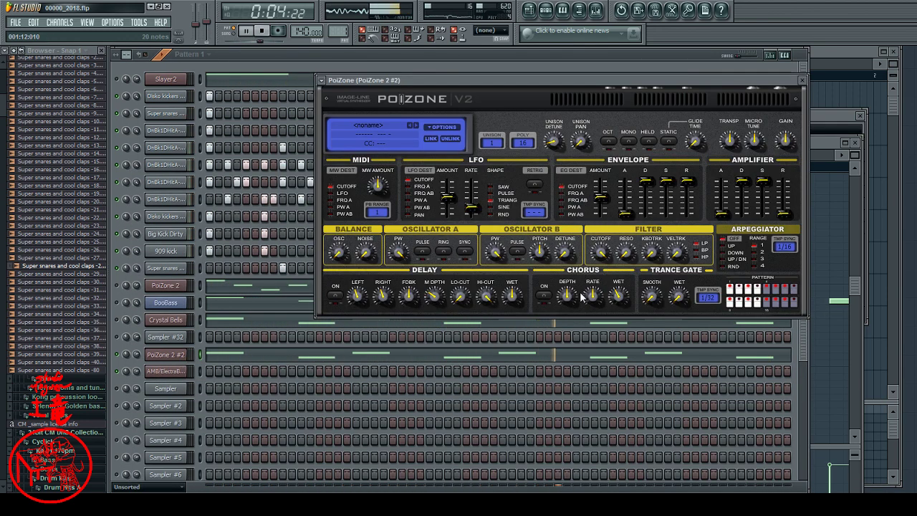
drag(617, 295, 618, 289)
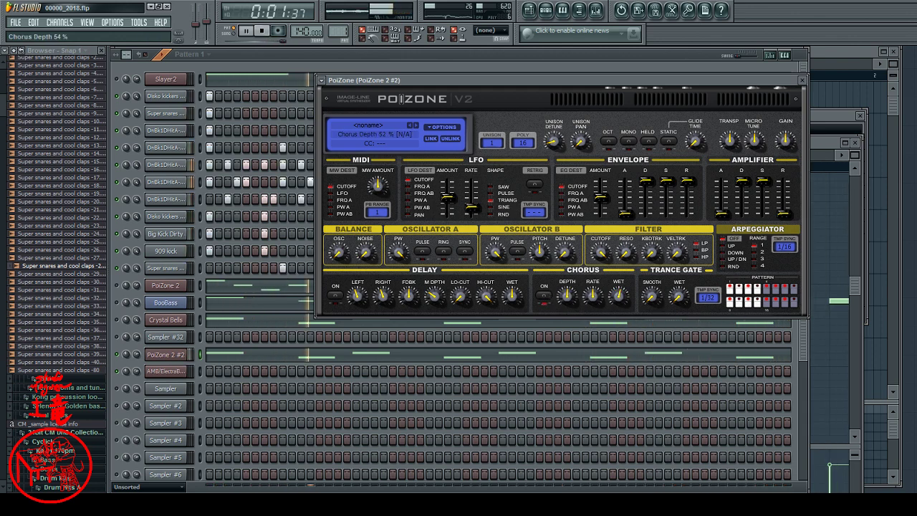
click(566, 294)
drag(566, 295, 566, 298)
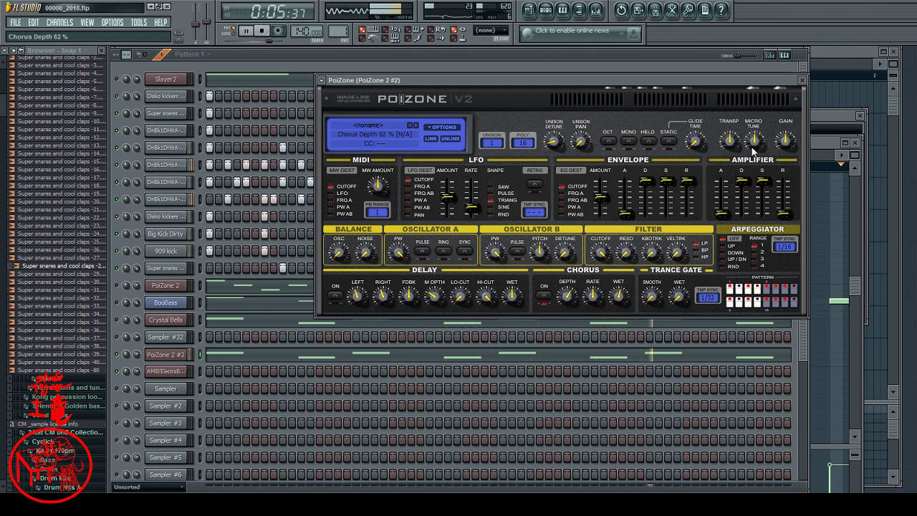
Move the PoiZone window clear of the channel settings and audition the synth in another octave on the test keyboard.
drag(608, 86, 589, 180)
click(671, 157)
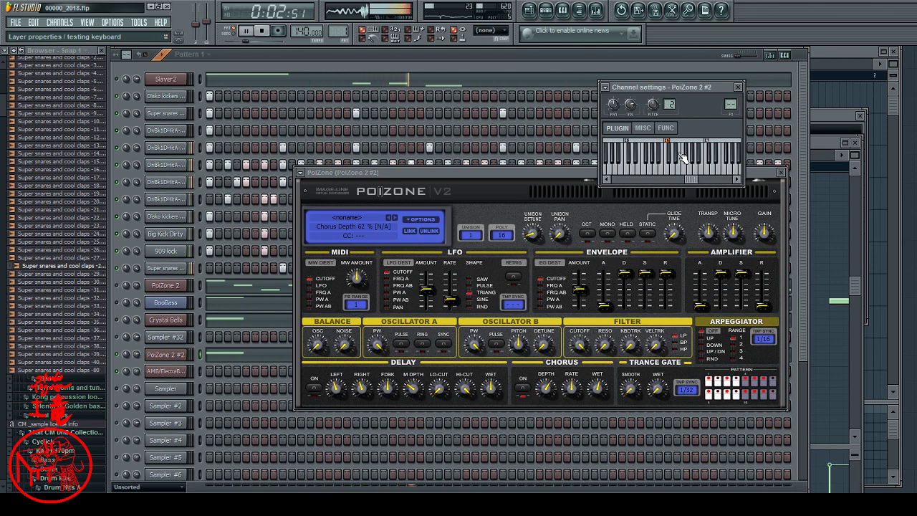
click(717, 179)
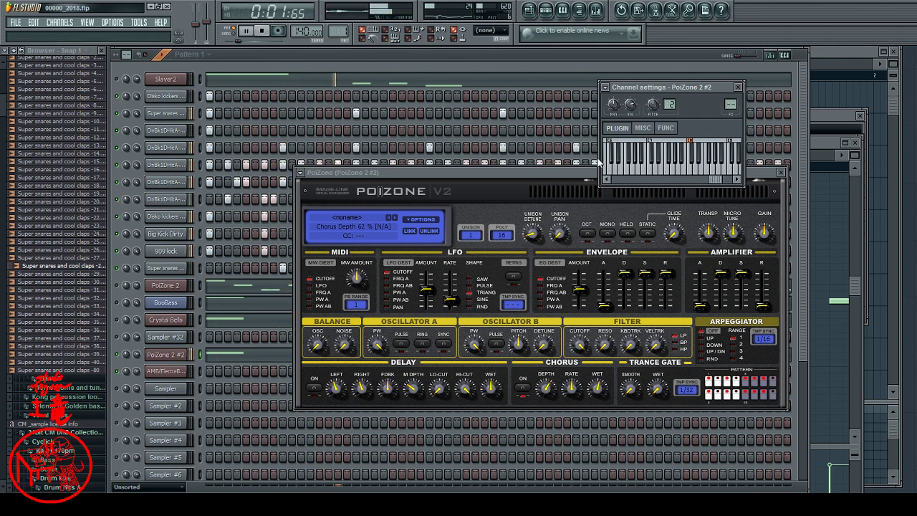
click(166, 354)
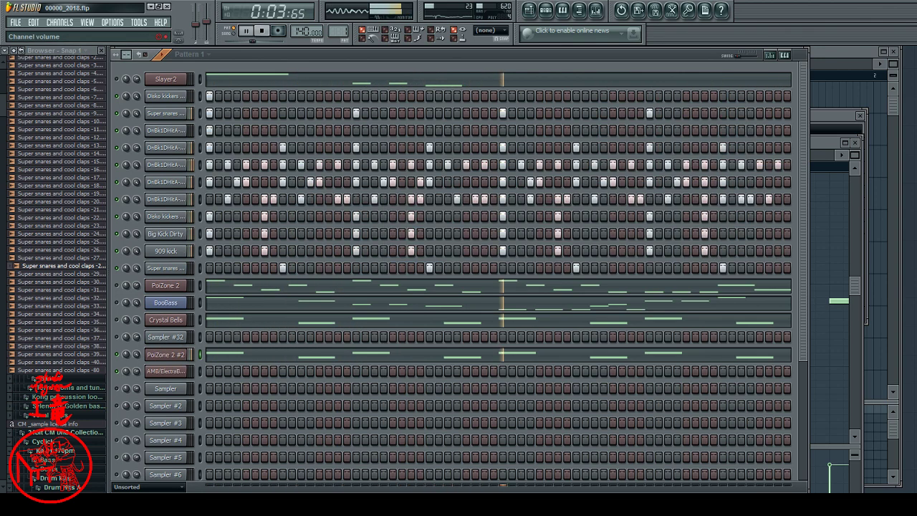
In the PoiZone 2 #2 piano roll, move the second-to-last note of the pattern, at step 49, up to C6.
click(324, 360)
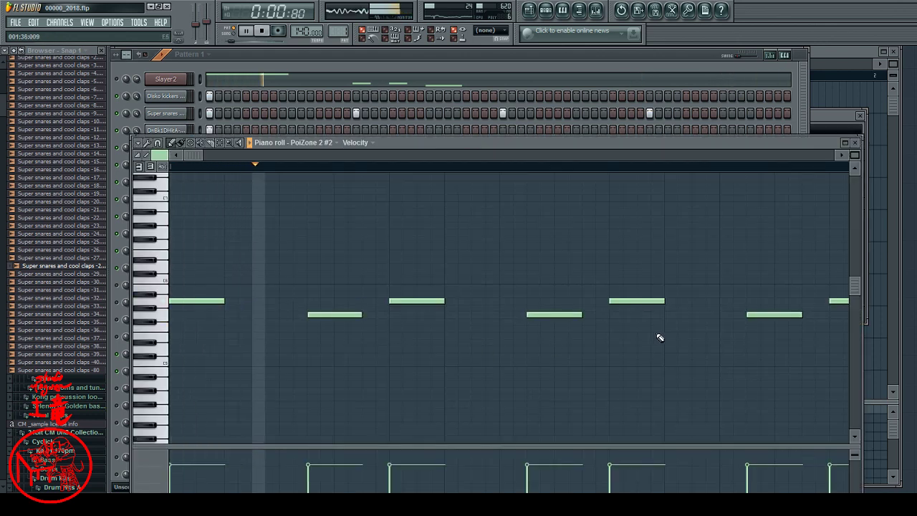
click(841, 155)
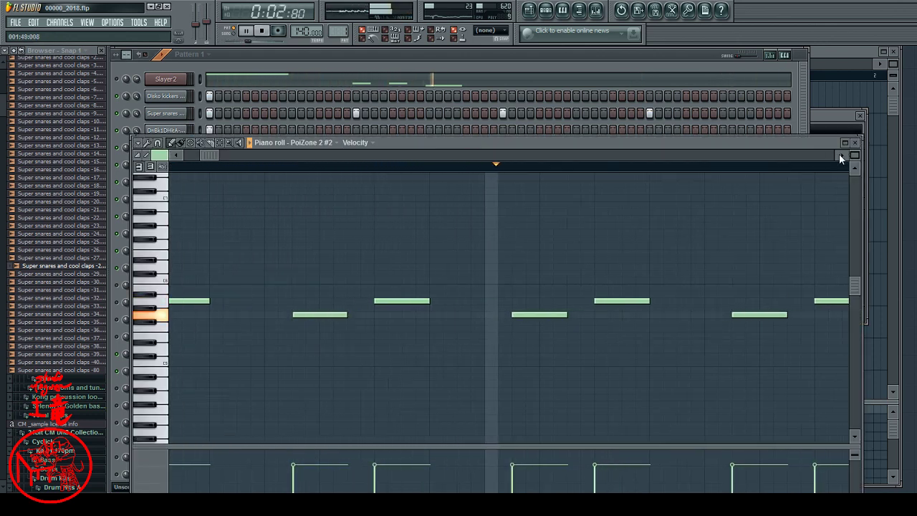
click(841, 155)
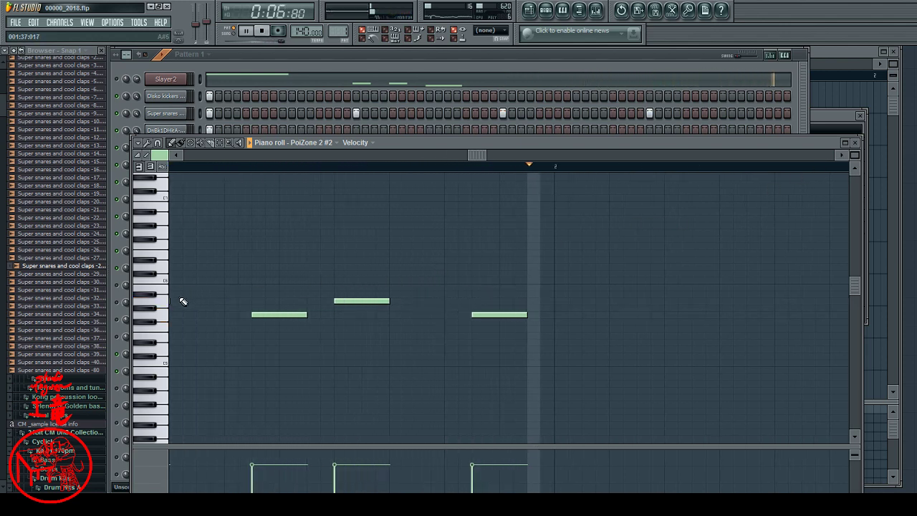
key(space)
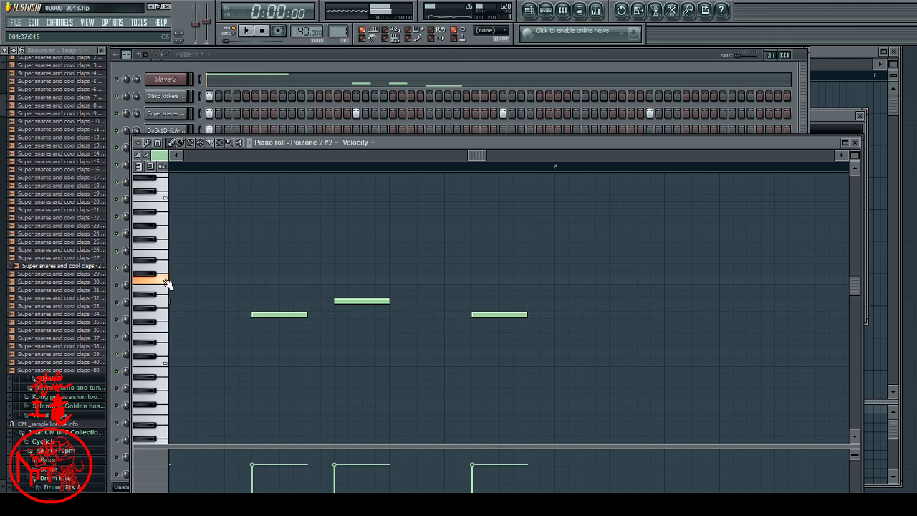
drag(350, 302, 352, 278)
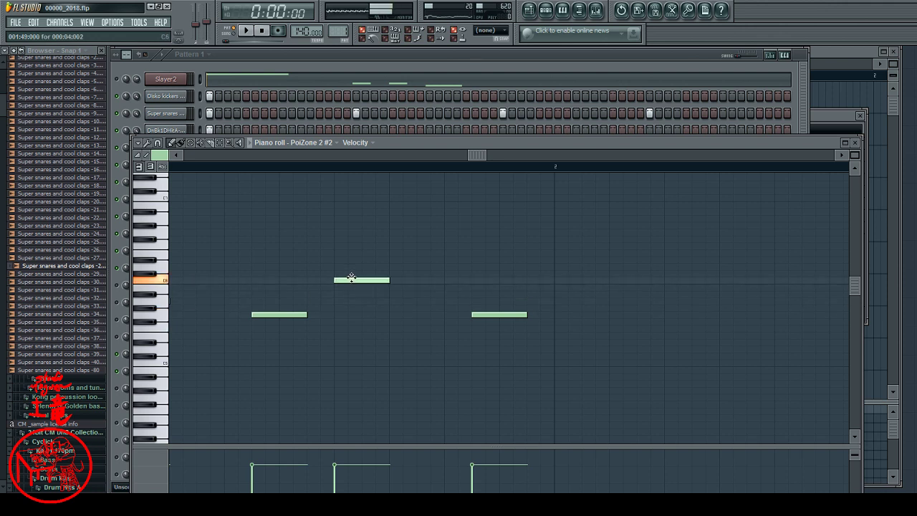
click(347, 280)
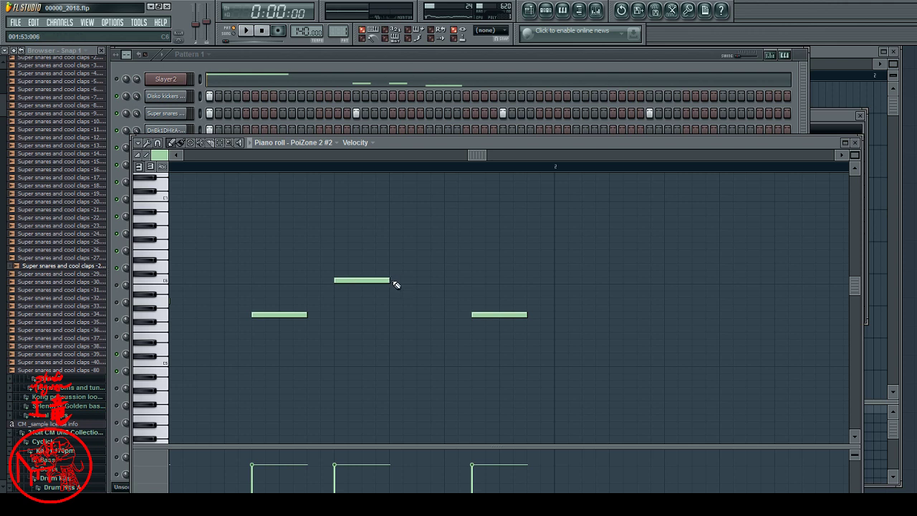
Shorten the C6 note at step 49 to two steps, trying out further C6 notes after it.
click(365, 282)
right_click(379, 282)
click(370, 280)
drag(370, 280, 376, 282)
right_click(377, 282)
click(379, 280)
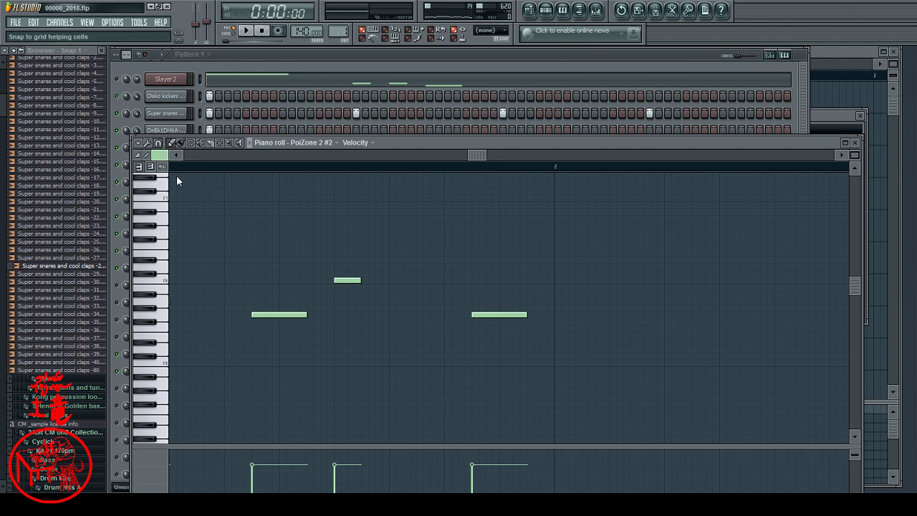
Add two more two-step C6 notes at steps 52 and 55 while the pattern plays.
key(space)
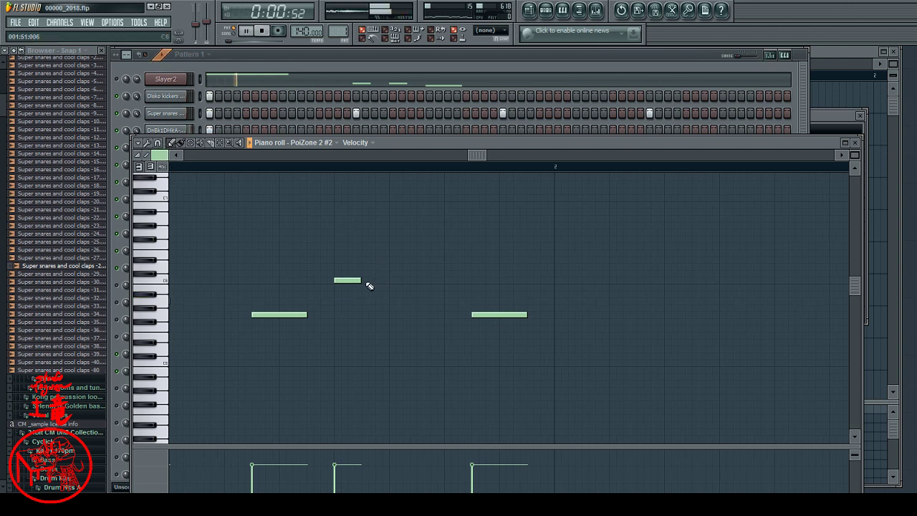
click(365, 281)
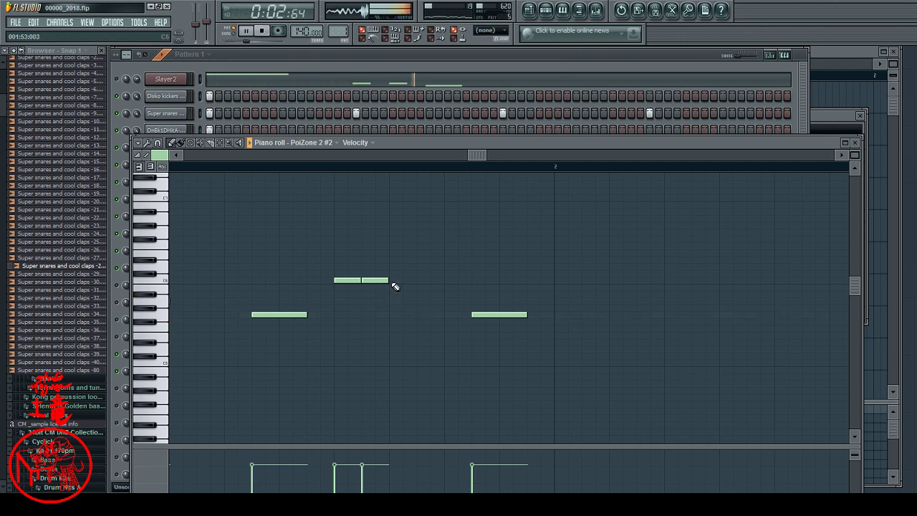
click(392, 283)
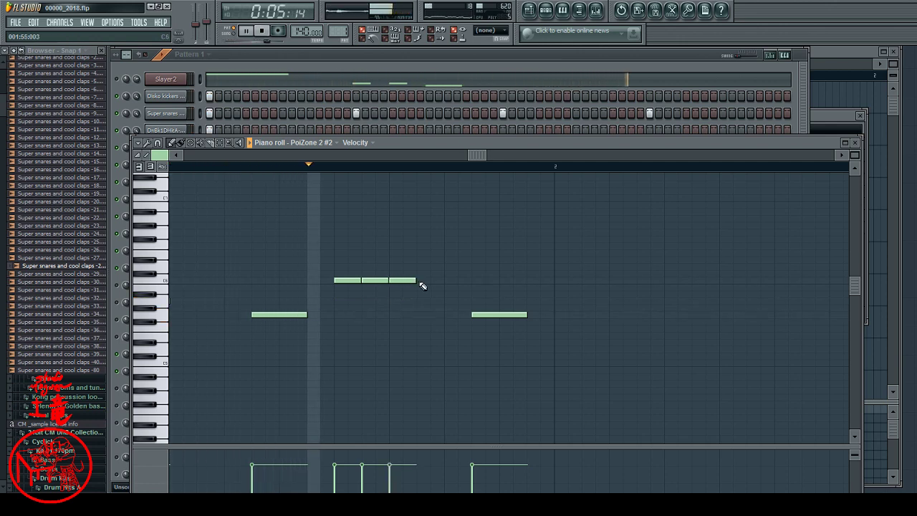
right_click(375, 280)
drag(412, 280, 399, 280)
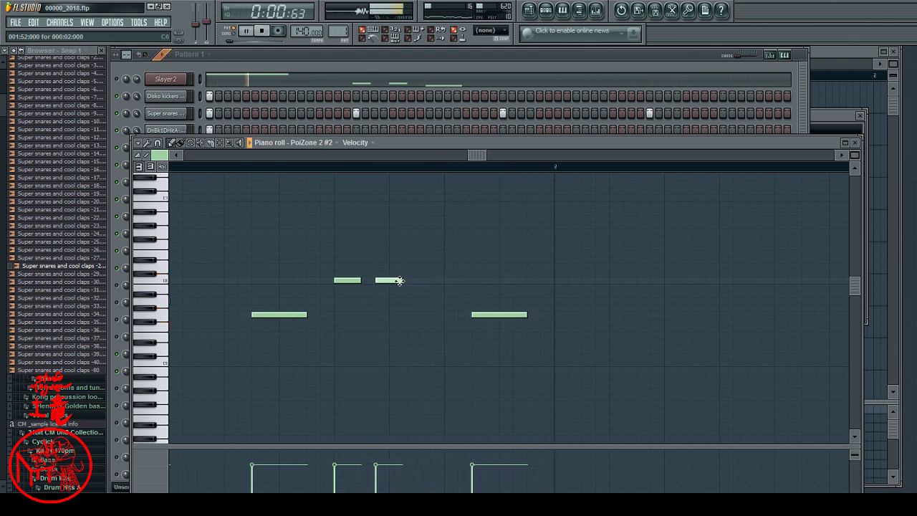
click(422, 281)
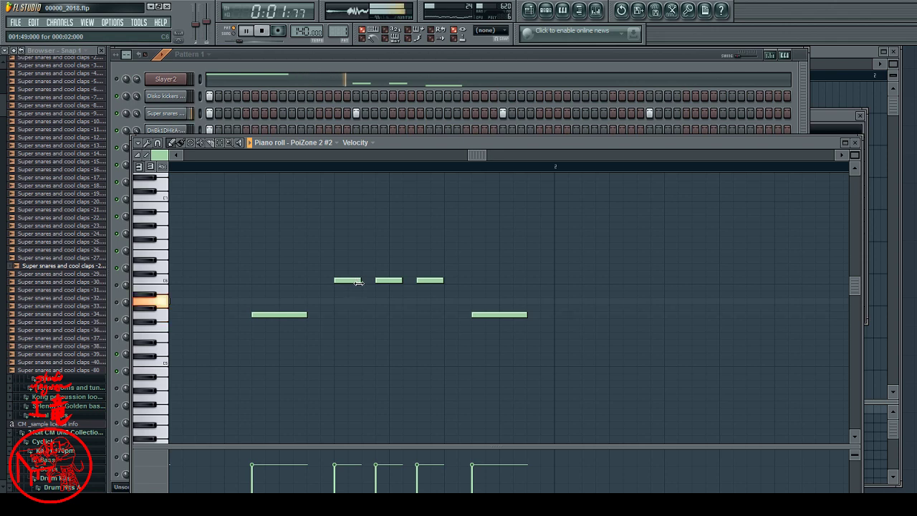
Lengthen the three C6 notes to run end to end and shorten the final G5 note to two steps.
drag(399, 280, 459, 289)
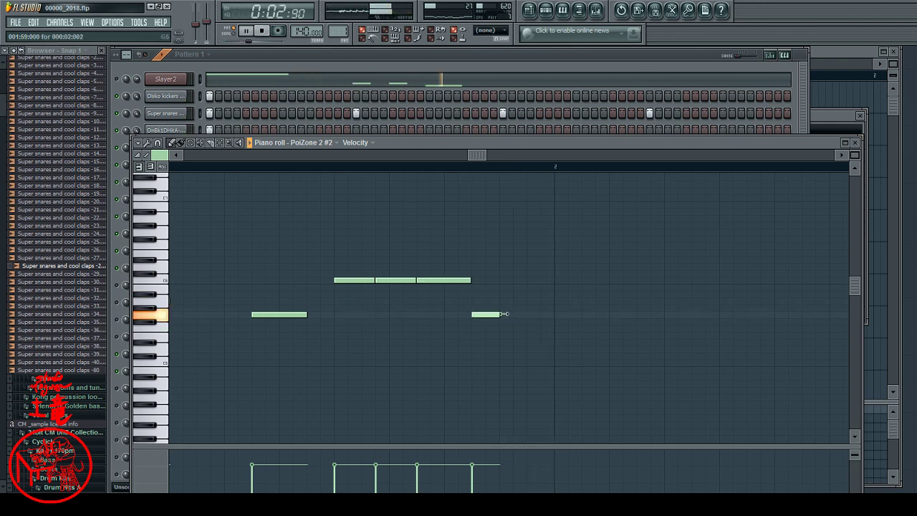
click(507, 315)
drag(507, 316, 523, 317)
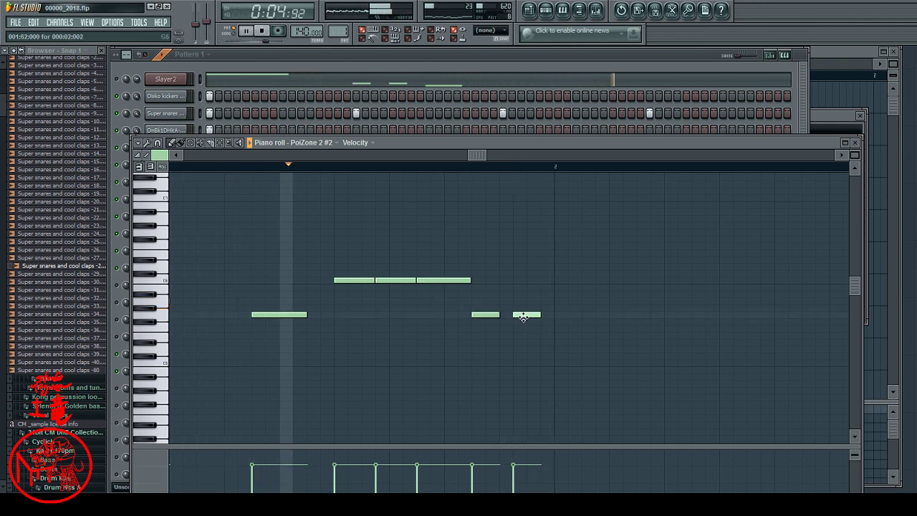
right_click(517, 316)
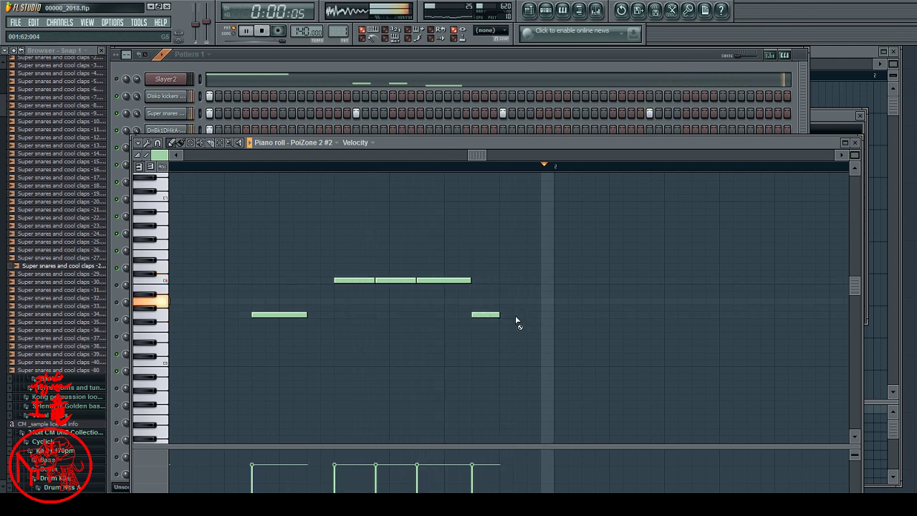
Replace the closing G5 note with two back-to-back G5 notes of two steps each, starting at steps 60 and 62.
click(512, 315)
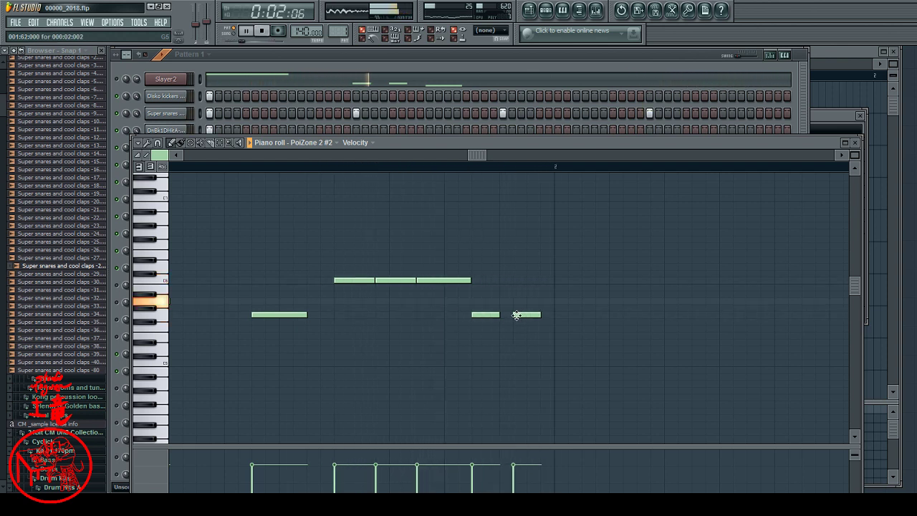
right_click(490, 315)
right_click(518, 316)
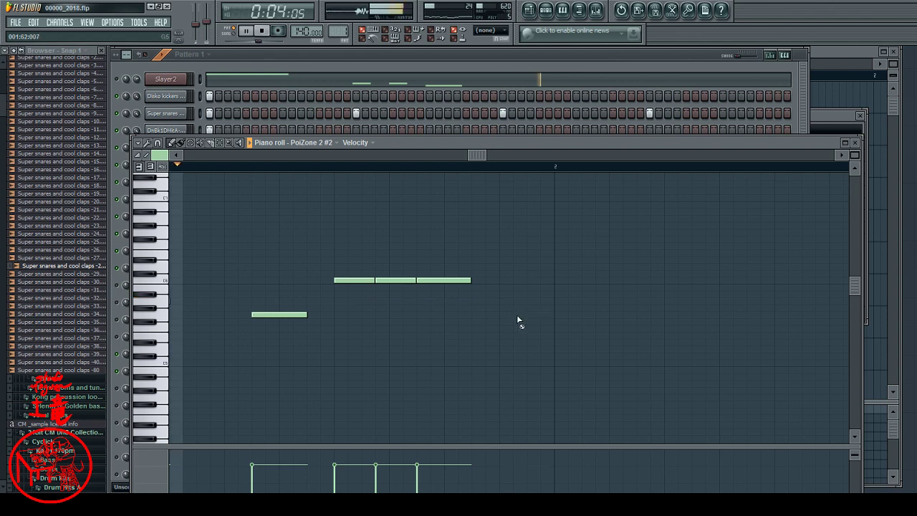
click(484, 312)
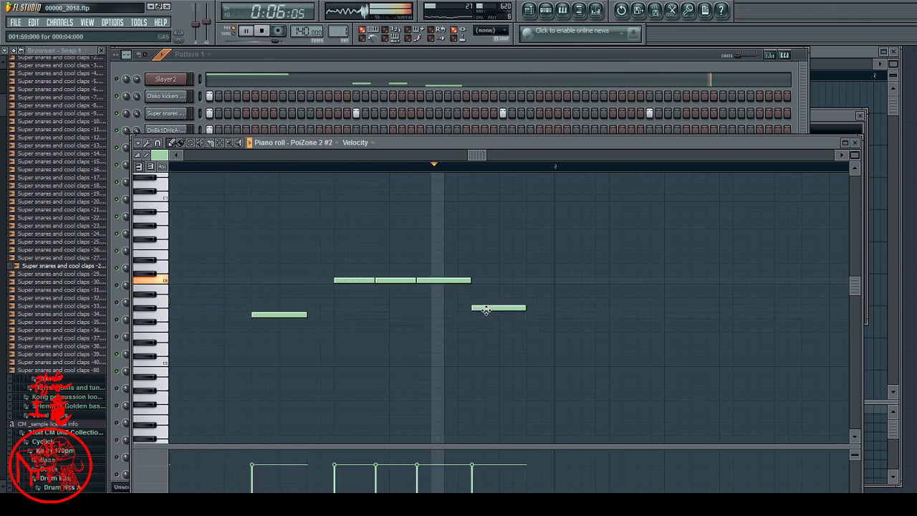
drag(488, 314, 484, 321)
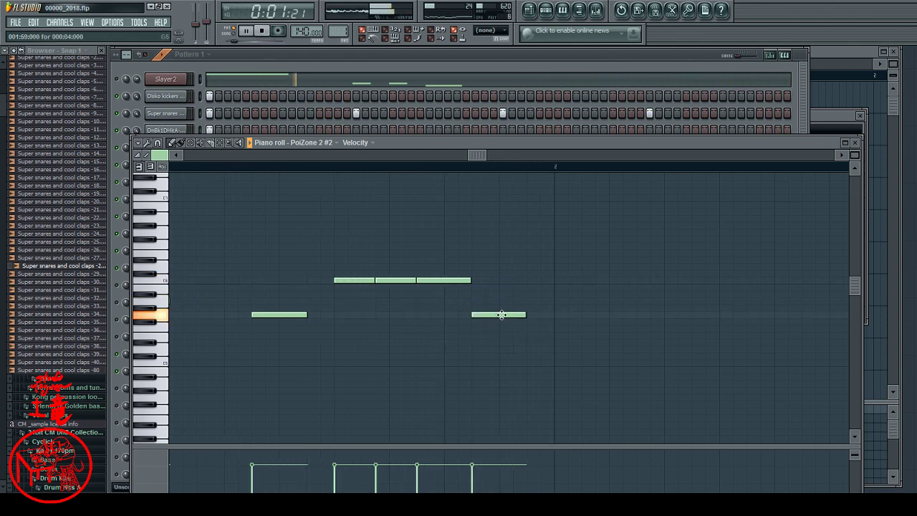
click(508, 316)
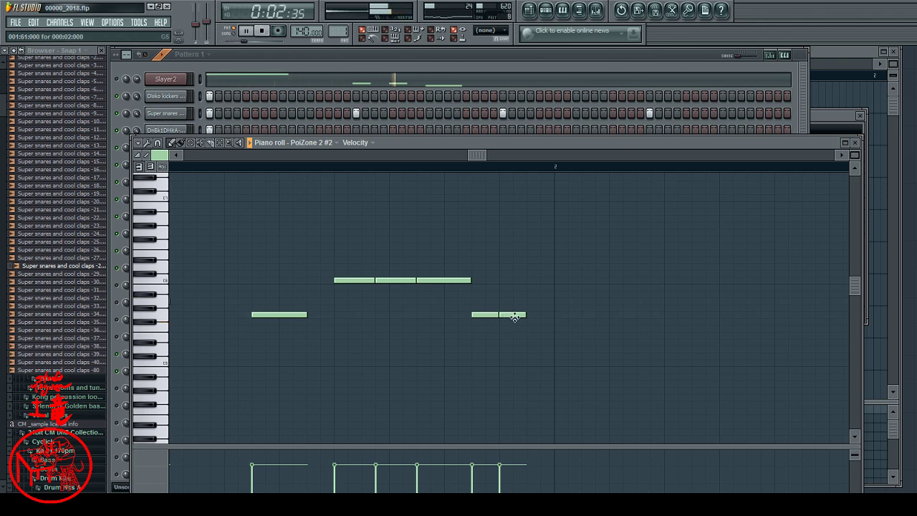
mouse_move(514, 316)
mouse_down()
mouse_move(529, 316)
mouse_move(507, 316)
mouse_up()
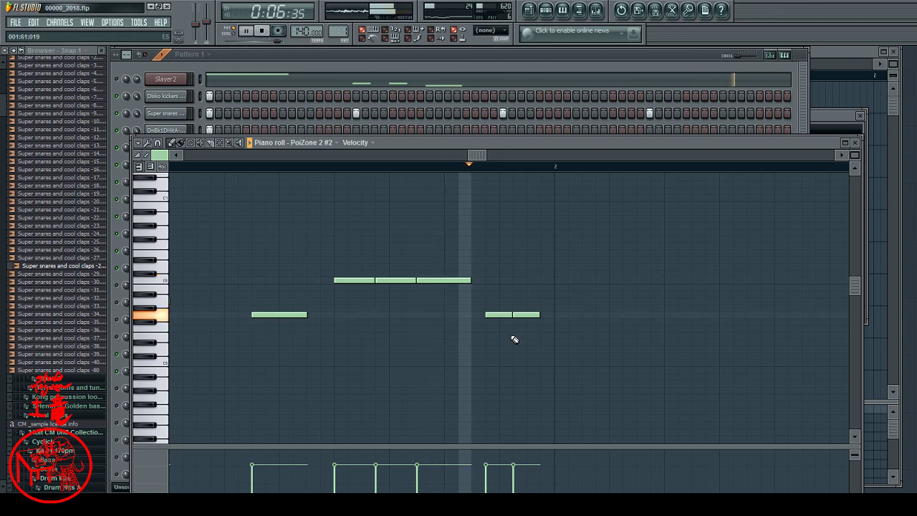
Shorten the last C6 note to three steps and set the closing G5 notes to three steps each, at steps 59 and 62.
drag(473, 280, 456, 284)
click(474, 279)
right_click(477, 281)
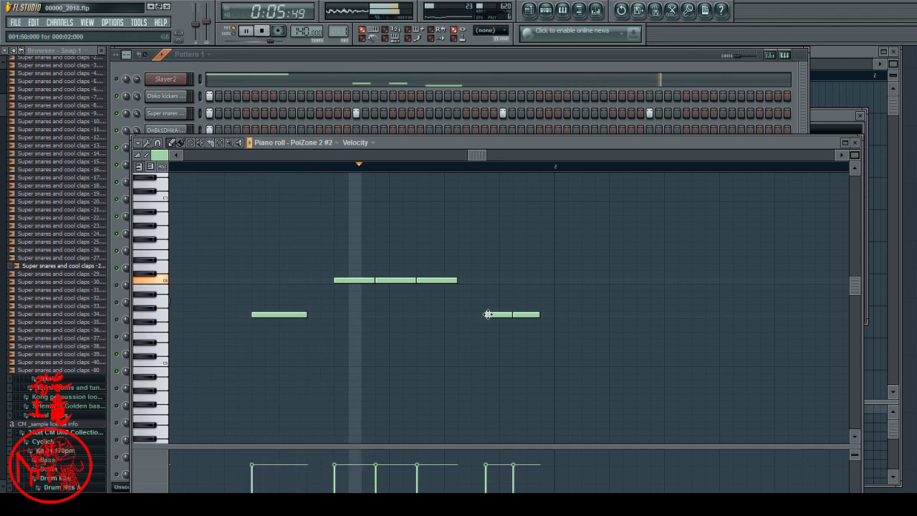
drag(486, 314, 478, 315)
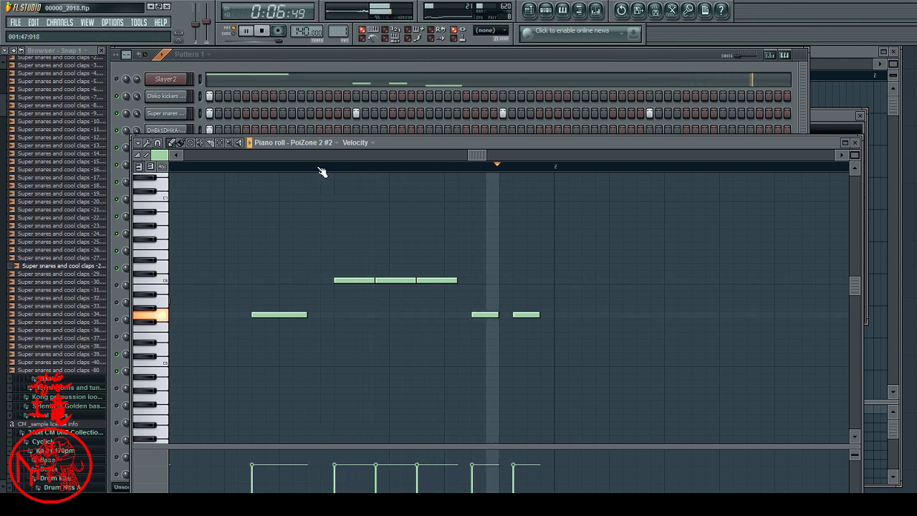
drag(476, 315, 463, 316)
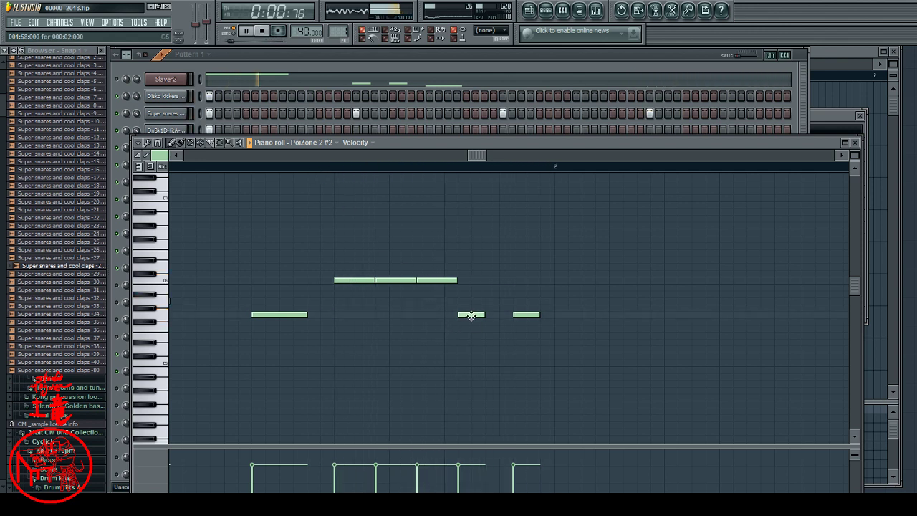
drag(469, 315, 552, 316)
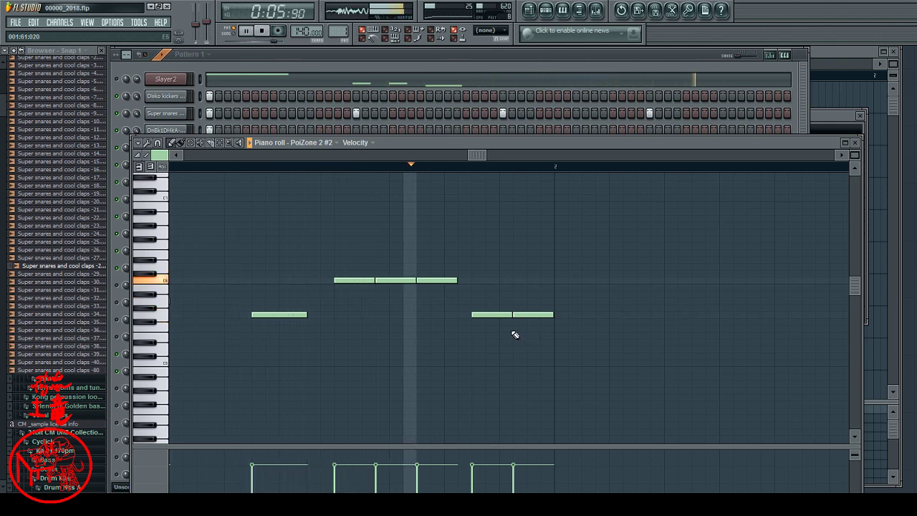
Replace the closing G5 notes with two three-step G5 notes starting at steps 58 and 61, removing any stray notes on other pitches.
right_click(495, 315)
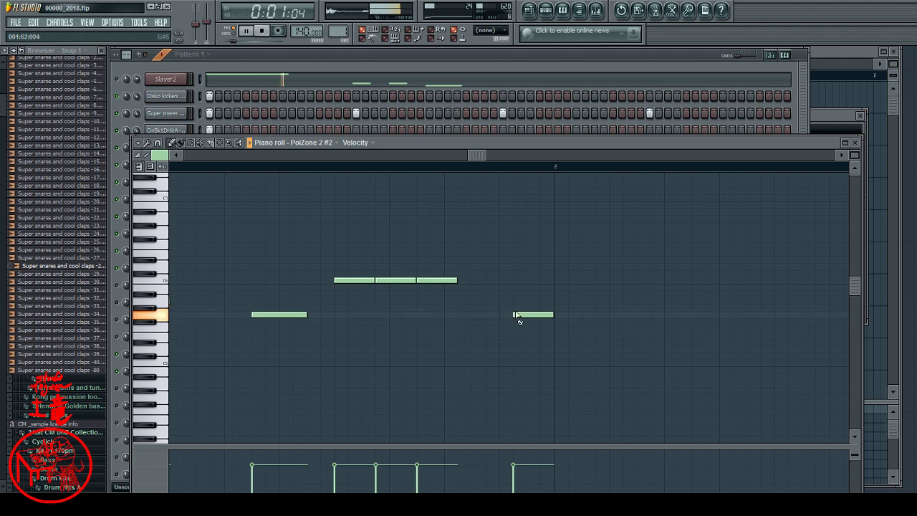
right_click(516, 315)
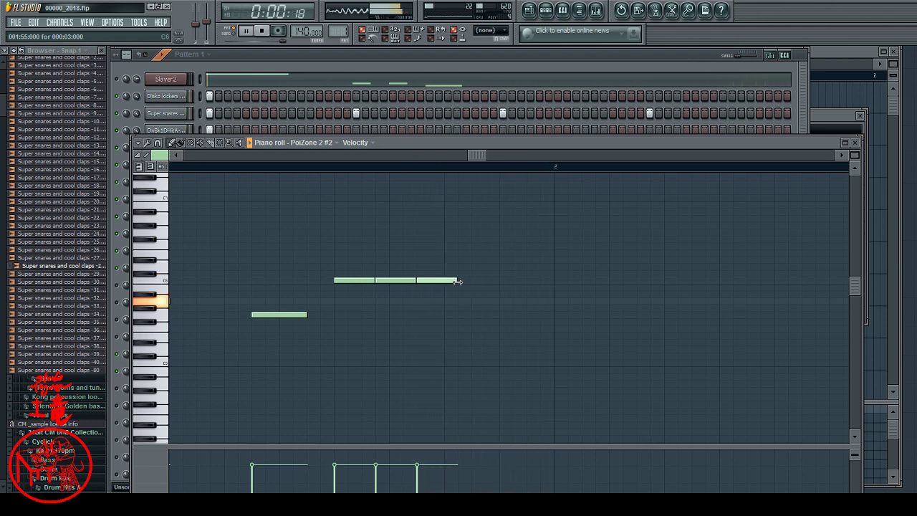
click(470, 334)
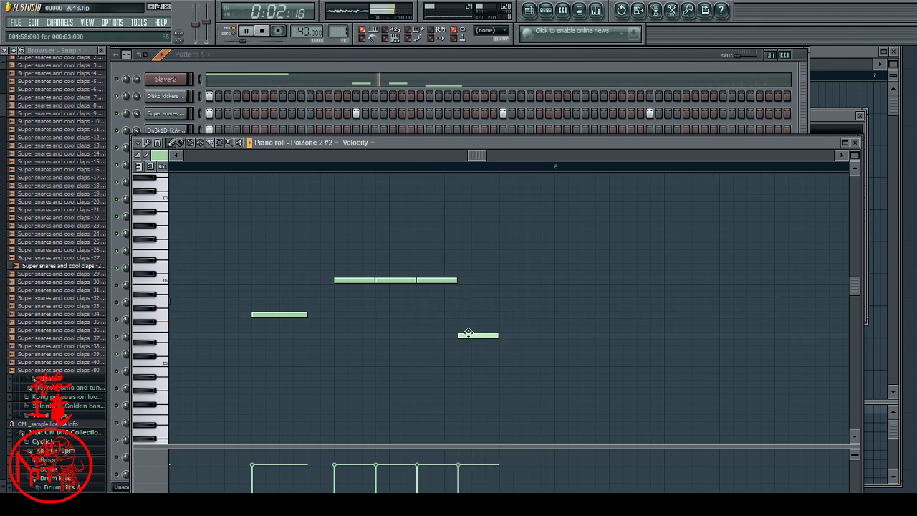
click(470, 314)
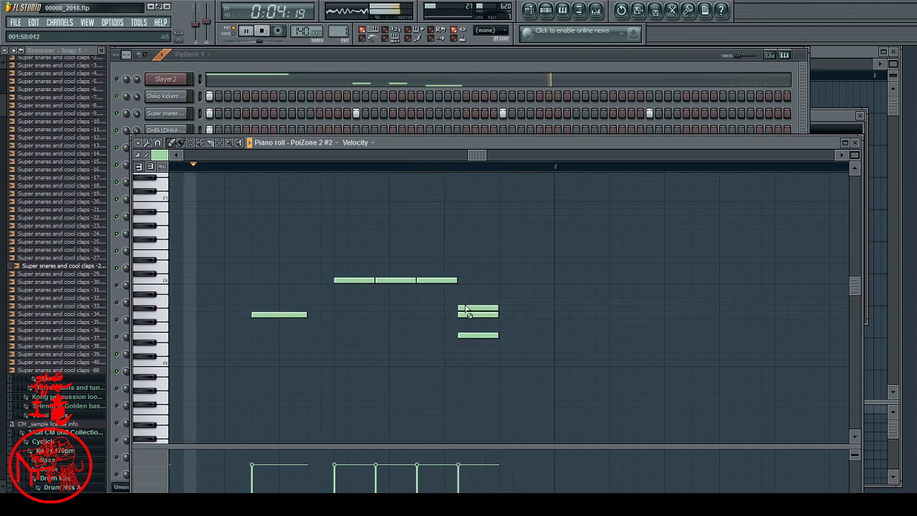
right_click(467, 334)
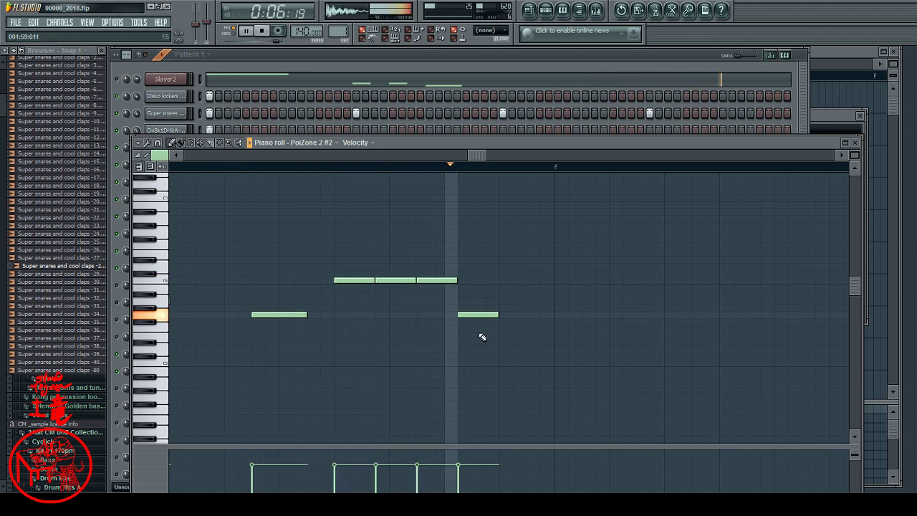
click(503, 315)
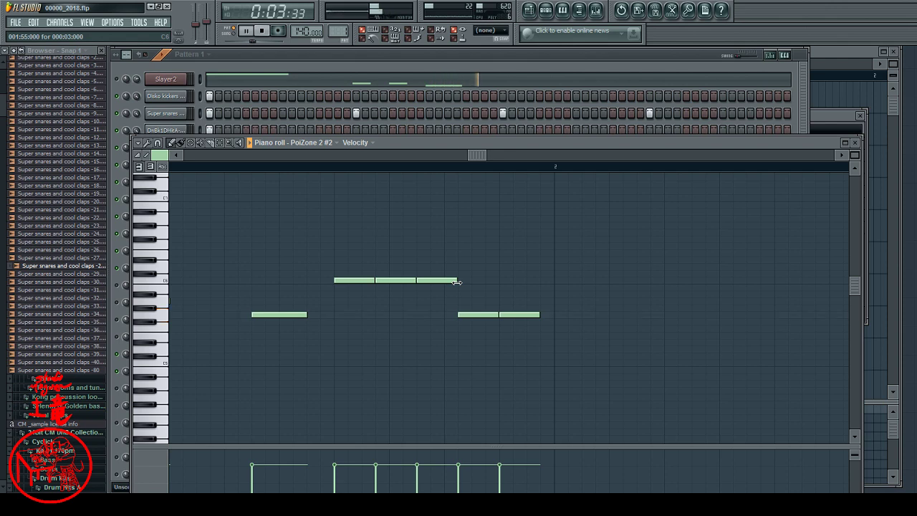
Shorten the last C6 note to two steps and try shifting the two G5 notes, settling on steps 58 and 61.
drag(457, 282, 446, 282)
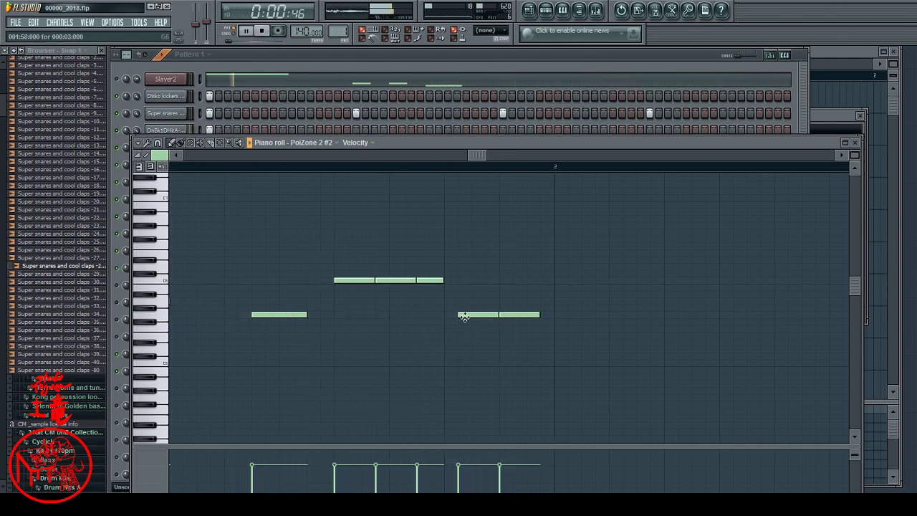
drag(518, 315, 492, 316)
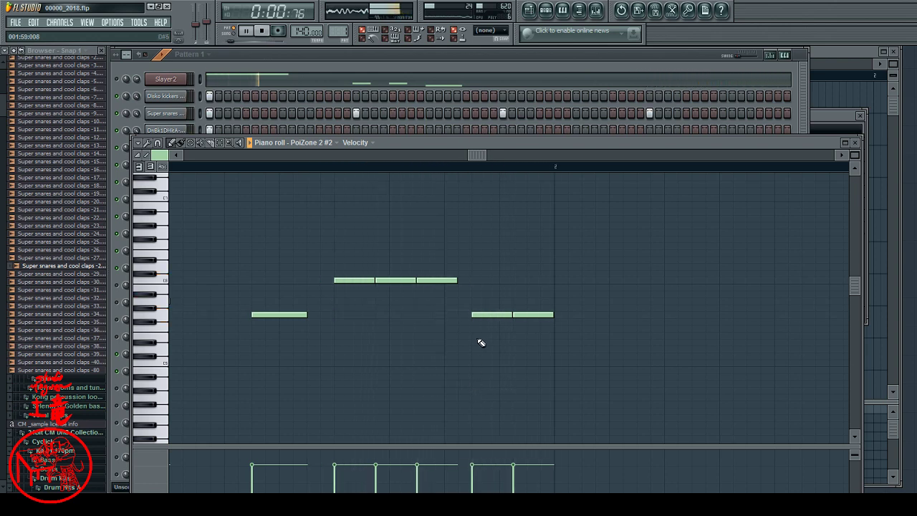
drag(486, 316, 511, 315)
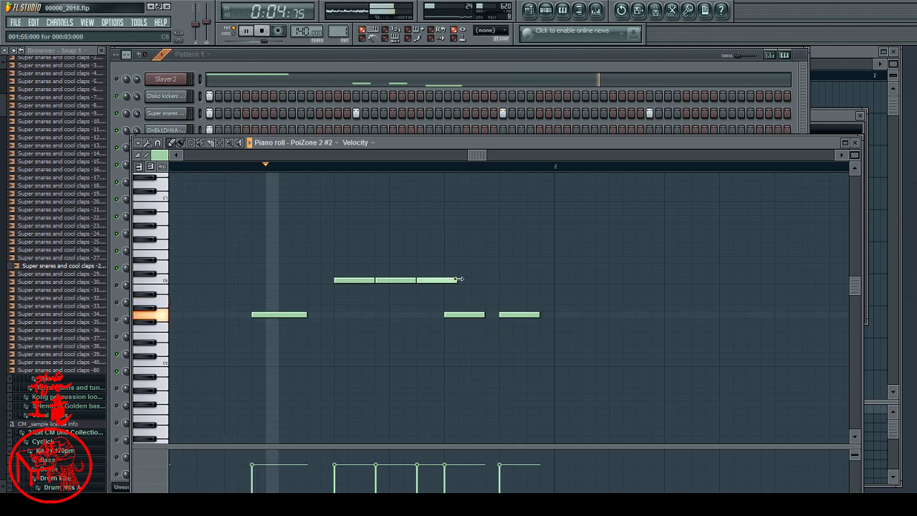
drag(458, 279, 443, 280)
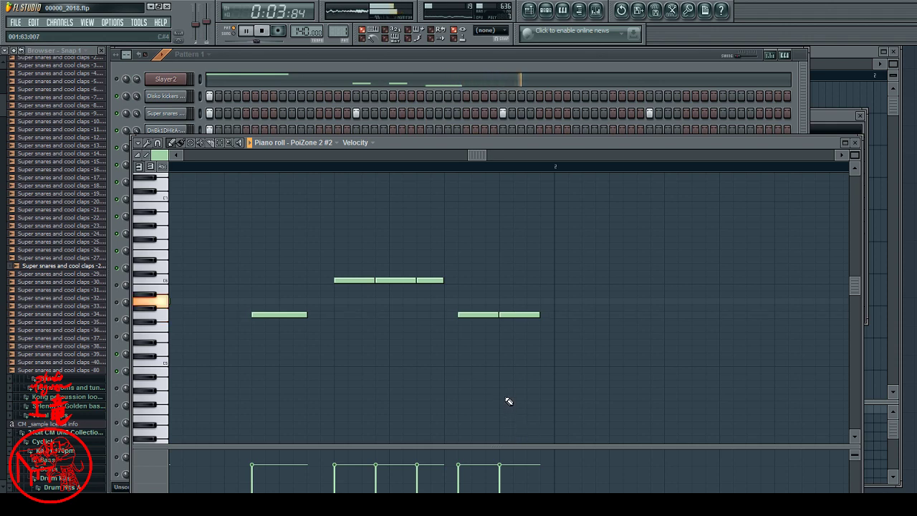
Open the BooBass piano roll and move the first A5 bass note to step 3.
click(602, 56)
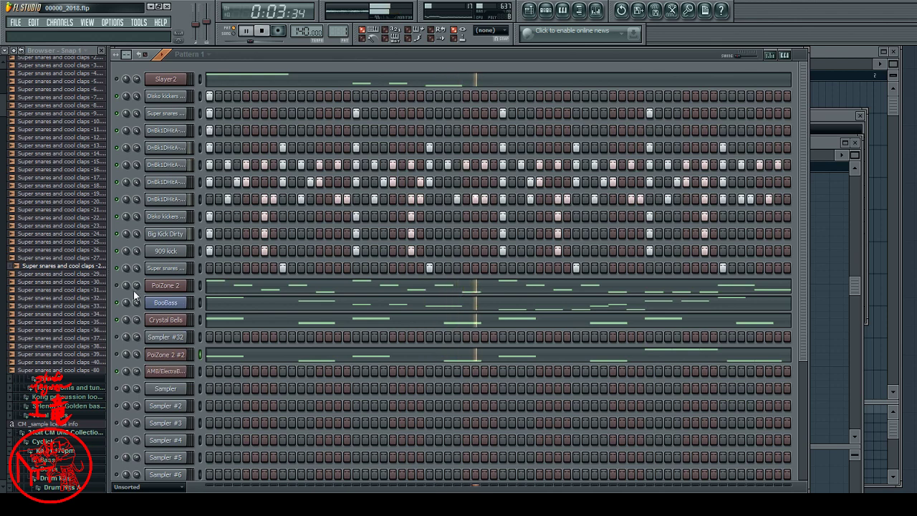
click(158, 305)
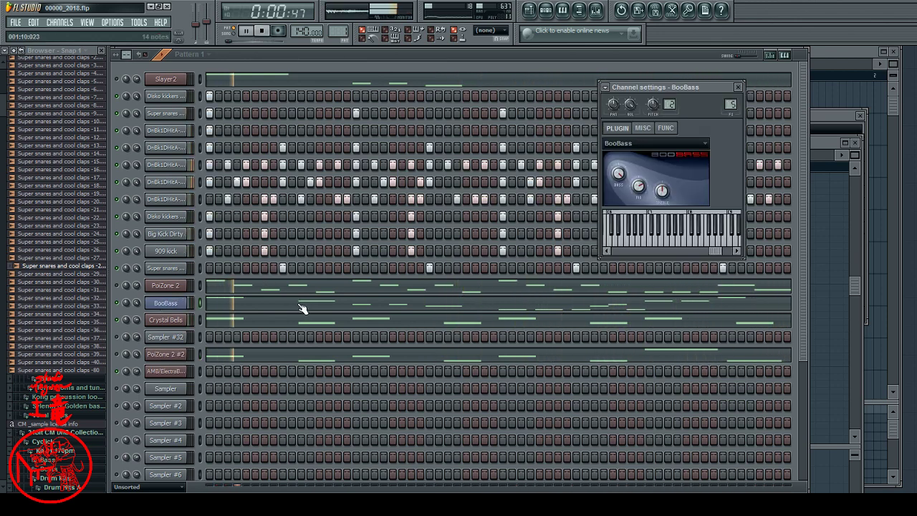
click(246, 313)
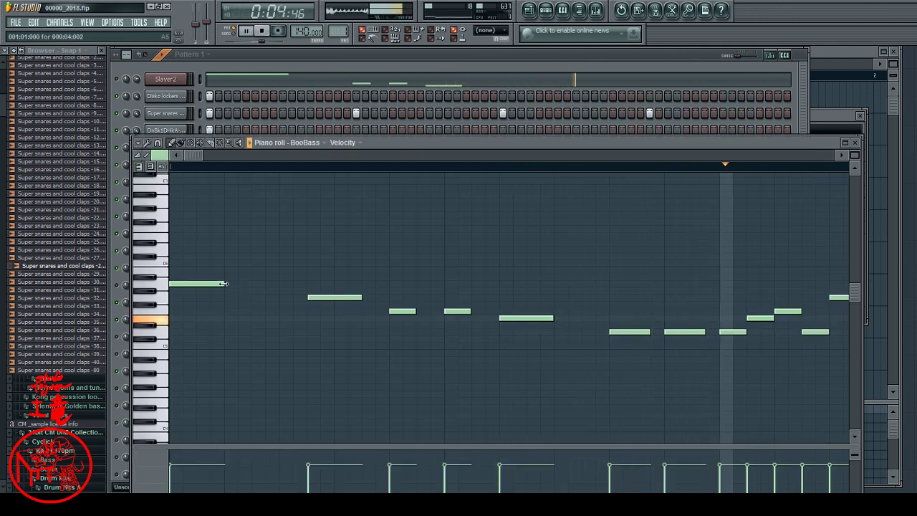
drag(193, 284, 206, 284)
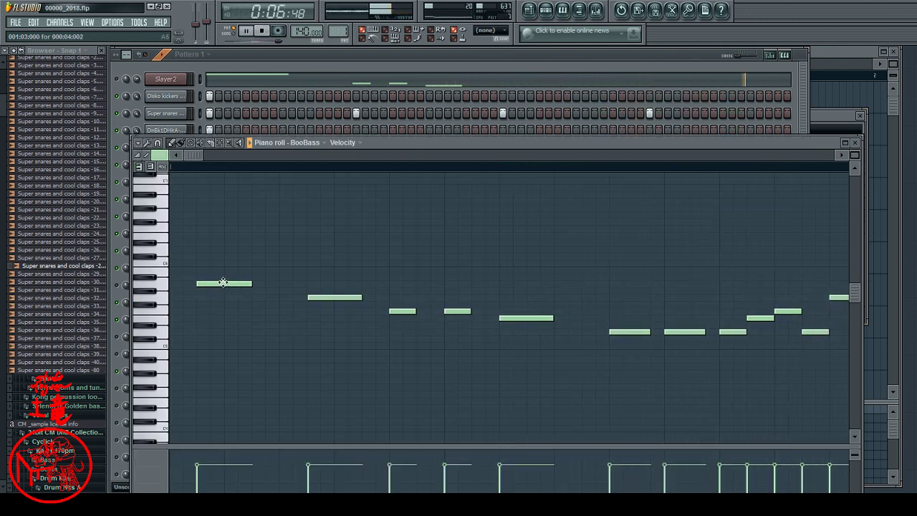